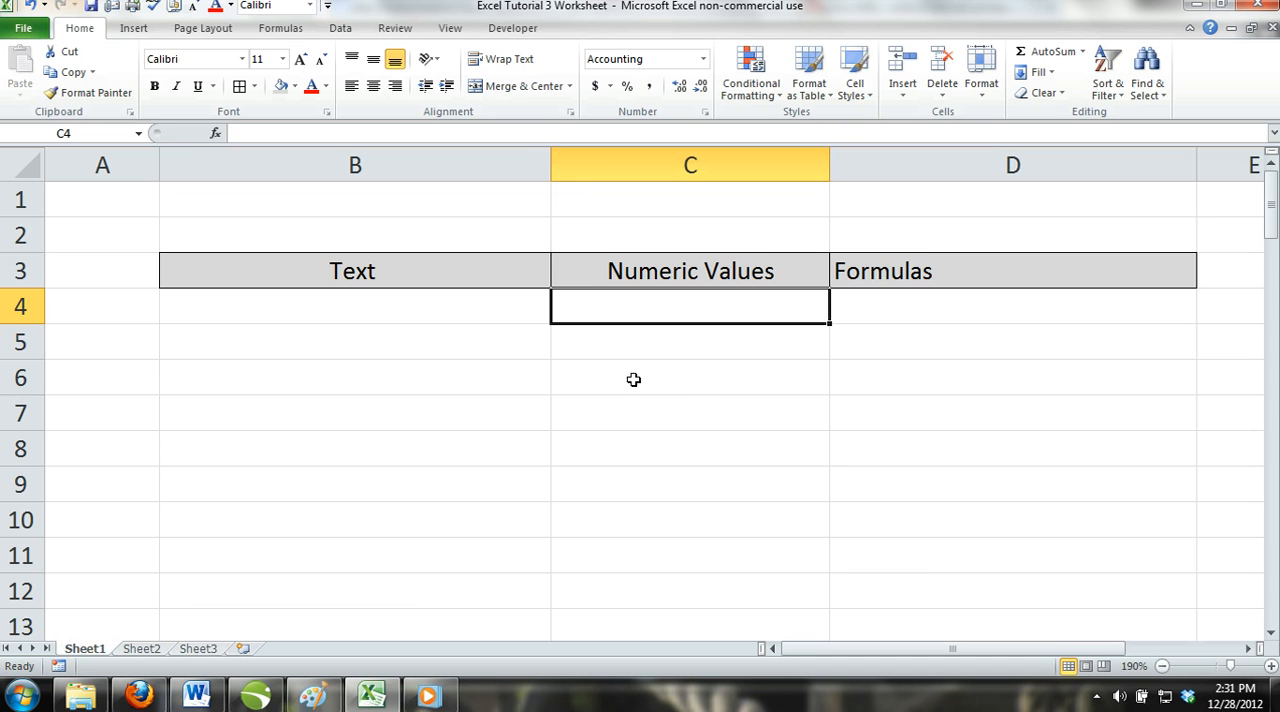
Enter 123456 under Numeric Values in C4 and the word Text under the Text heading in B4.
left_click(452, 304)
left_click(671, 310)
type("123456")
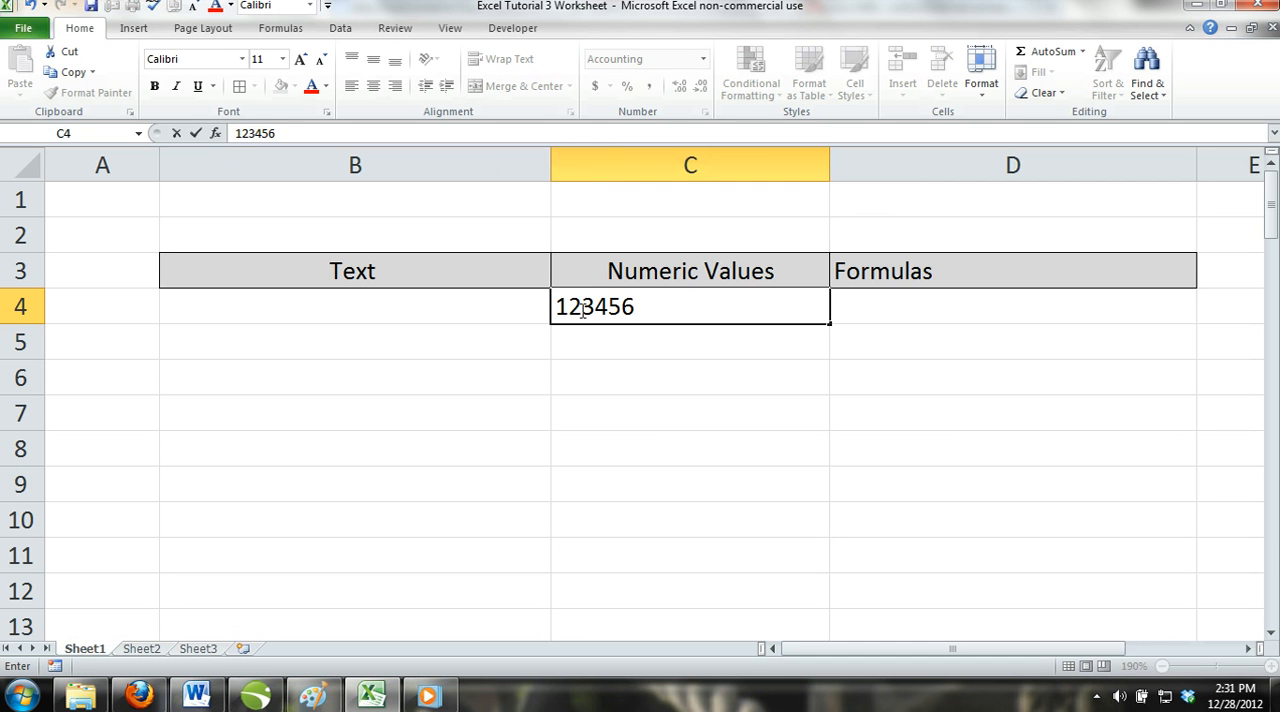
left_click(500, 309)
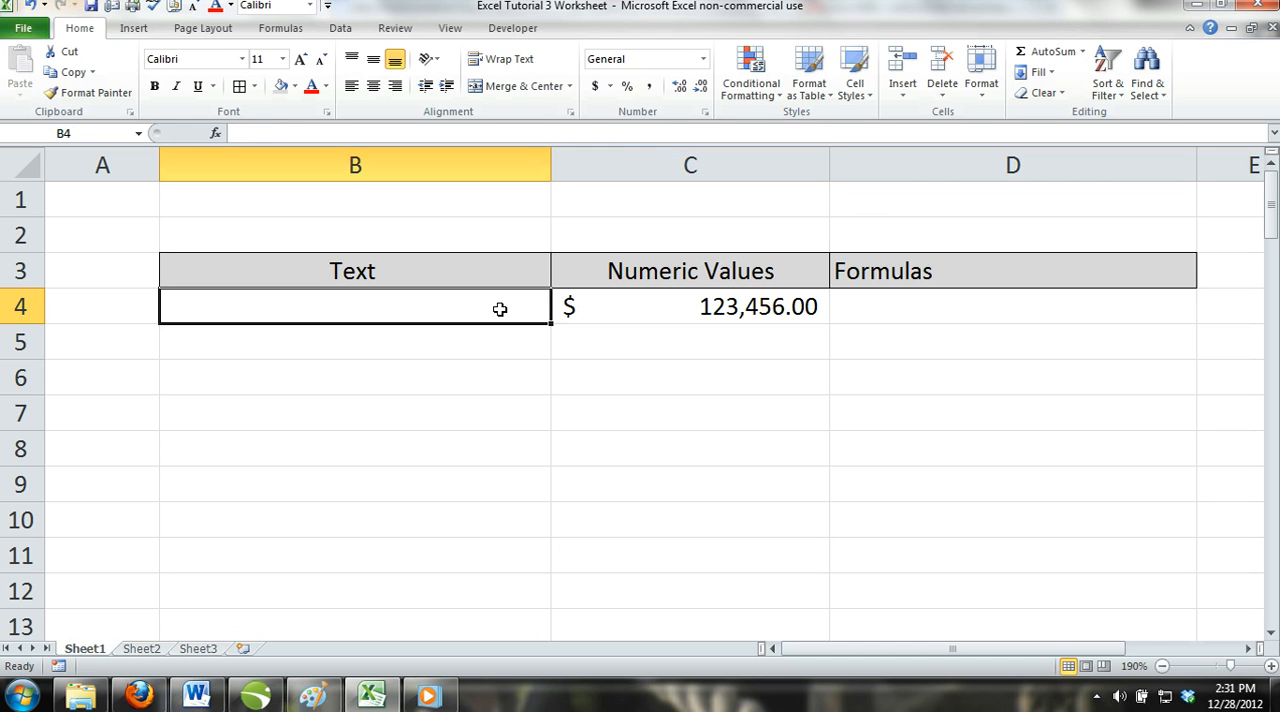
type("TRe")
key("BackSpace")
key("BackSpace")
type("ext")
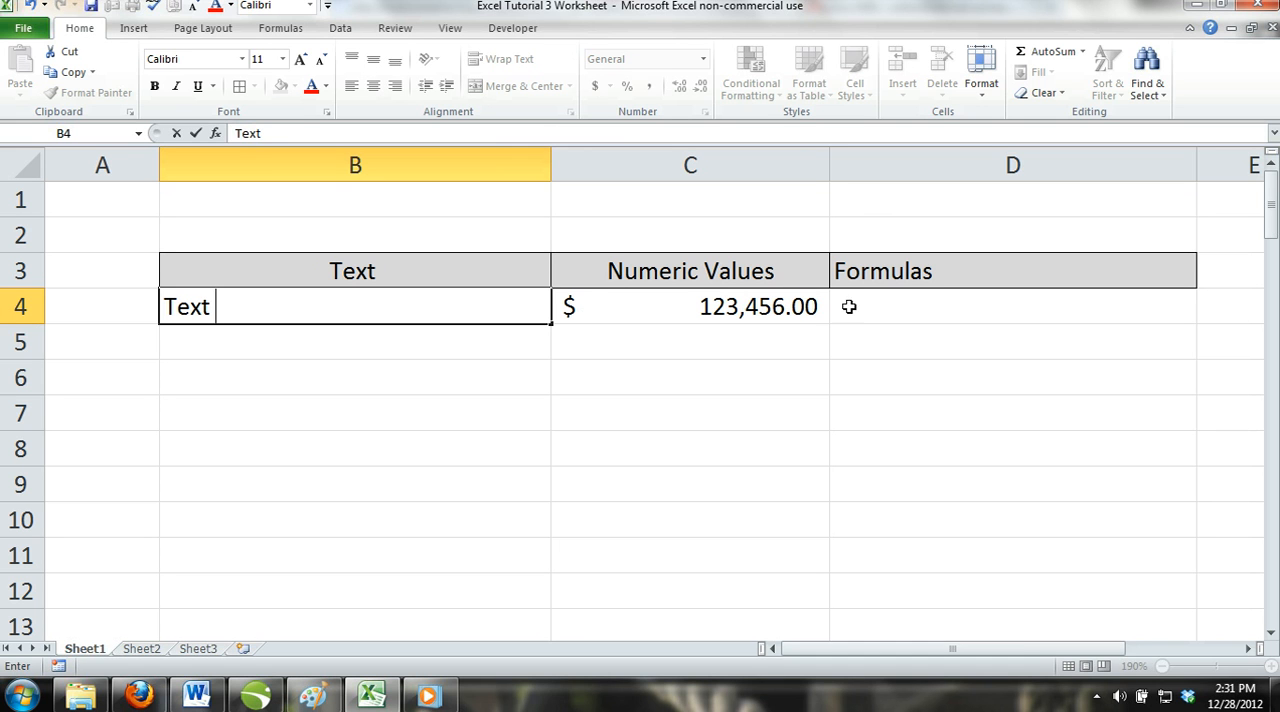
Enter the formula =5*5 under the Formulas heading in D4.
left_click(905, 309)
type("=5*")
type("5")
key("ctrl+Return")
left_click(700, 366)
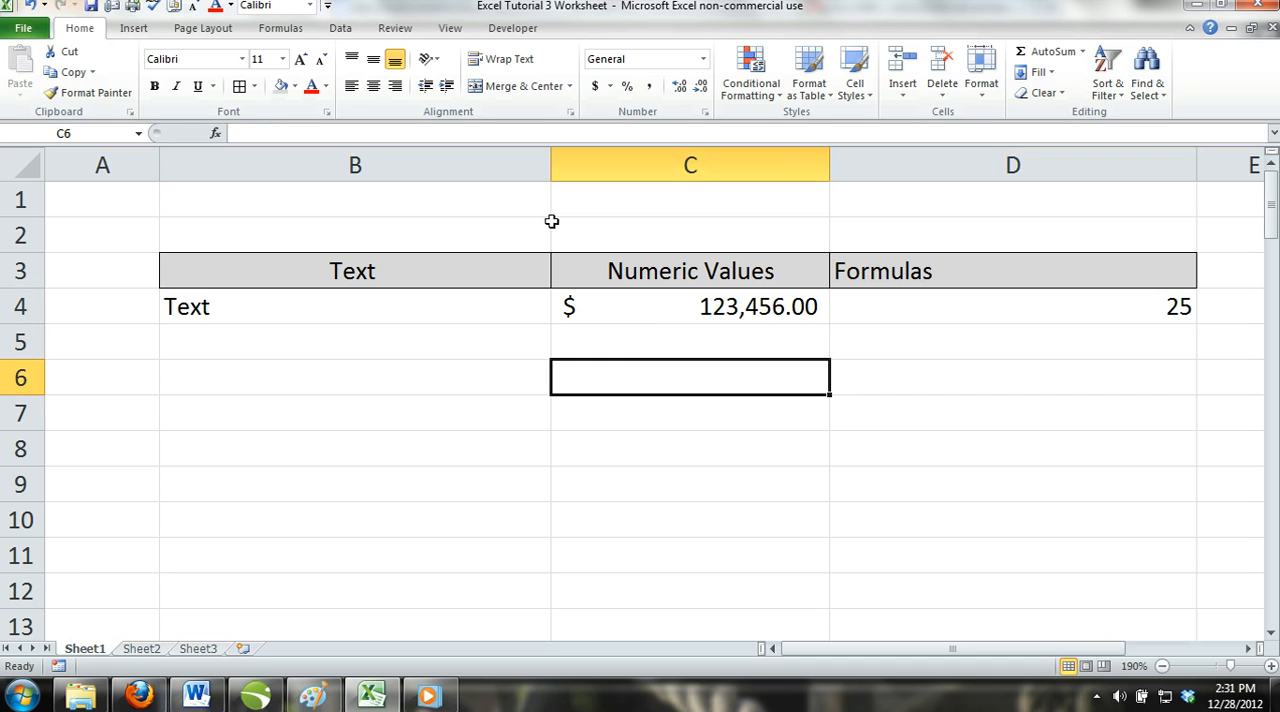
Insert the orange dollar-sign clip art from the money results at C6 and move it over column B.
left_click(134, 29)
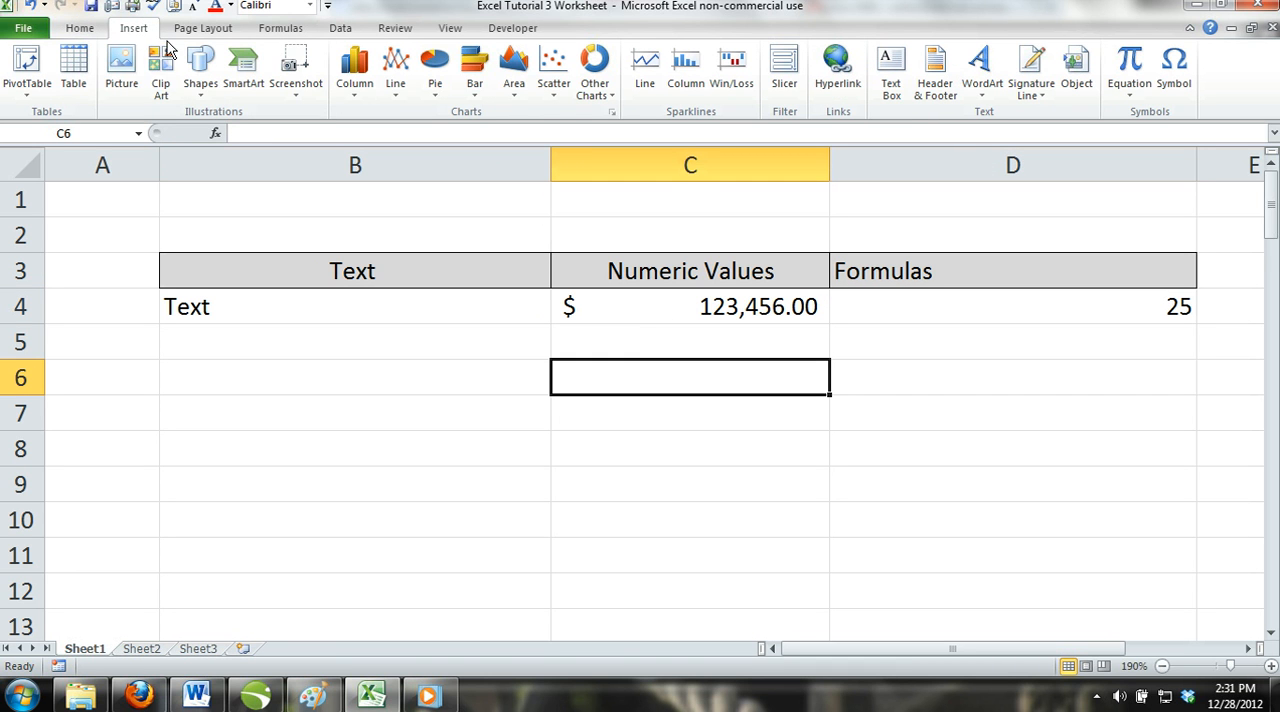
left_click(162, 62)
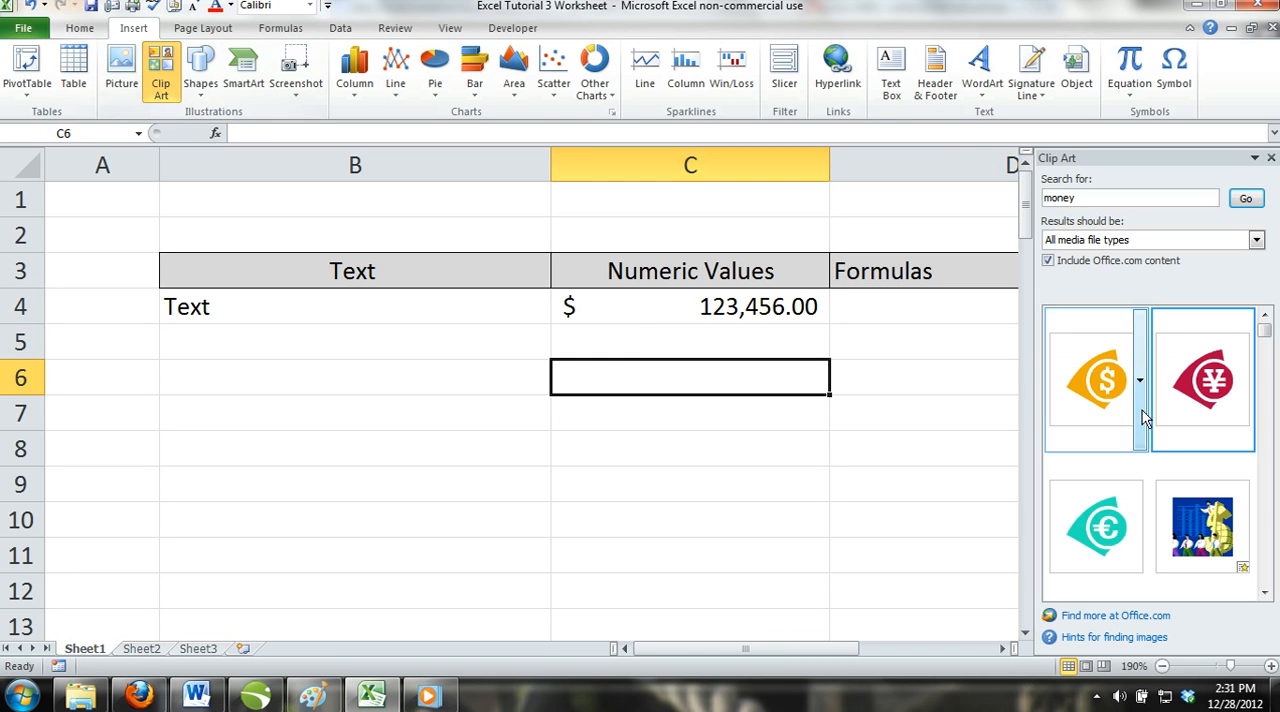
left_click(1142, 410)
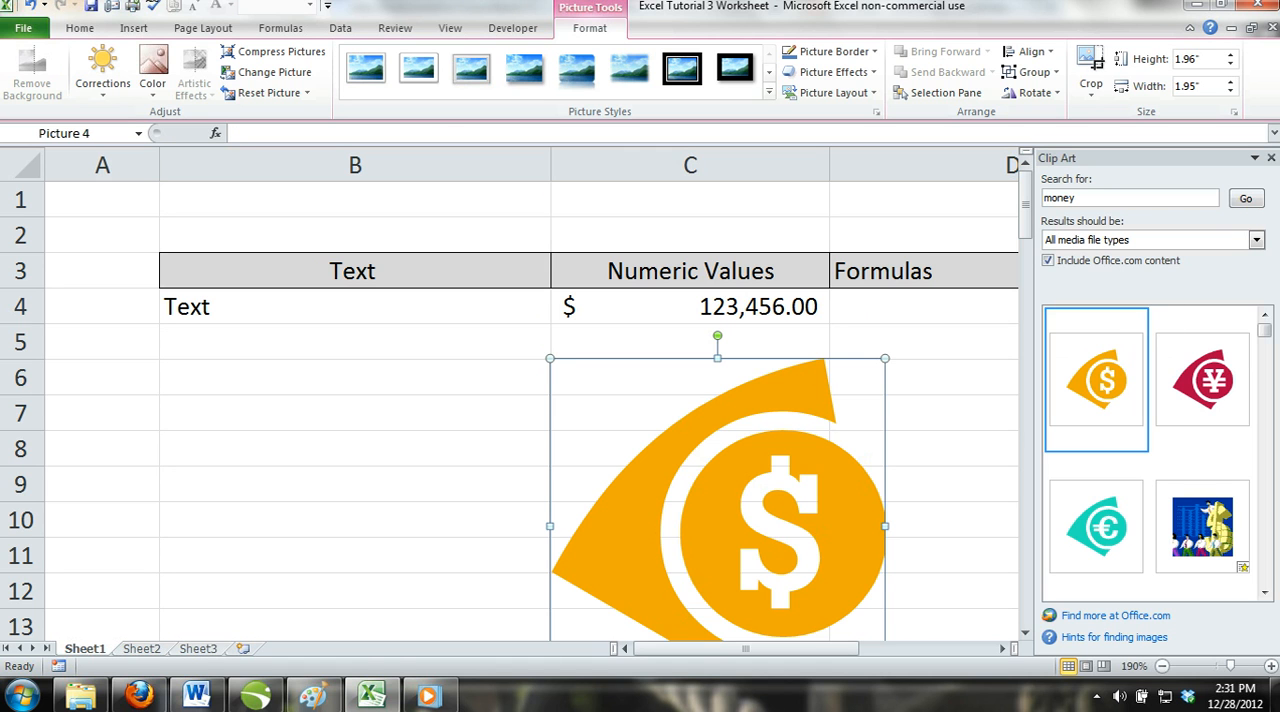
left_click(1271, 159)
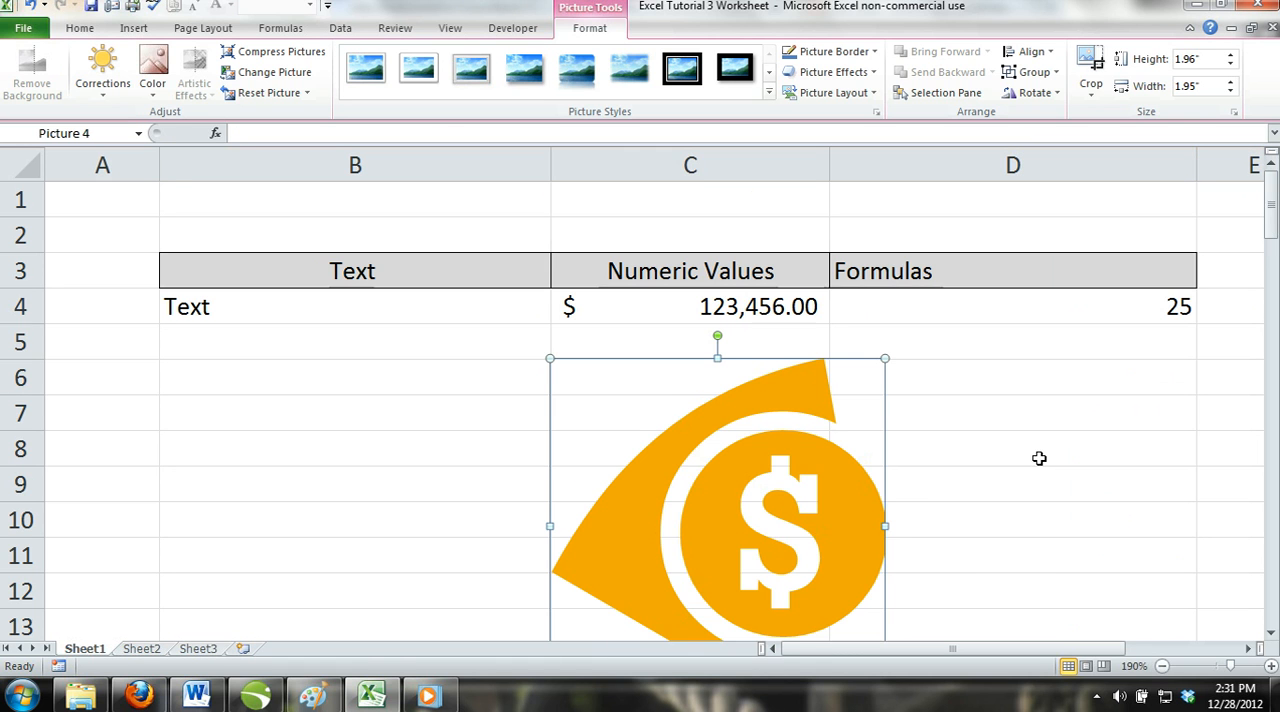
scroll(1039, 458, "down", 1)
left_click_drag(776, 384, 460, 383)
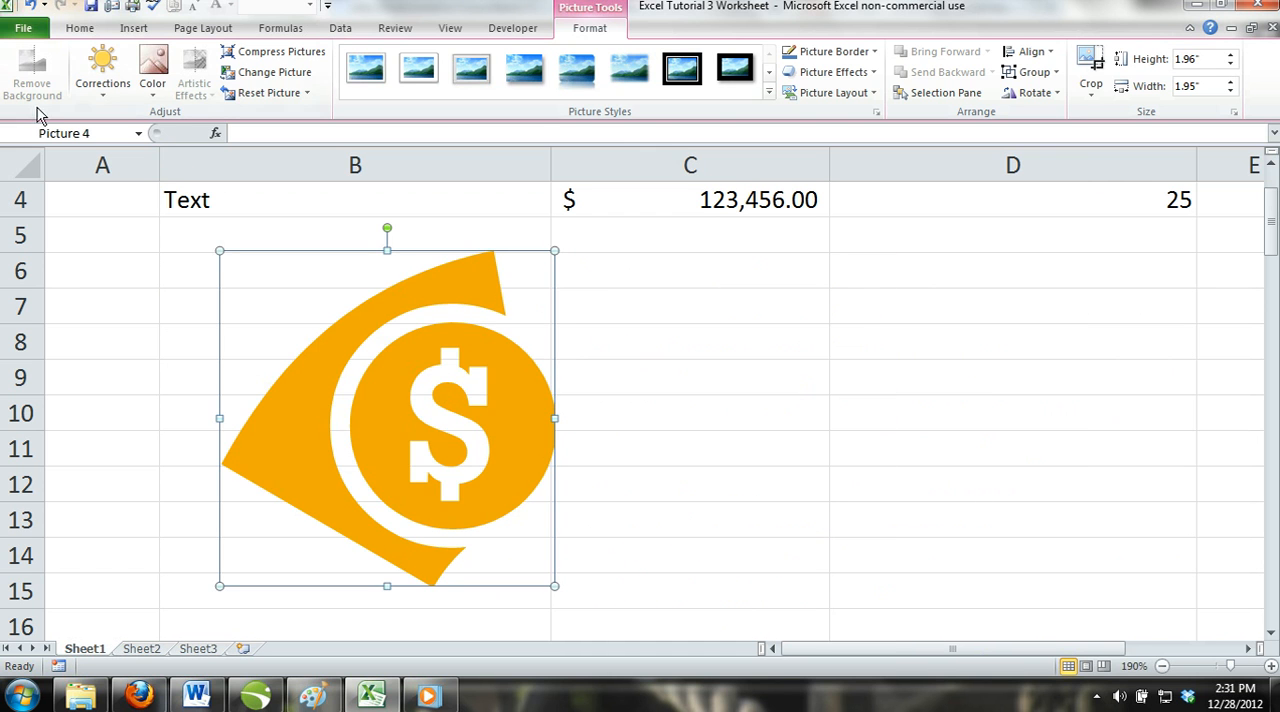
Undo the move and the insertion of the dollar-sign clip art.
left_click(31, 5)
left_click(31, 5)
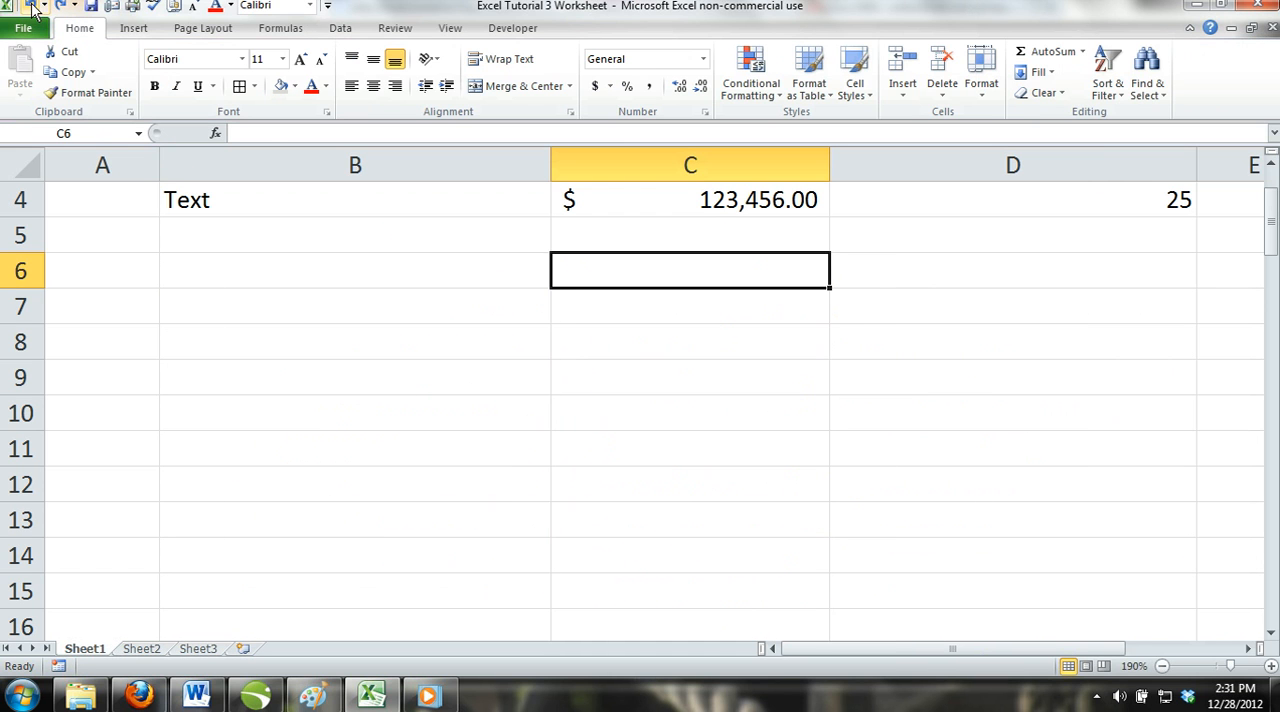
Examine the invoice number and SKU entries in the Numeric Values table.
scroll(566, 297, "down", 3)
left_click(973, 432)
scroll(589, 378, "up", 1)
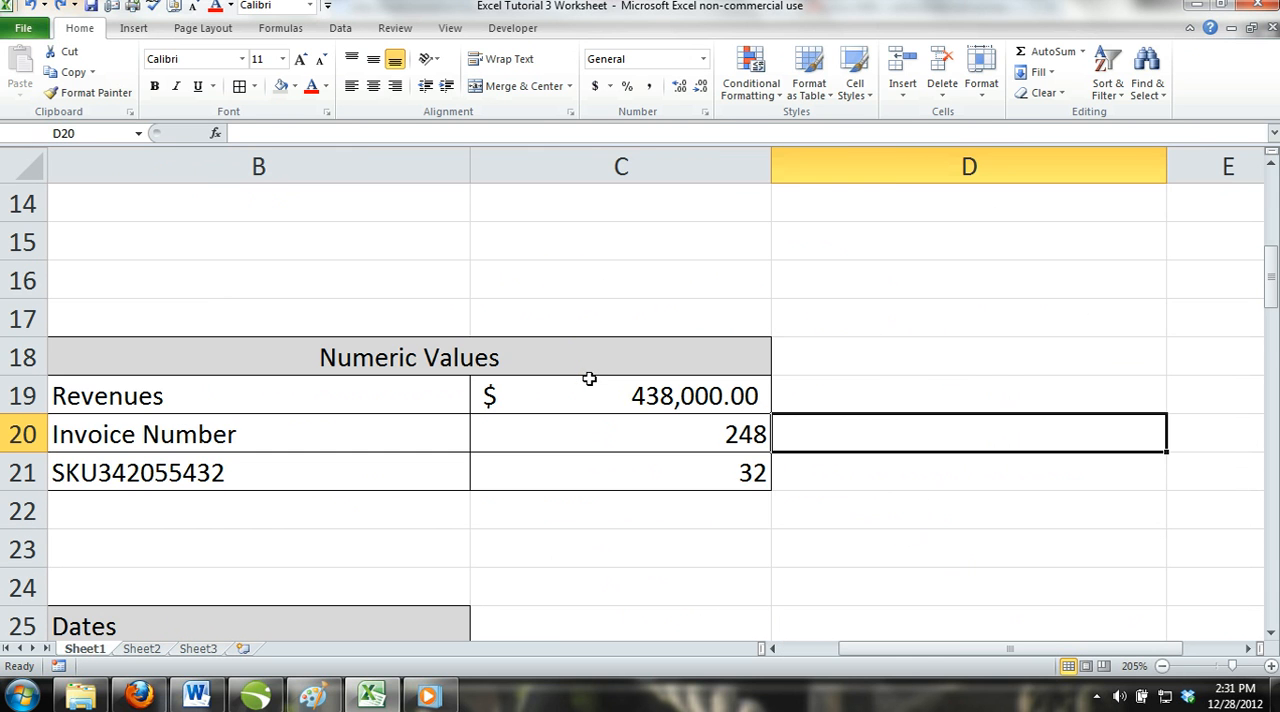
left_click_drag(924, 645, 830, 652)
left_click(790, 441)
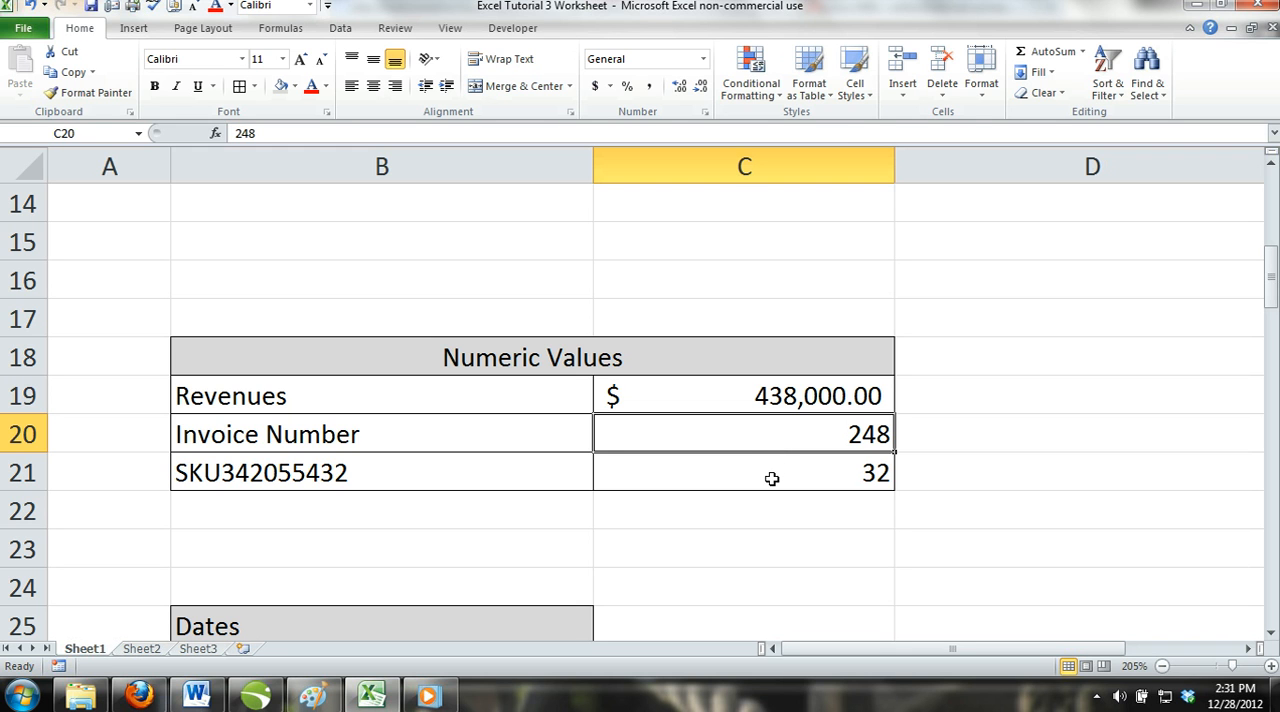
left_click(776, 476)
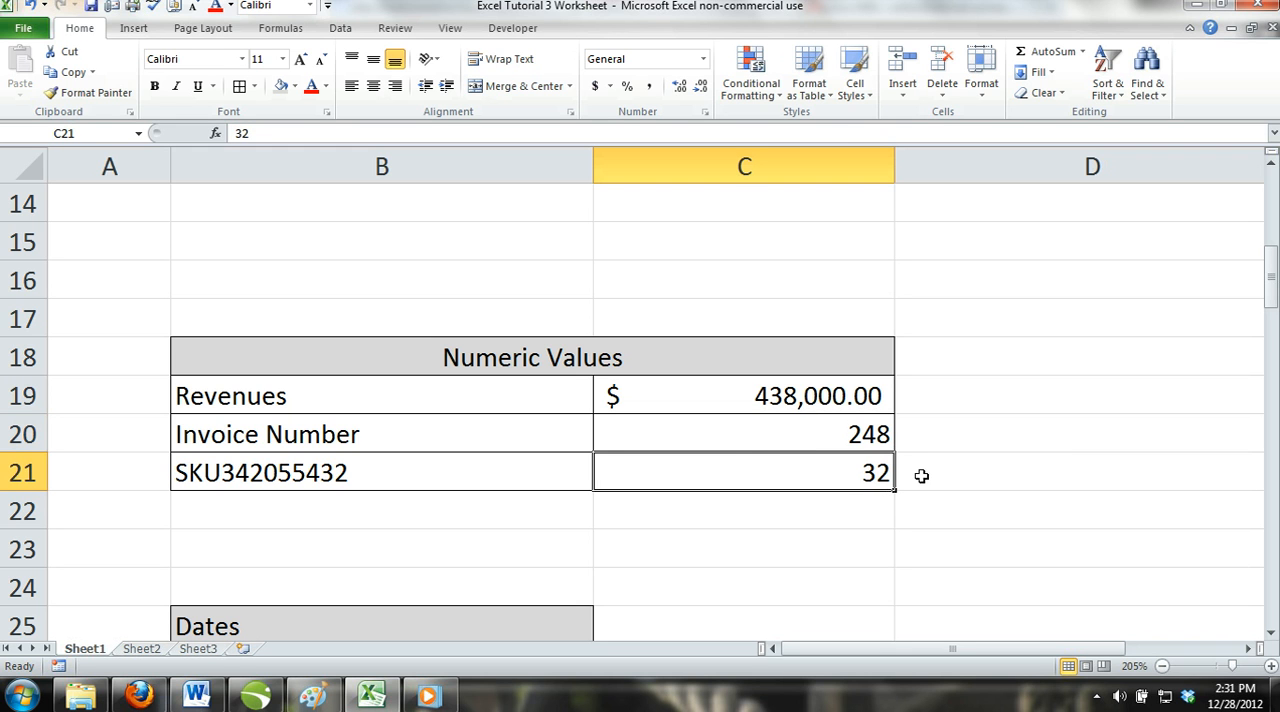
Center the Dates heading in B25 horizontally within its cell.
scroll(703, 460, "down", 3)
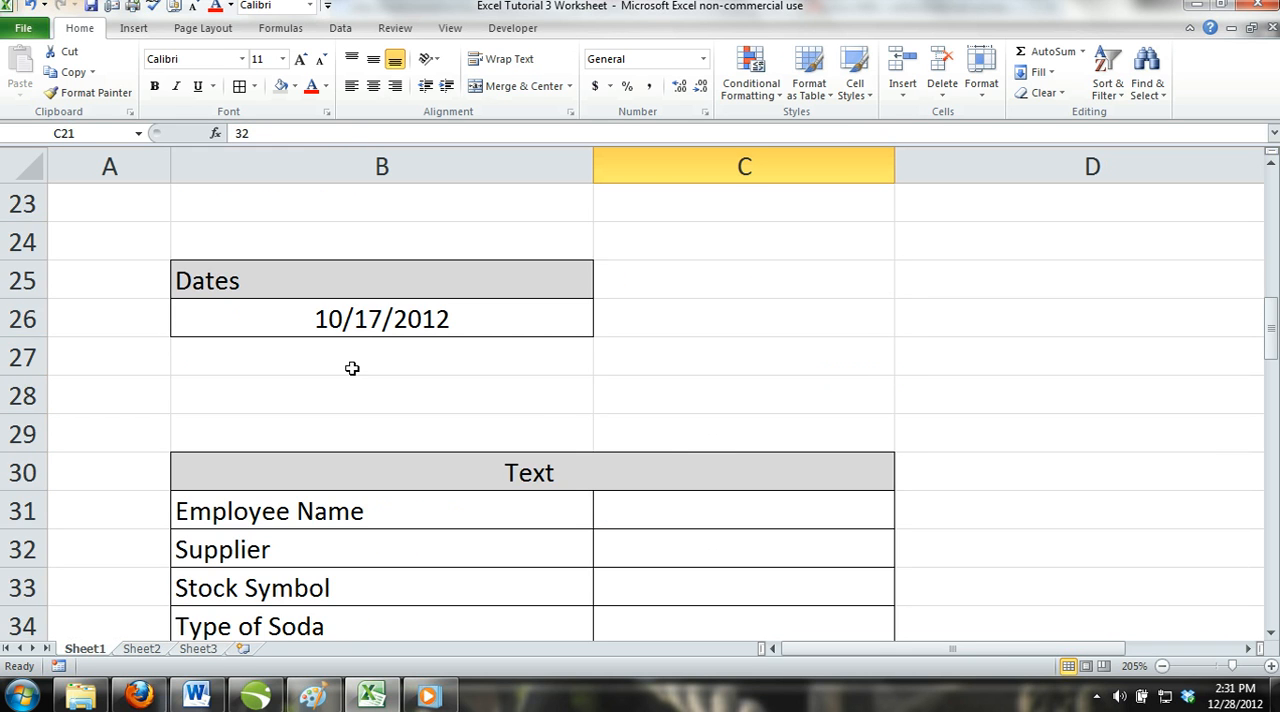
scroll(372, 340, "up", 3)
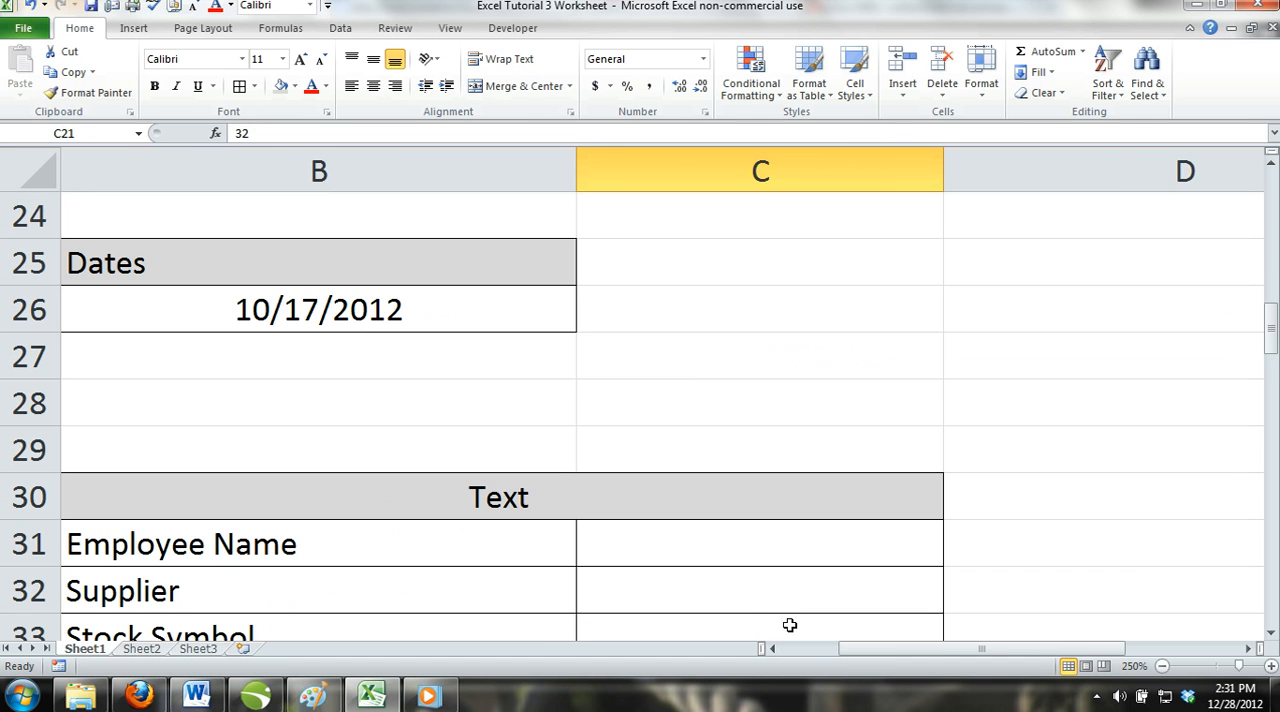
left_click_drag(869, 655, 811, 652)
left_click(531, 292)
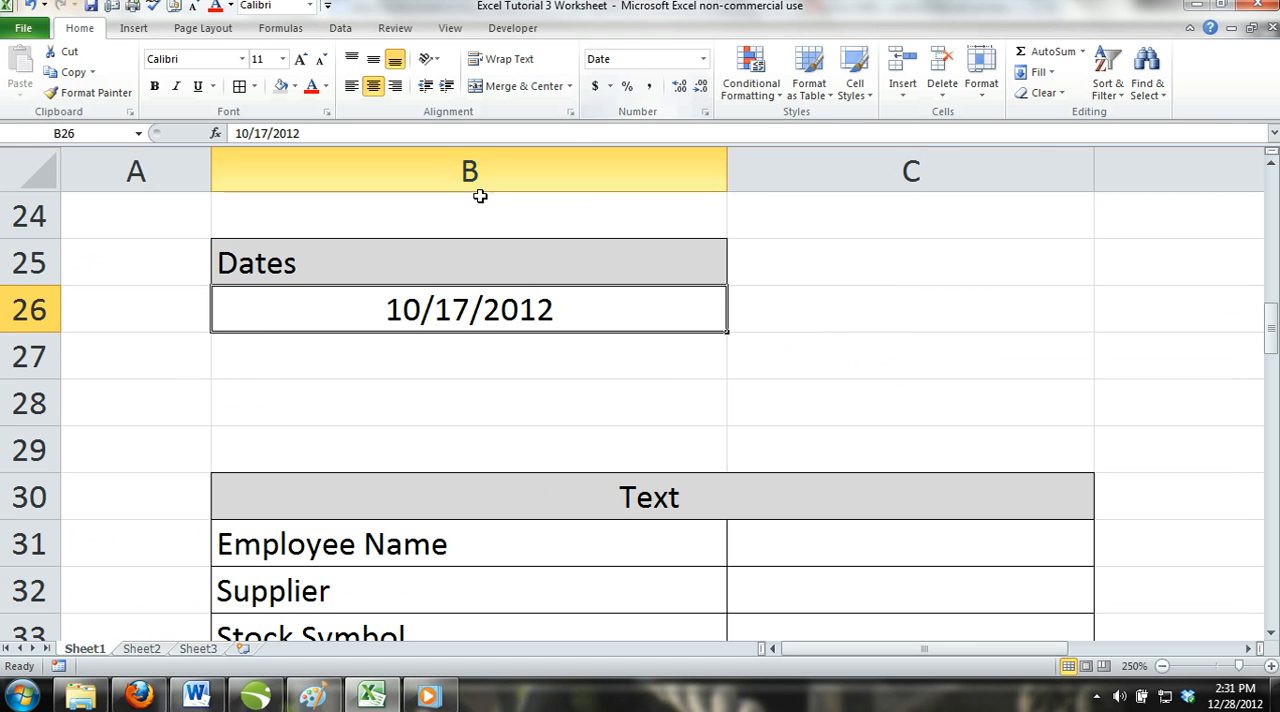
left_click(443, 262)
left_click(373, 86)
Apply the General number format to the date in B26, followed by the Long Date format.
left_click(497, 317)
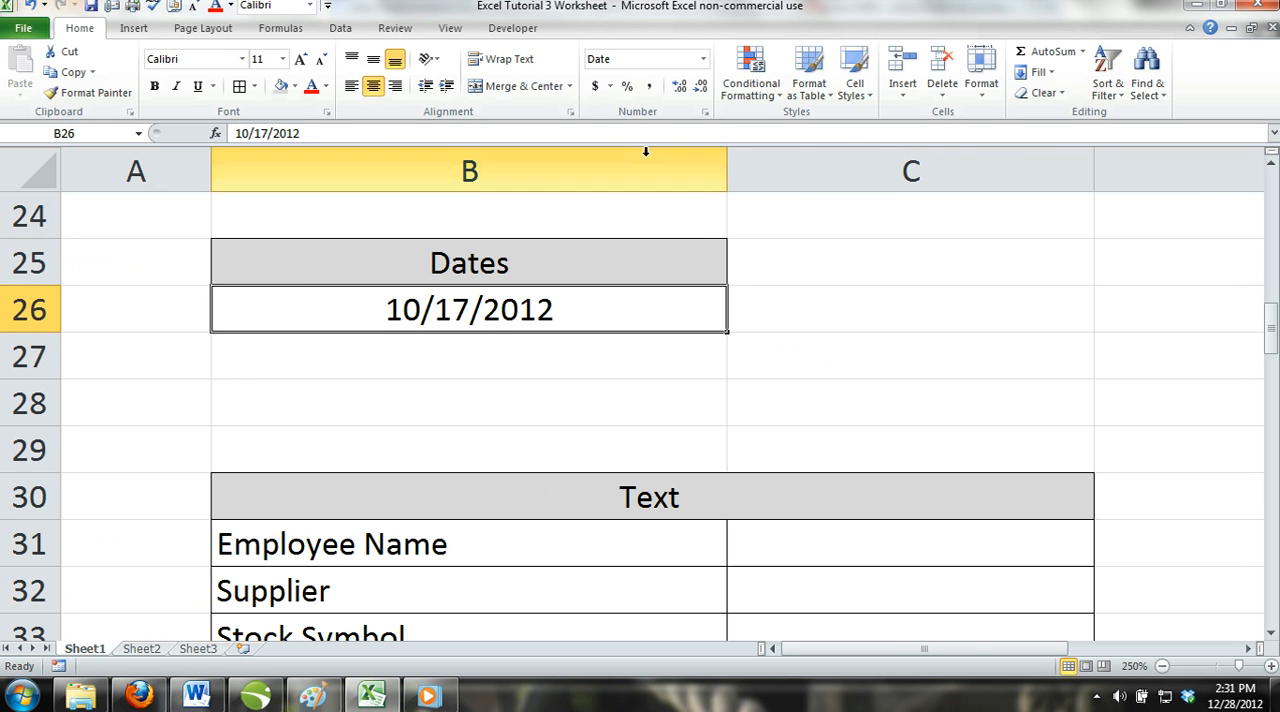
left_click(703, 59)
left_click(700, 90)
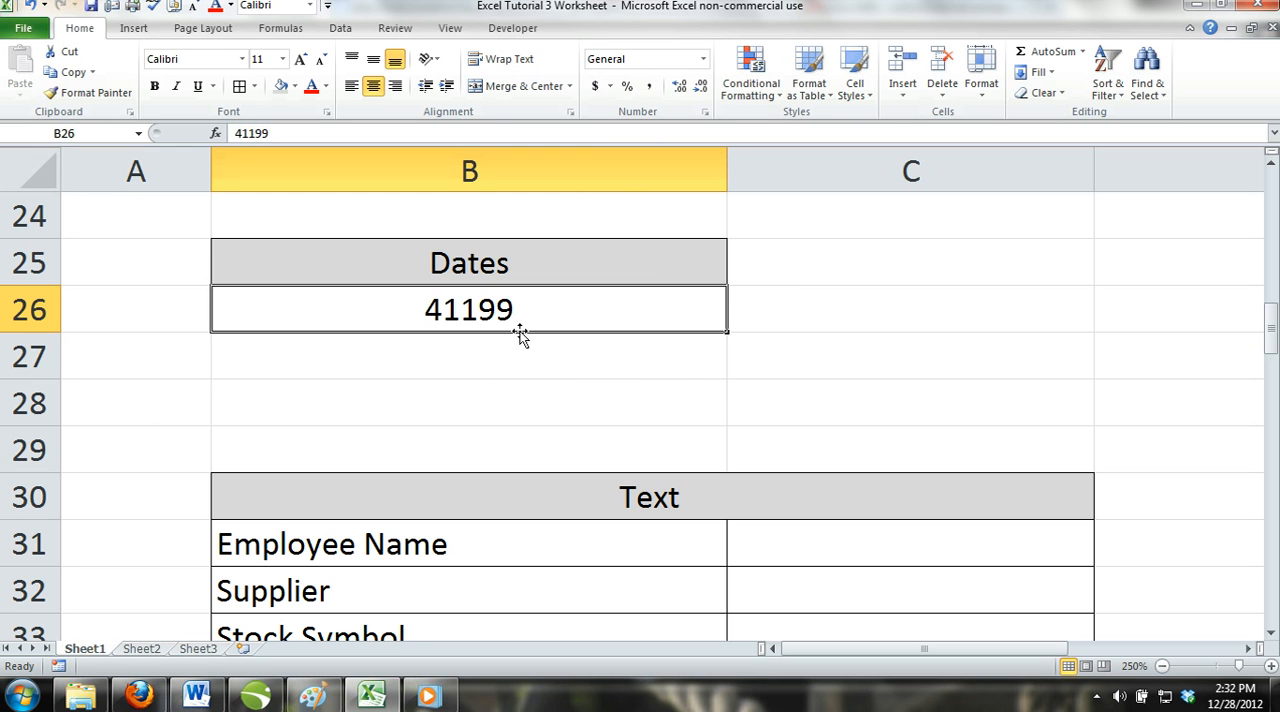
left_click(704, 60)
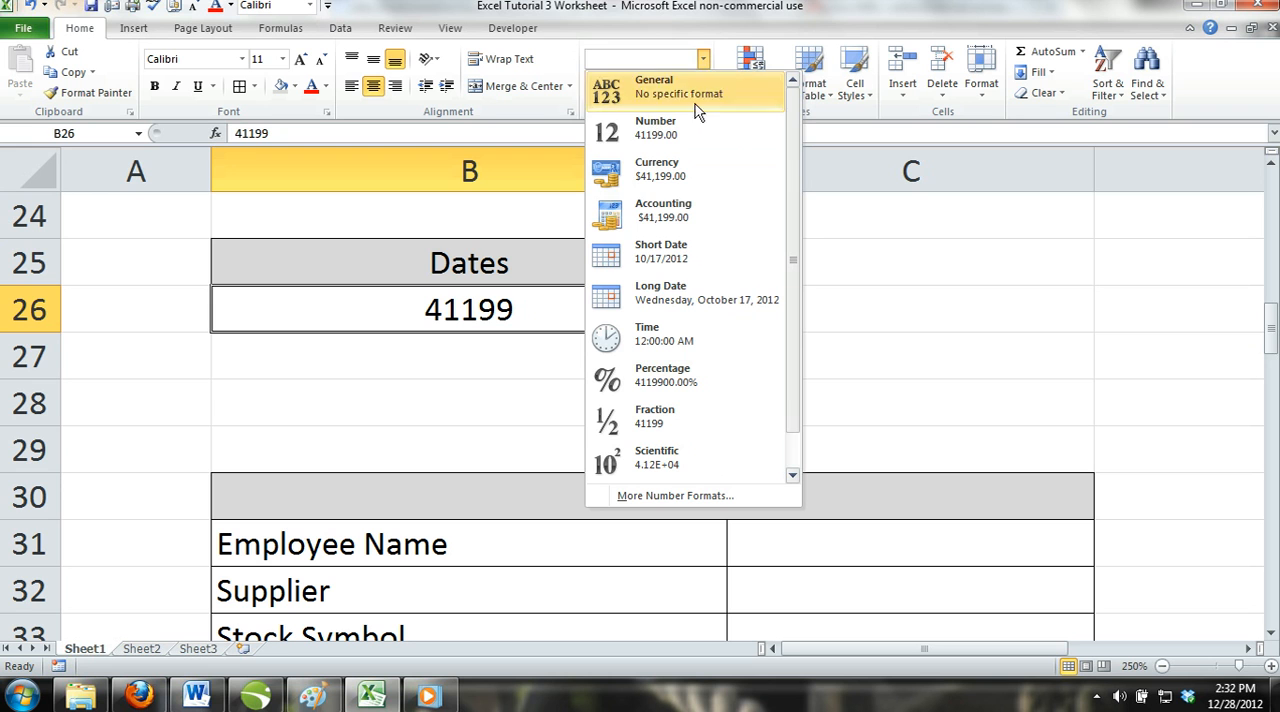
left_click(672, 292)
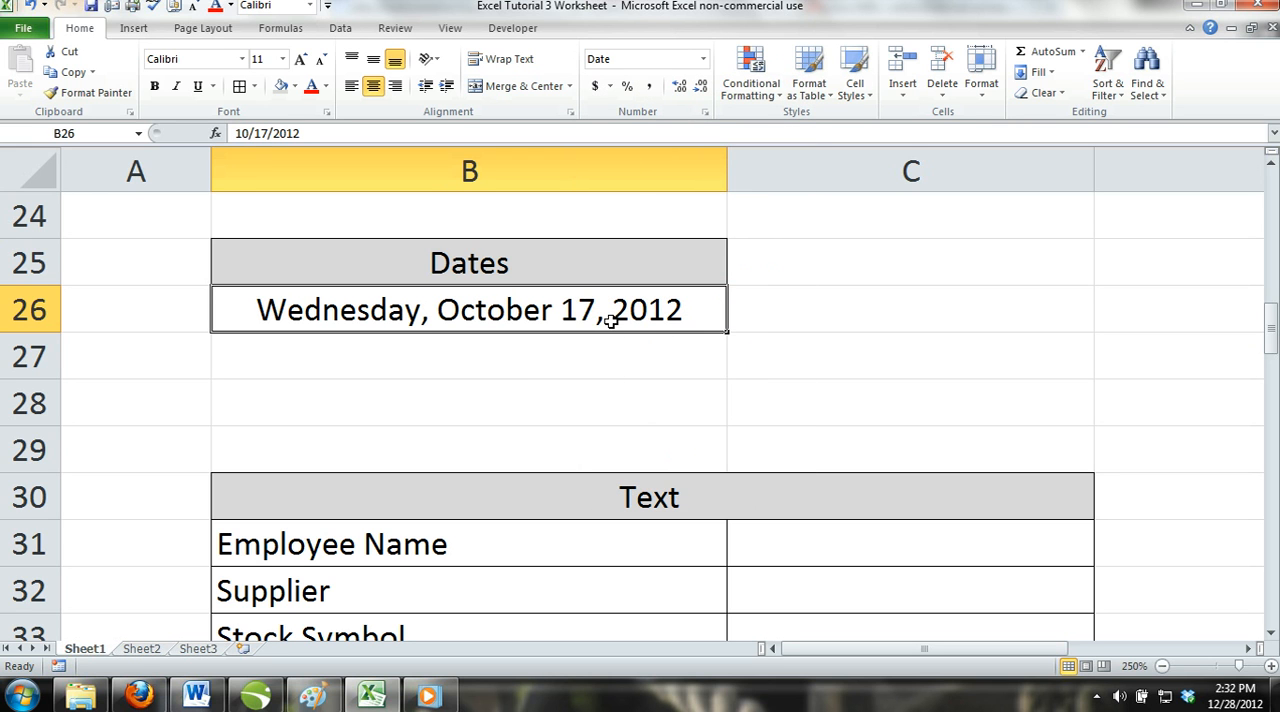
Switch the date in B26 to the General format again and return it to Short Date.
left_click(704, 60)
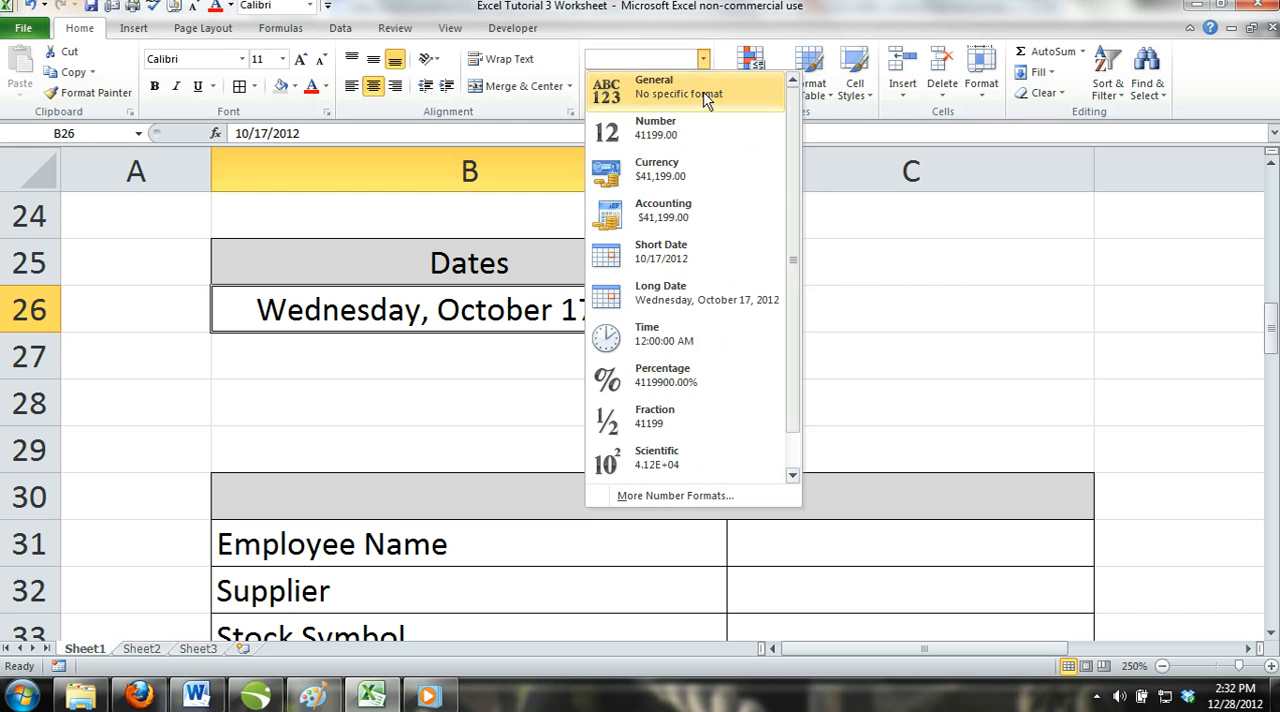
left_click(705, 95)
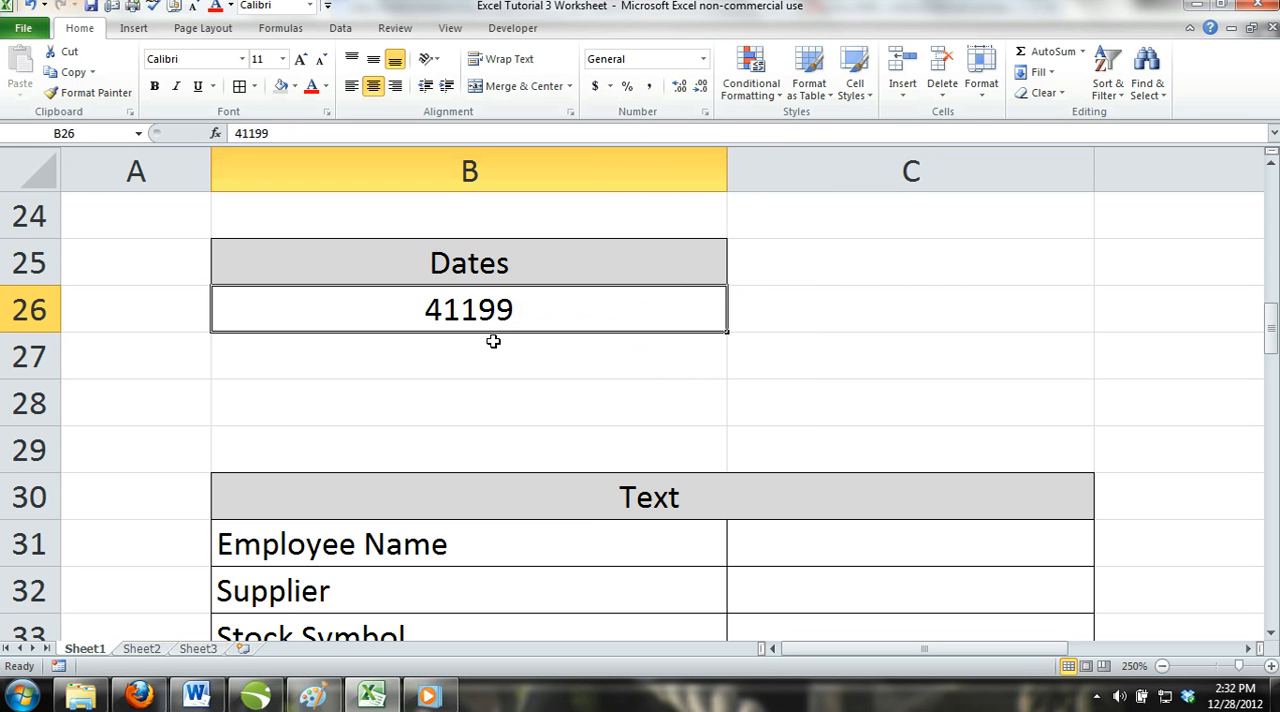
left_click(704, 59)
left_click(617, 262)
Fill in the employee's name in C31 and the supplier Kroll in C32 of the Text table.
scroll(712, 448, "down", 1)
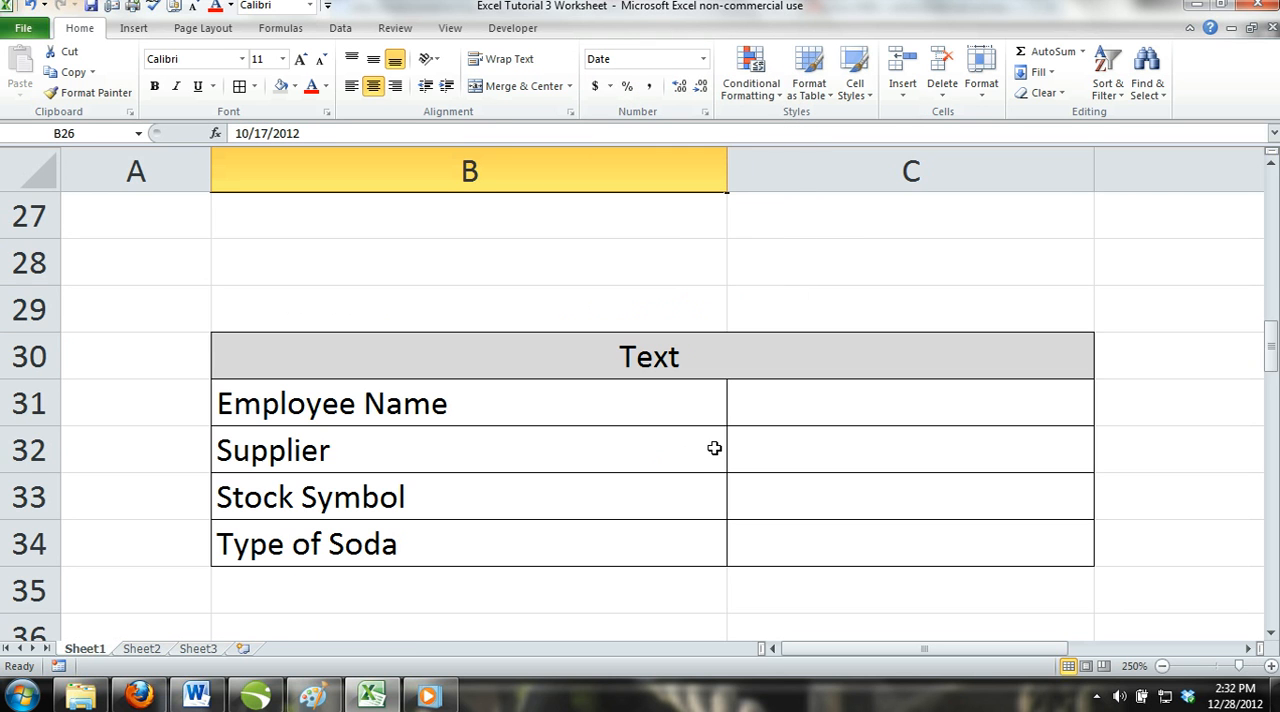
left_click(869, 407)
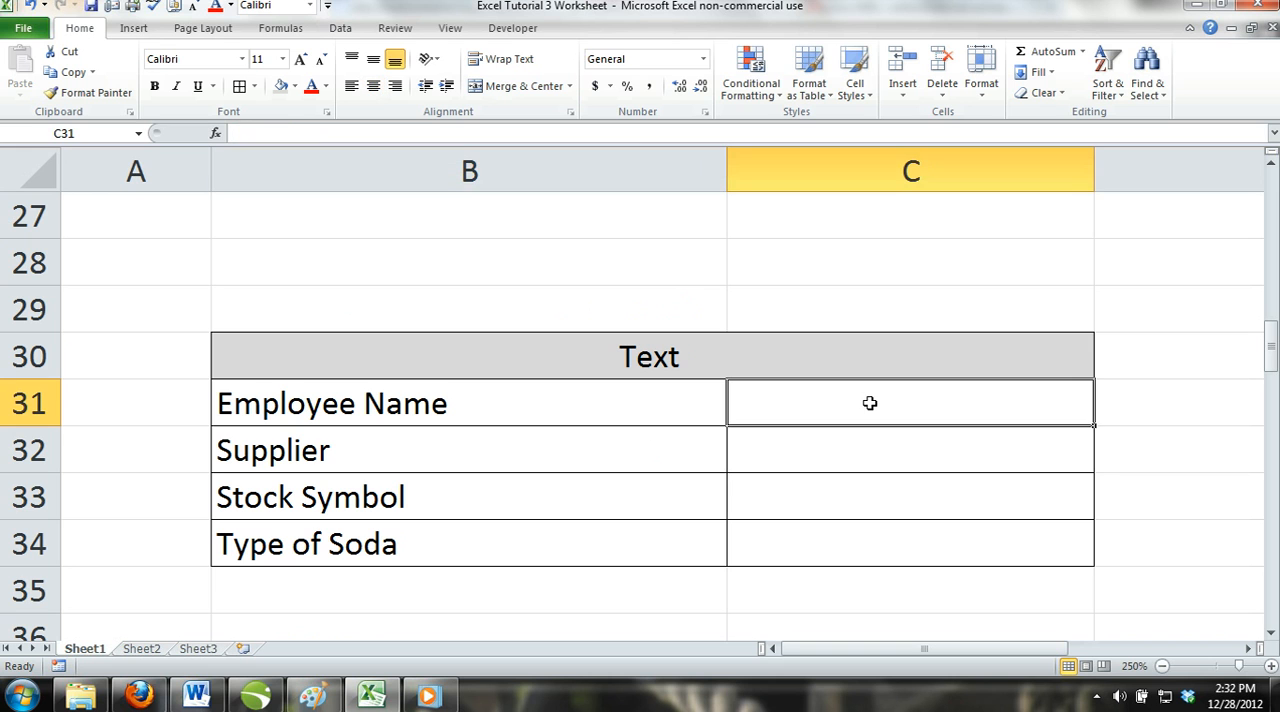
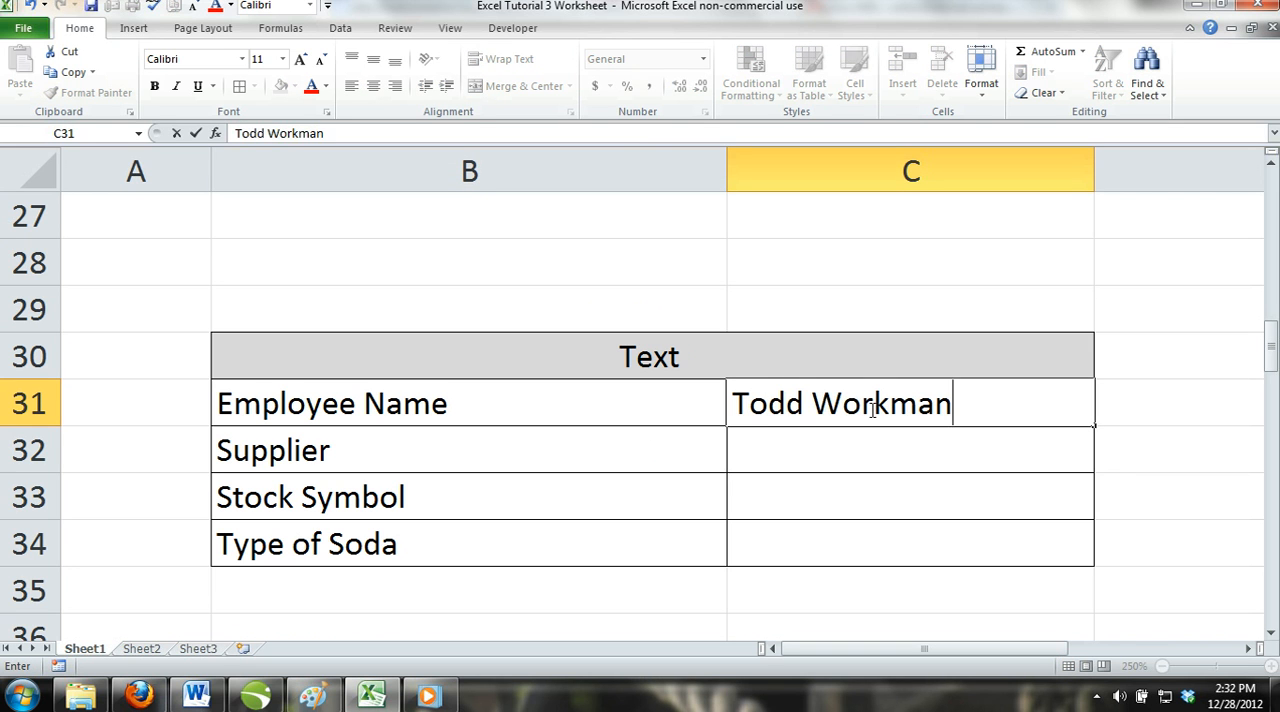
left_click(877, 455)
type("K")
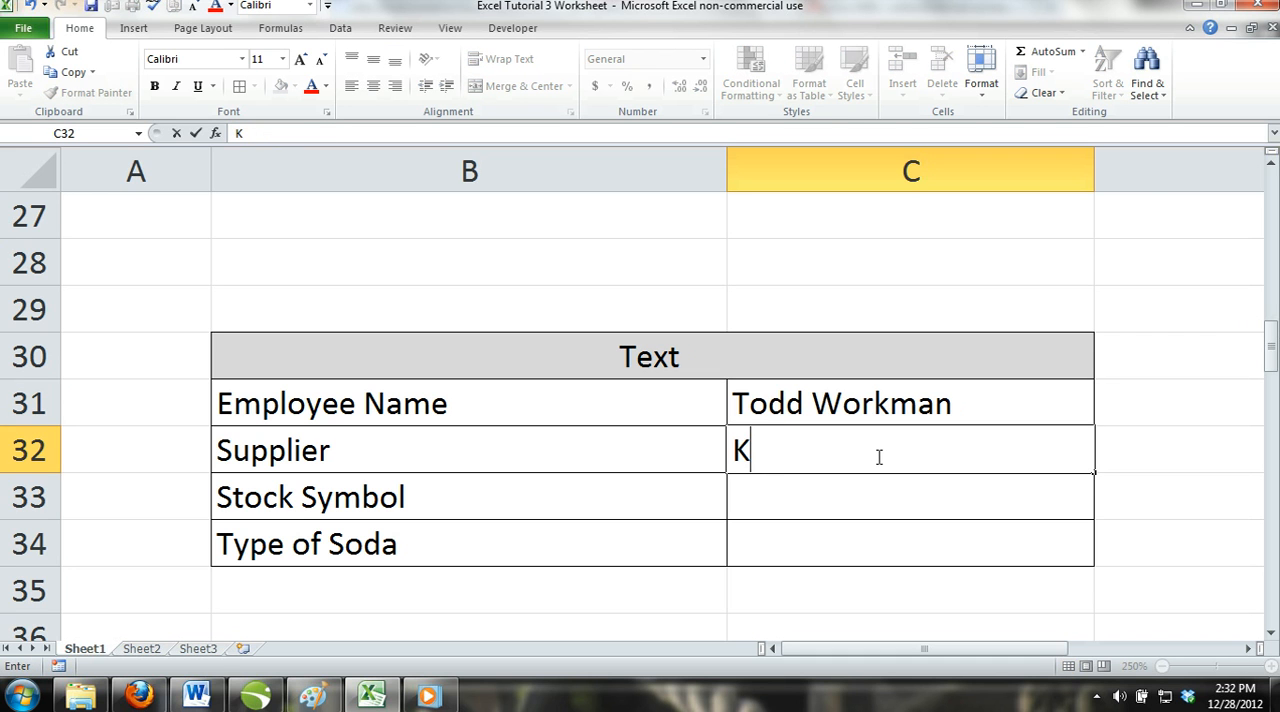
type("roll")
key("Return")
Enter SKX as the stock symbol in C33 and 7-Up as the type of soda in C34.
type("SKX")
key("Return")
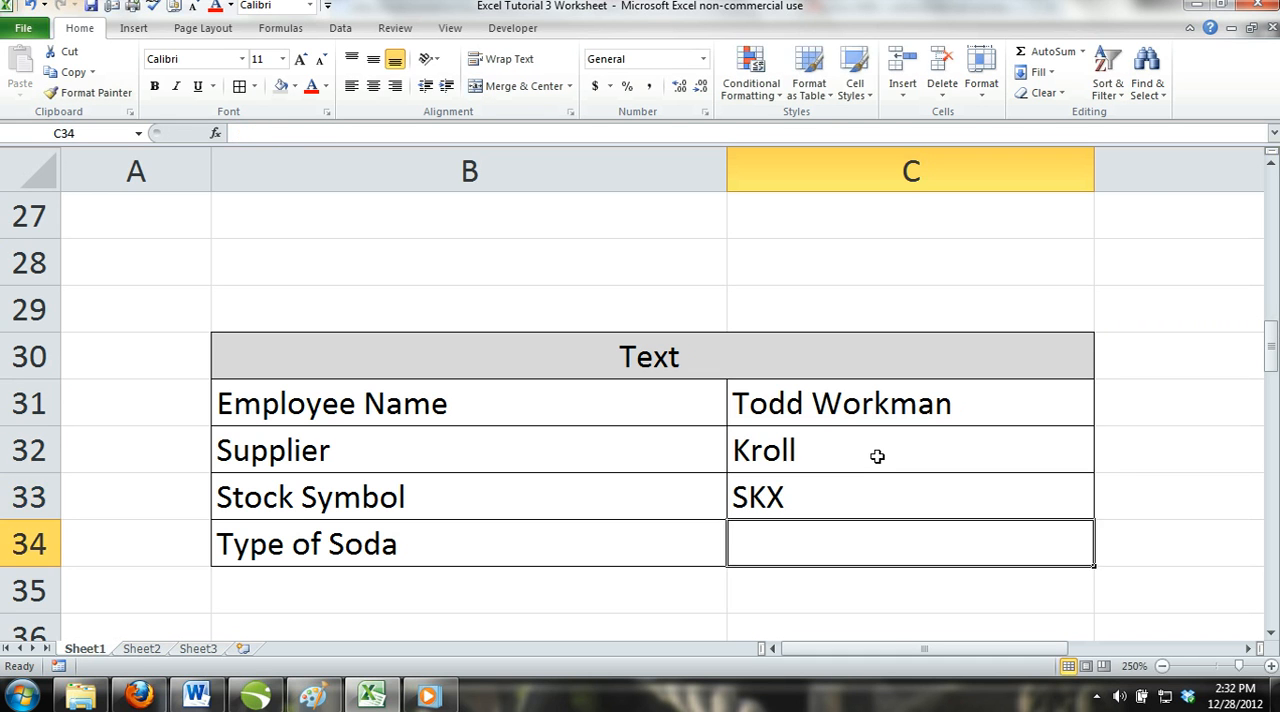
type("7-Up")
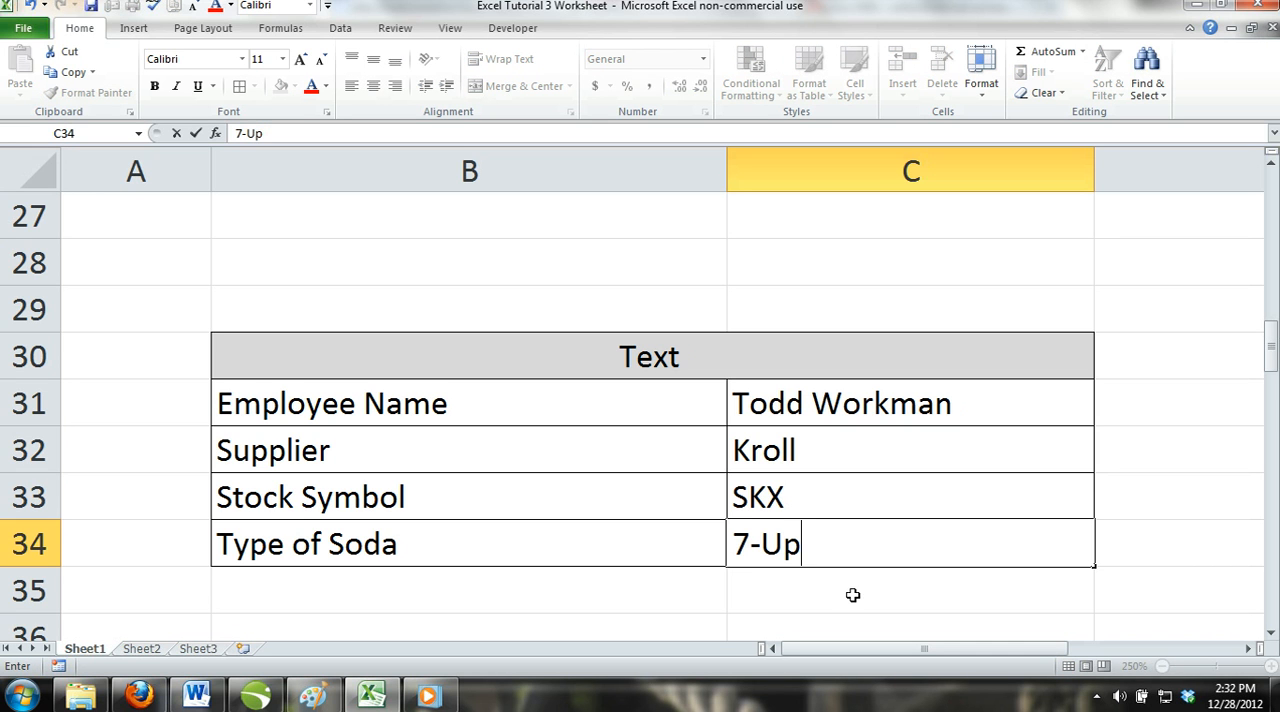
key("Return")
left_click(793, 545)
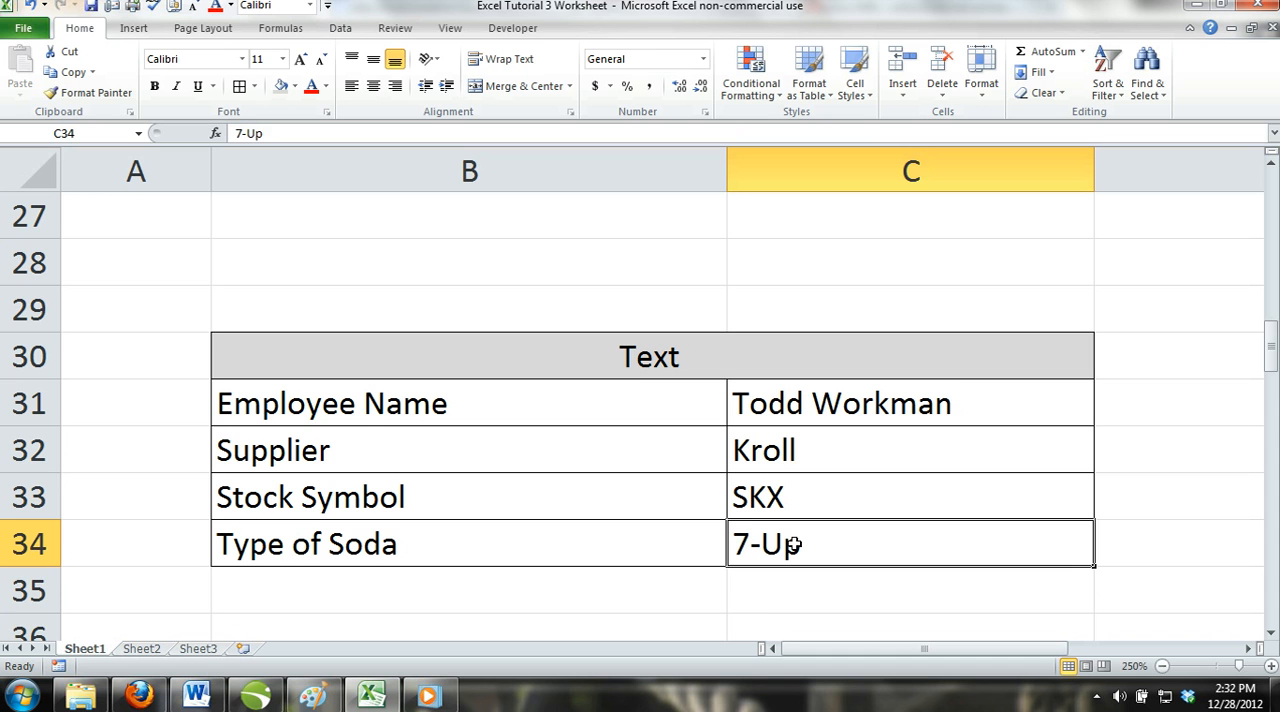
Enter the formula =5+5 in B41 under the Formulas heading.
scroll(578, 516, "down", 1)
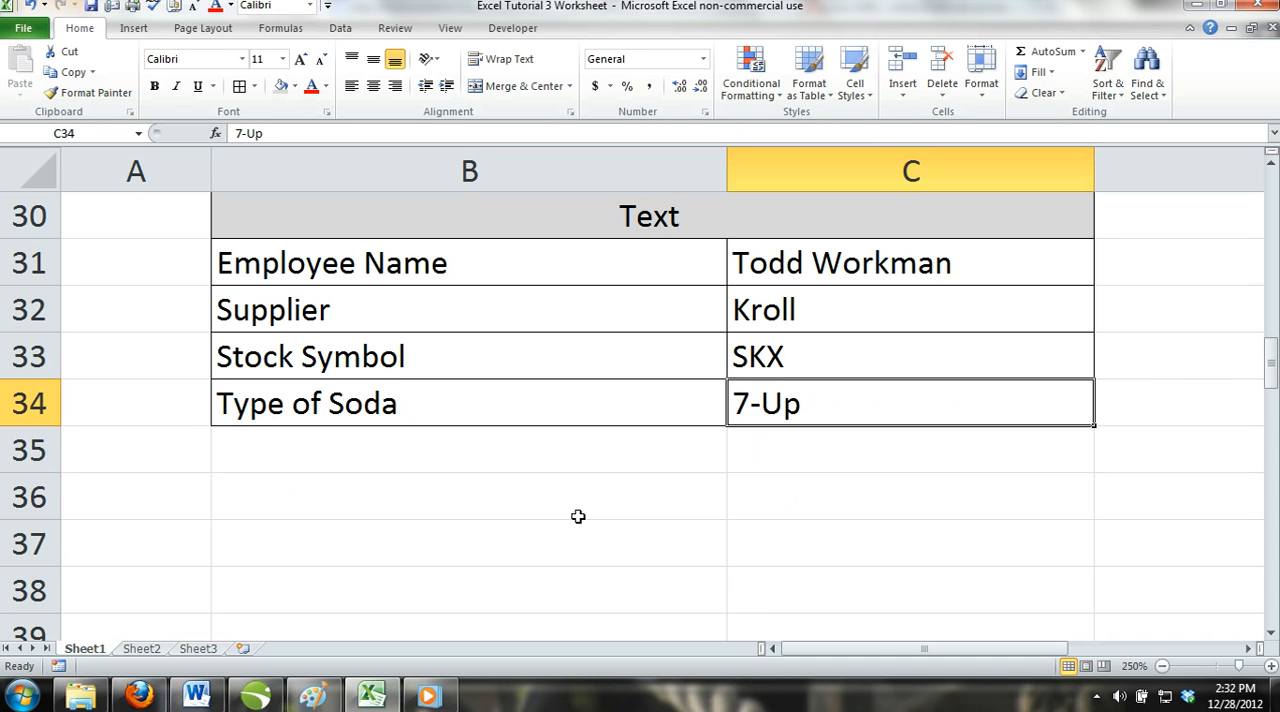
scroll(578, 516, "down", 1)
scroll(578, 516, "up", 1)
scroll(580, 422, "up", 1)
scroll(580, 422, "down", 3)
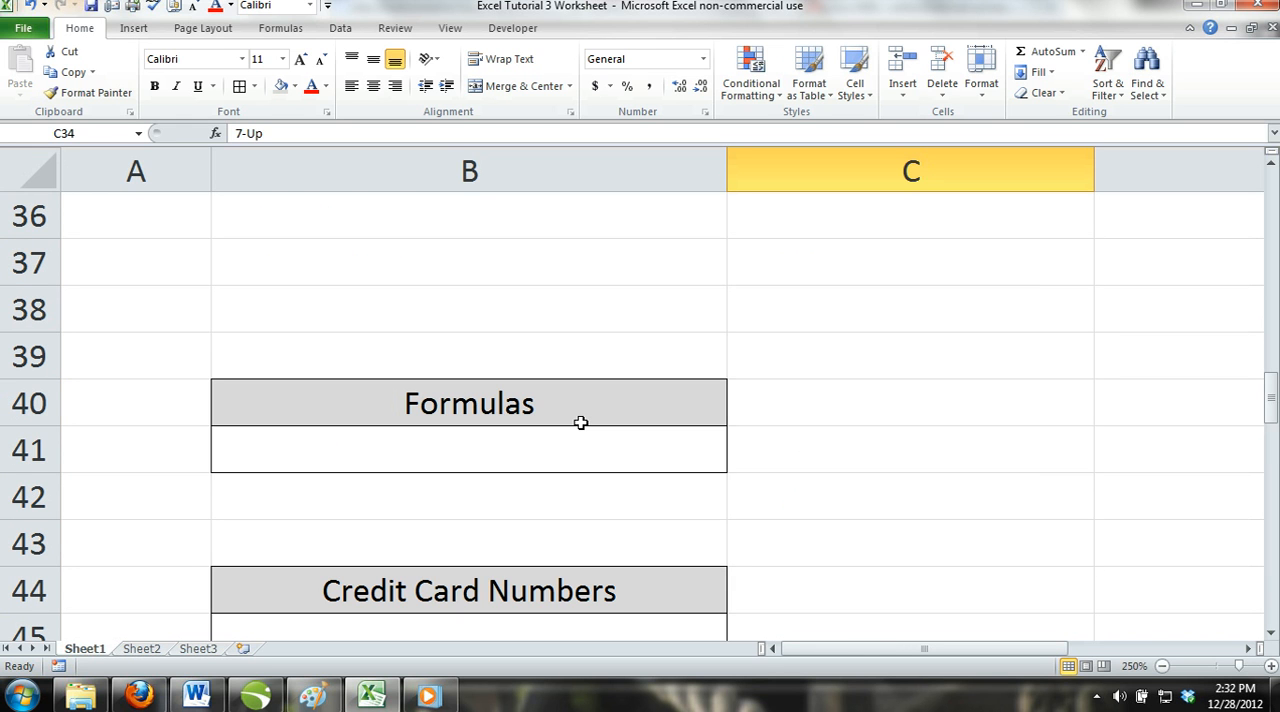
left_click(564, 452)
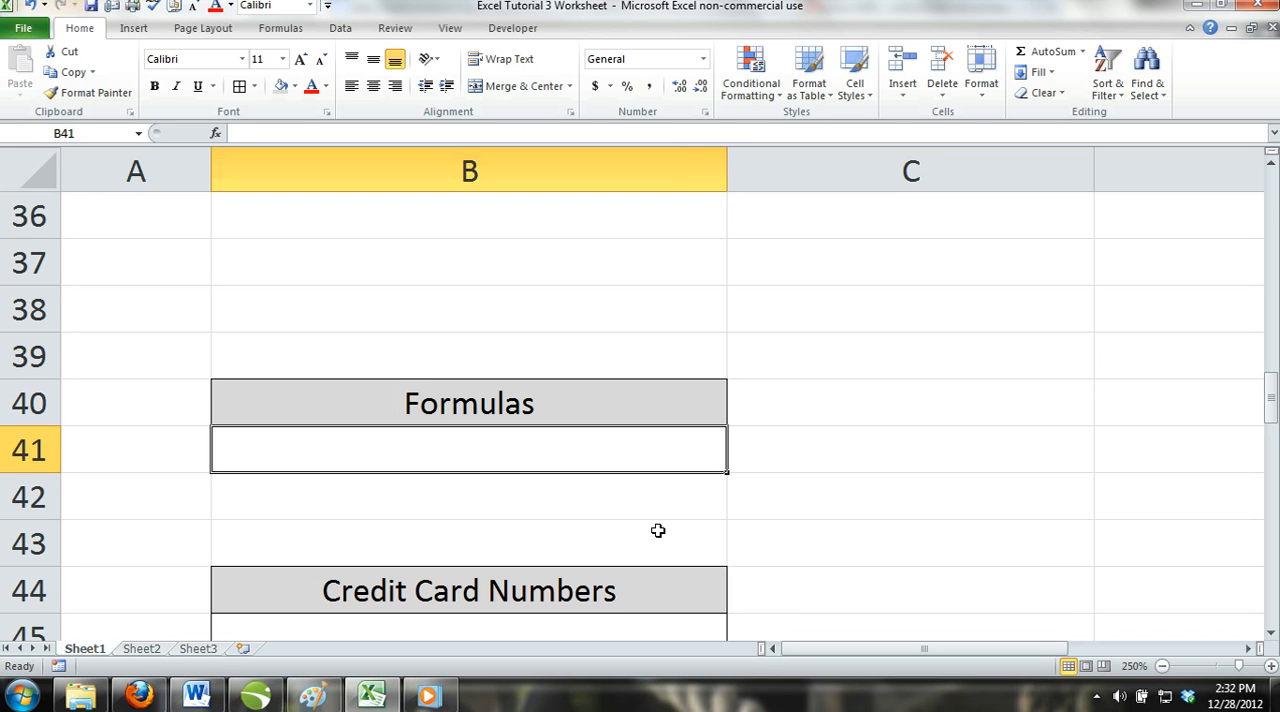
type("=")
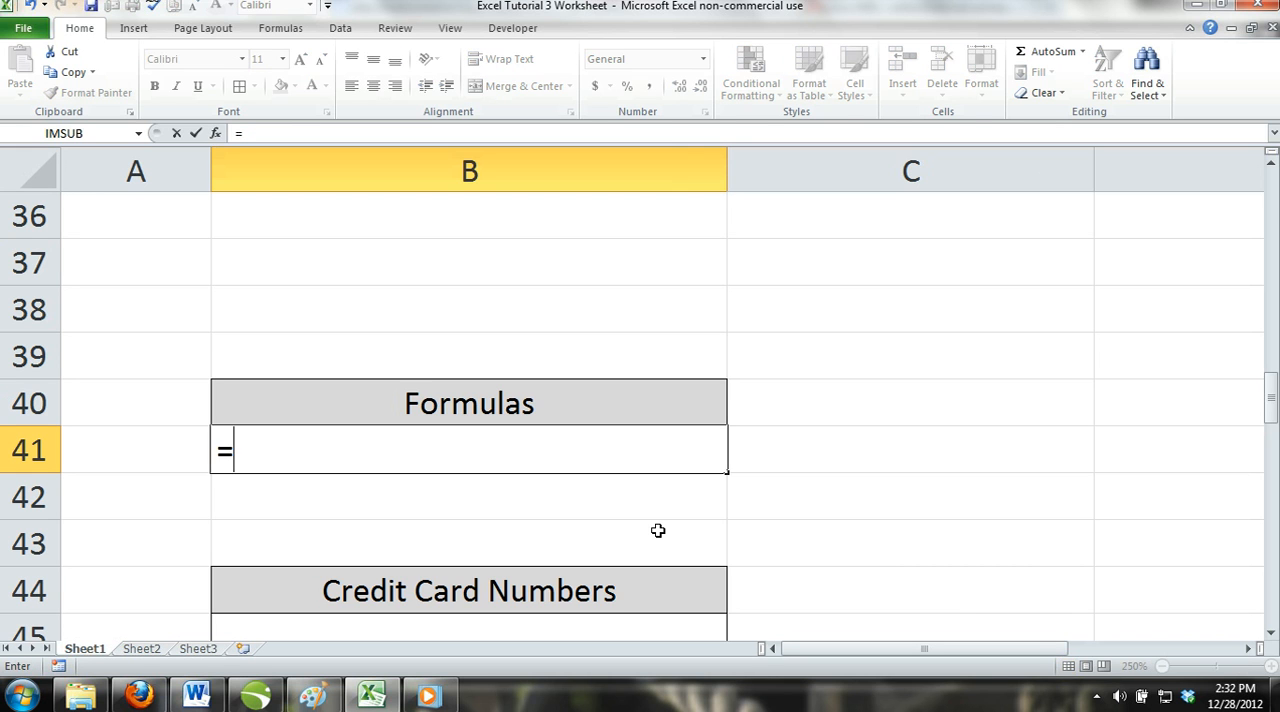
type("5+5")
key("ctrl+Return")
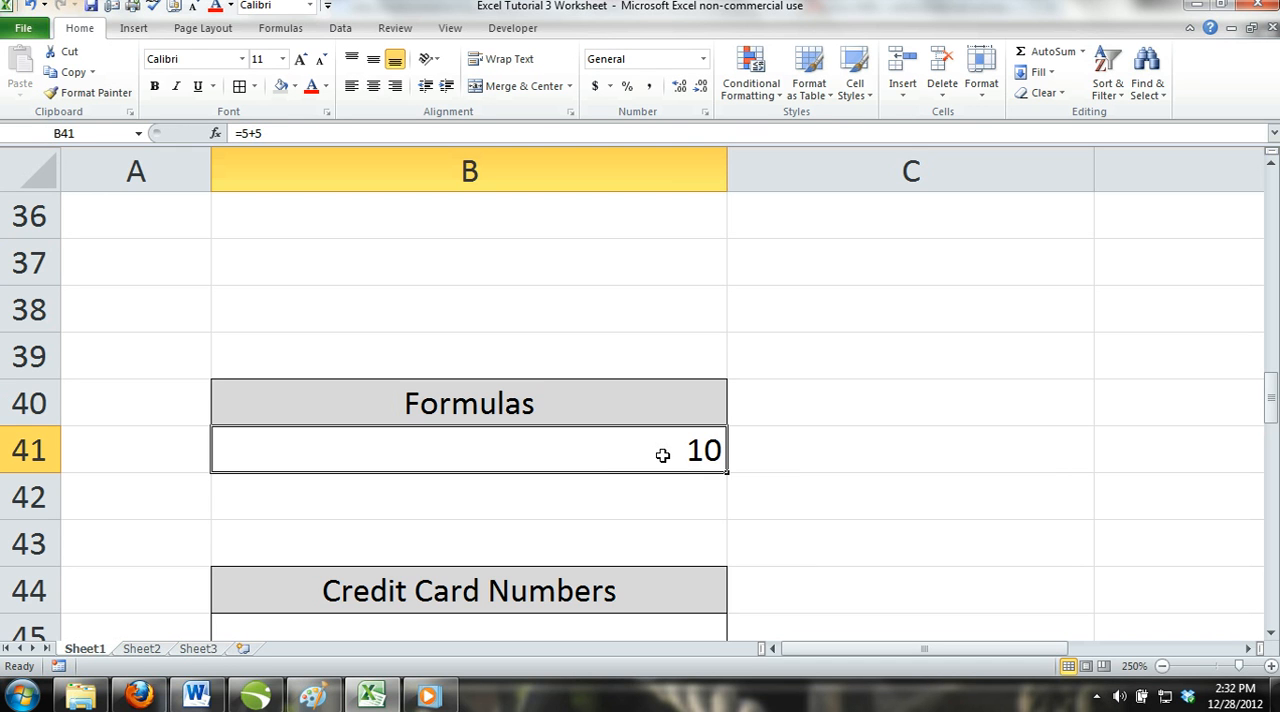
Replace the formula in B41 under the Formulas heading with =25/5.
key("BackSpace")
type("=25/")
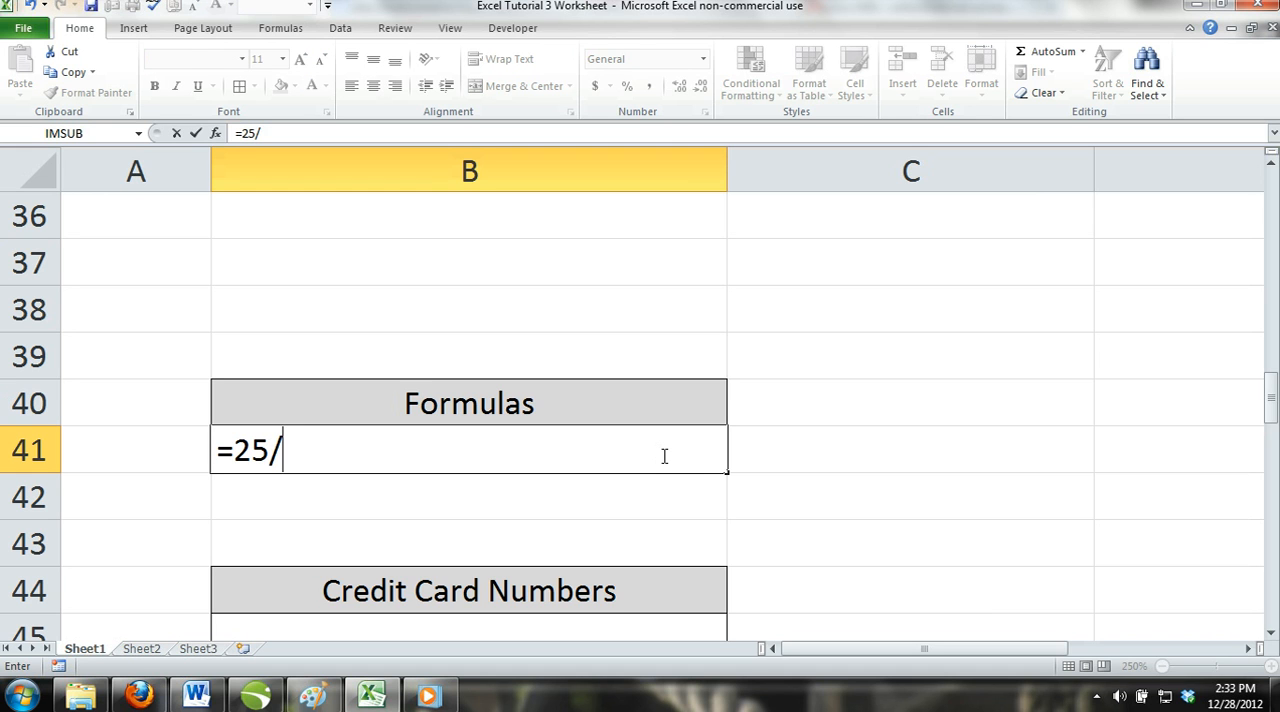
type("5")
key("Return")
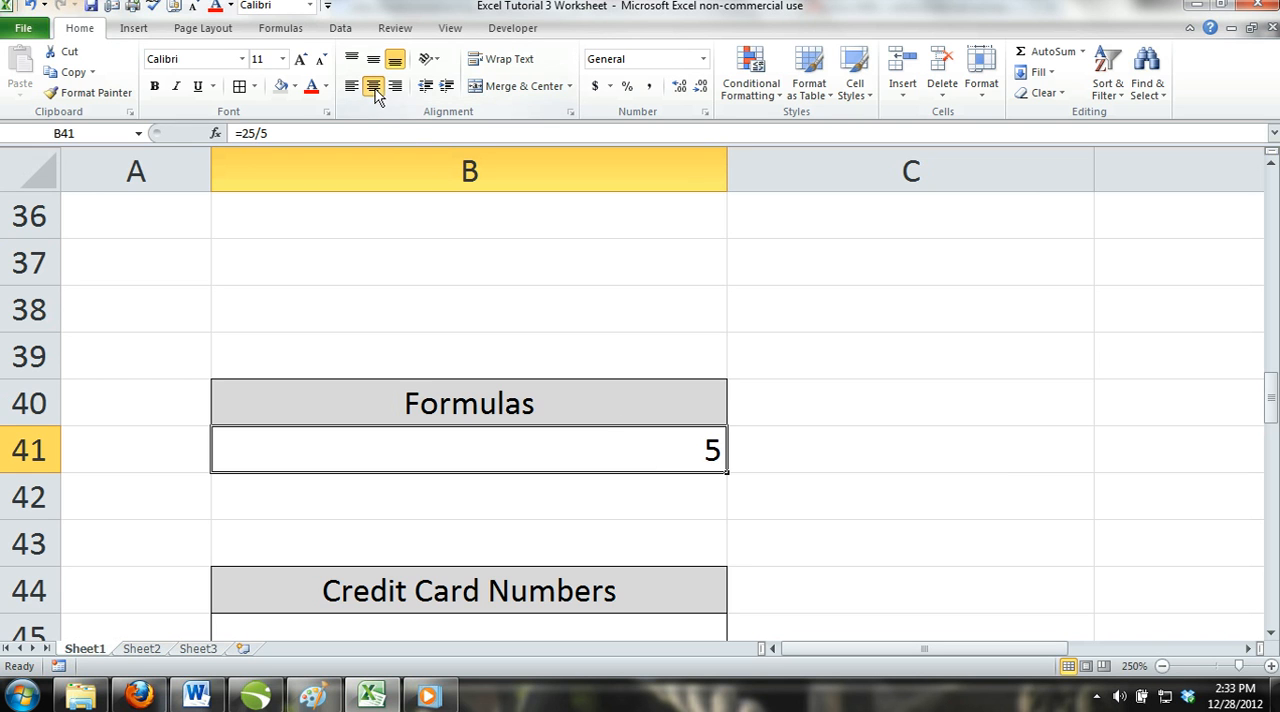
Enter a 20-digit credit card number in B45 under the Credit Card Numbers heading.
scroll(680, 385, "down", 2)
left_click(568, 362)
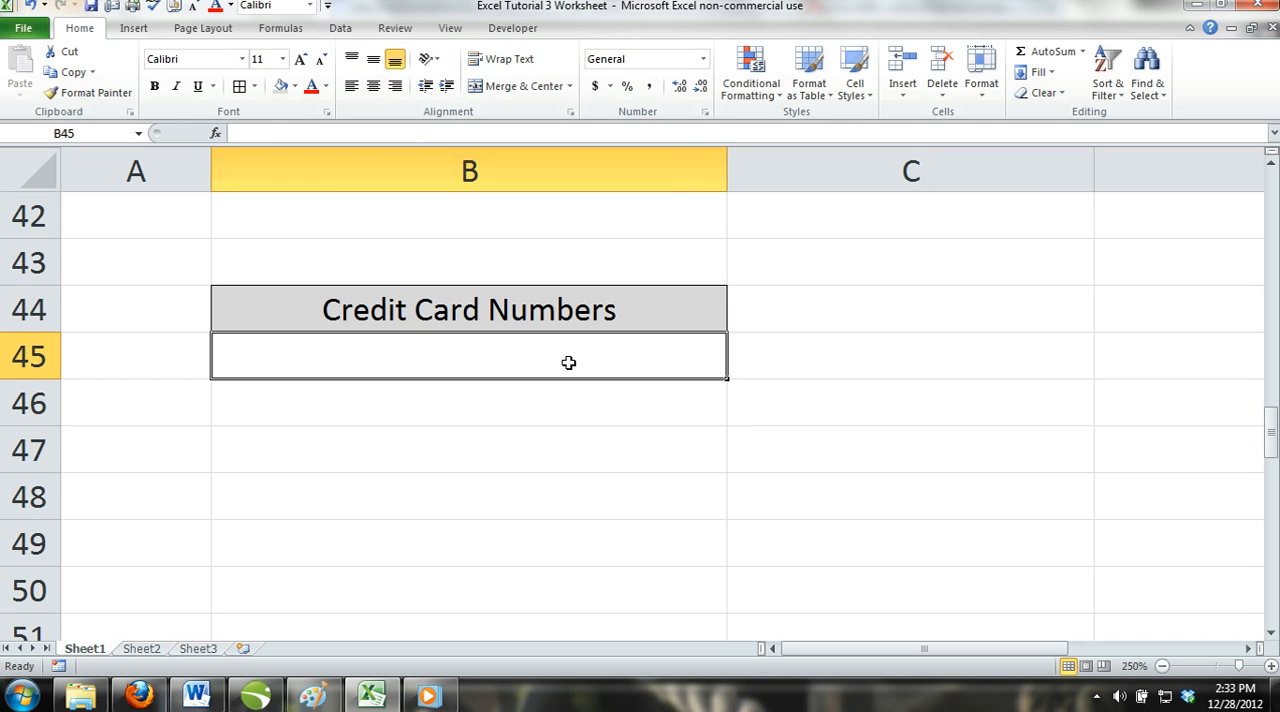
type("1234")
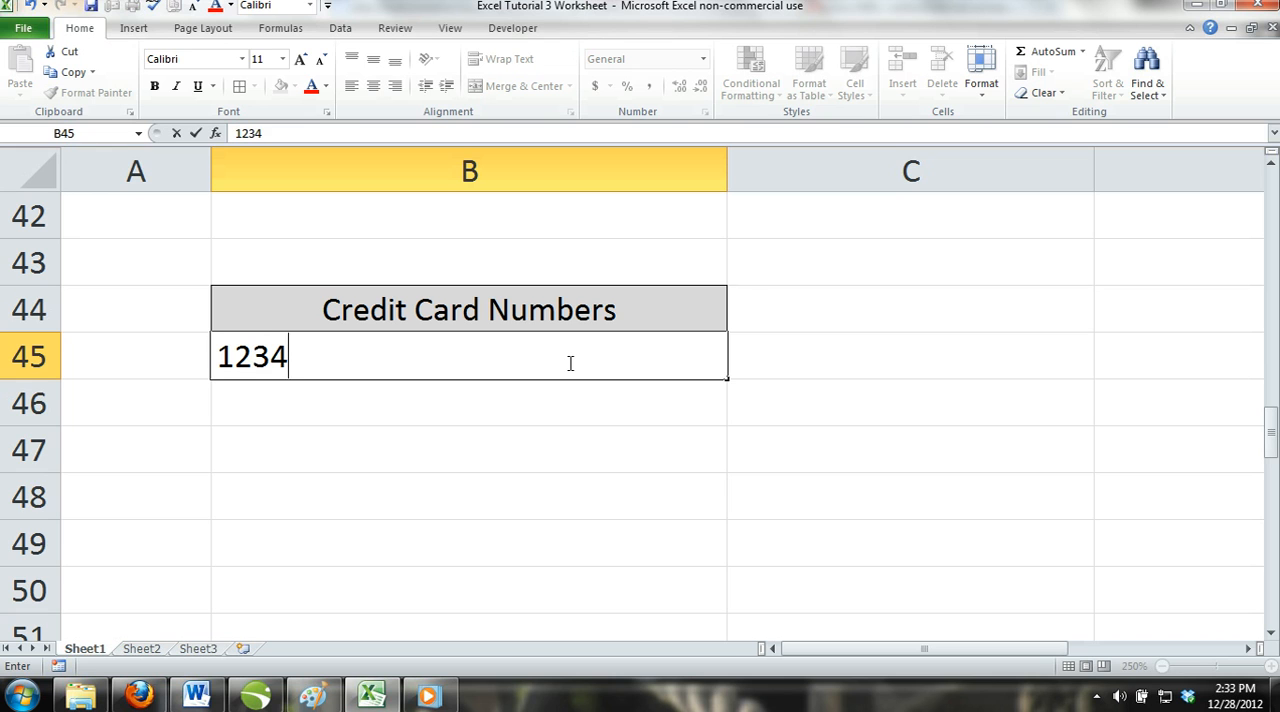
type("56789")
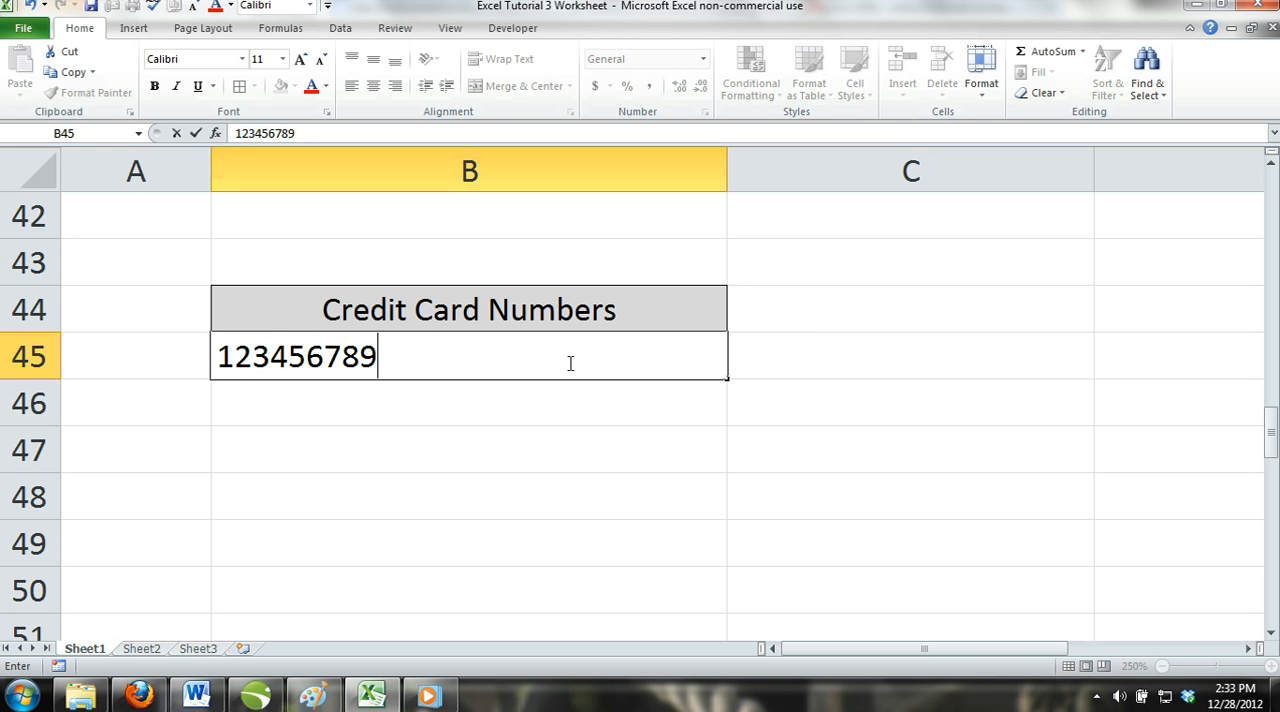
type("0123")
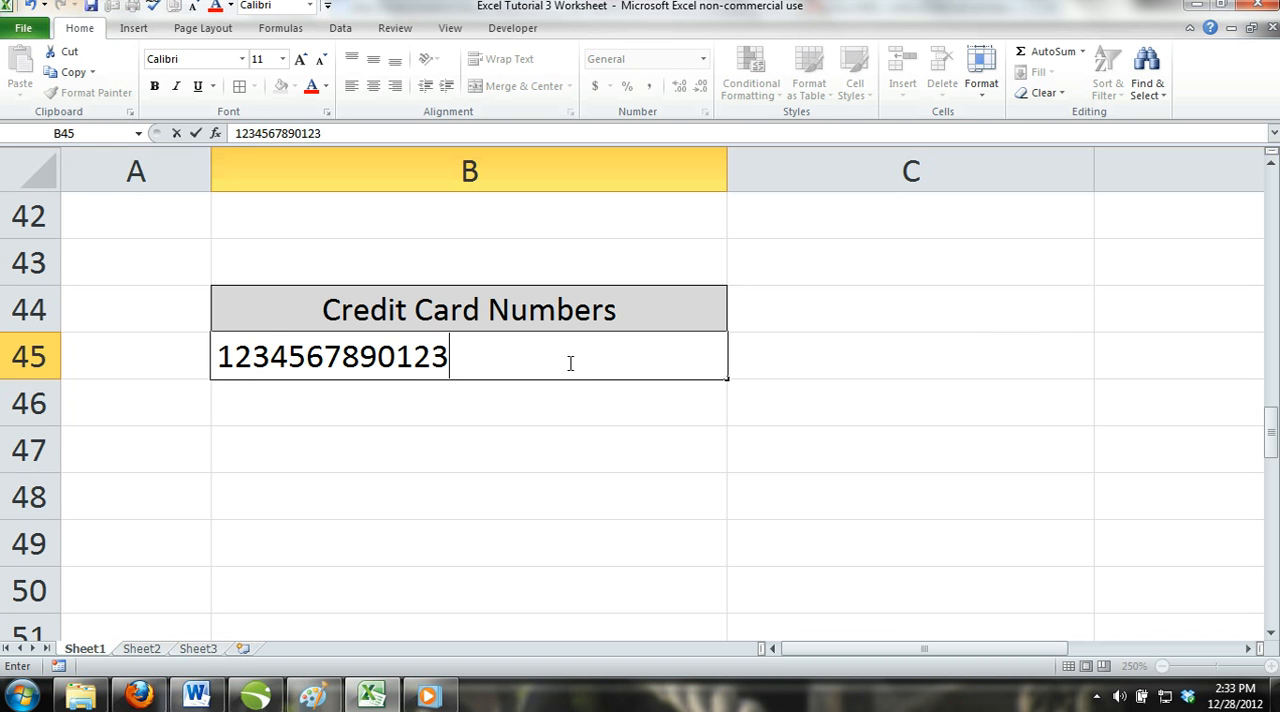
type("4567890")
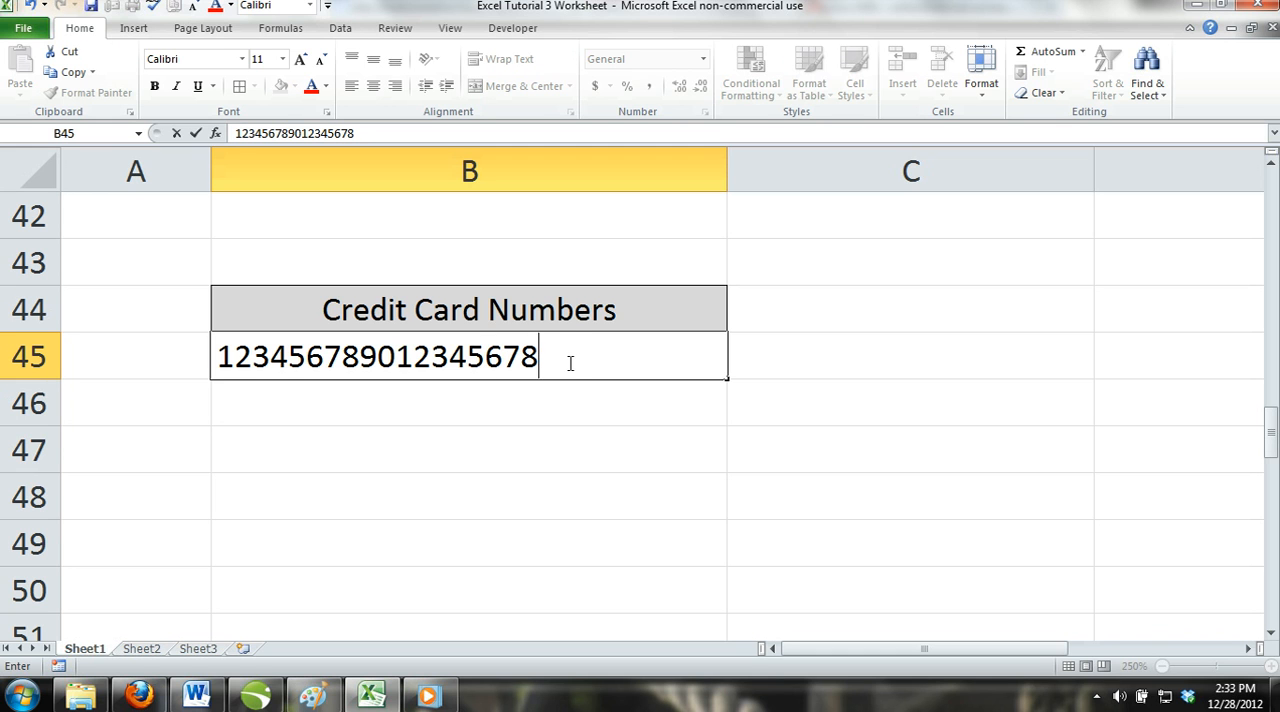
key("ctrl+Return")
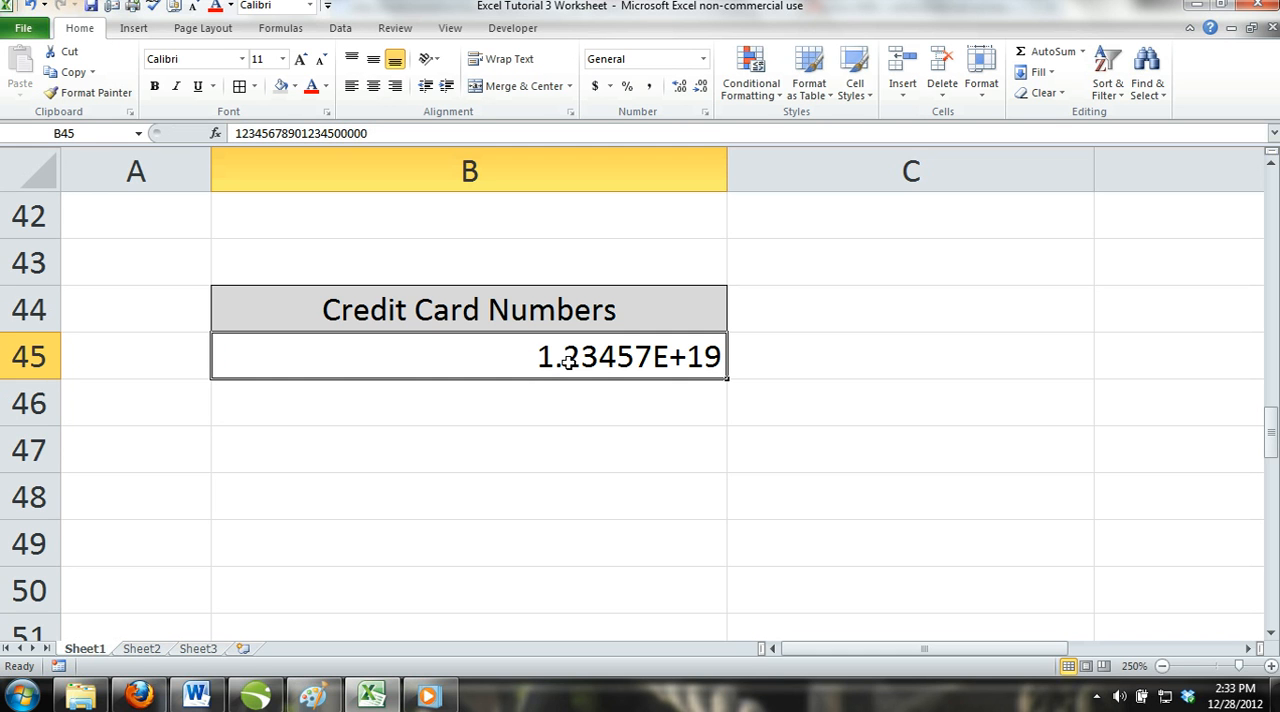
Clear B45 and enter a shorter, 16-digit credit card number in it.
key("Delete")
left_click(526, 423)
left_click(501, 362)
type("1234")
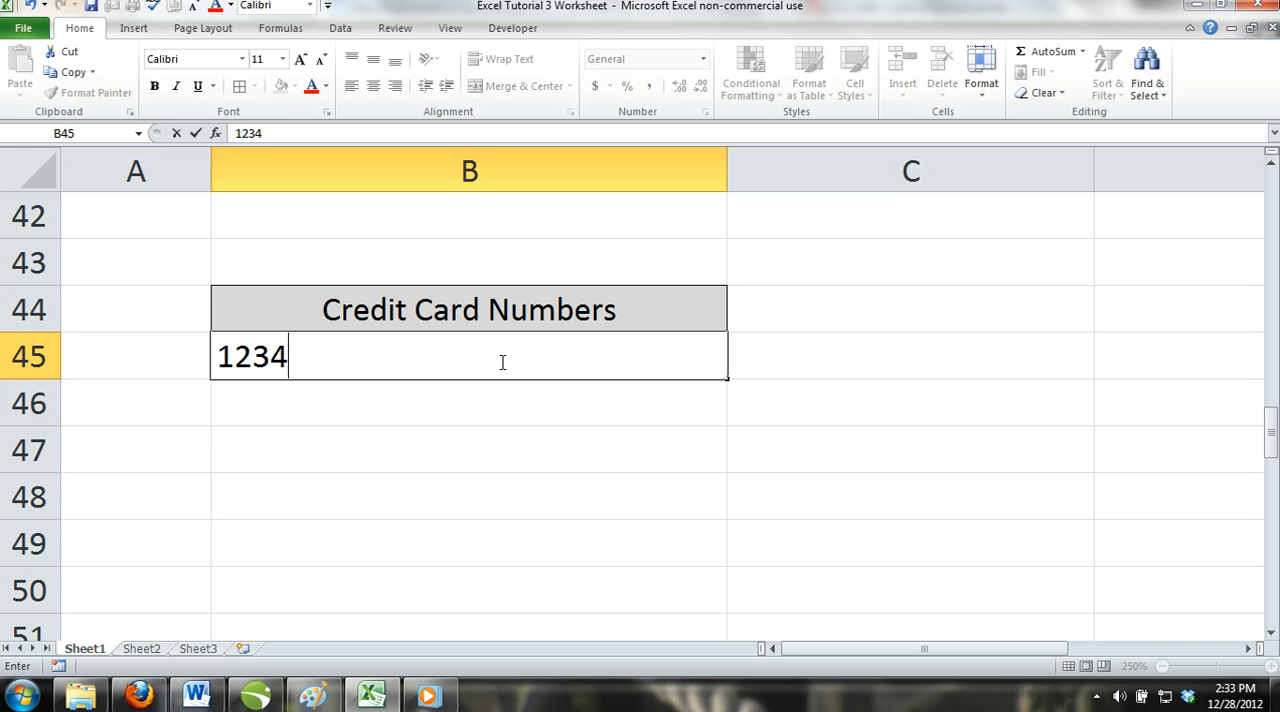
type("567890")
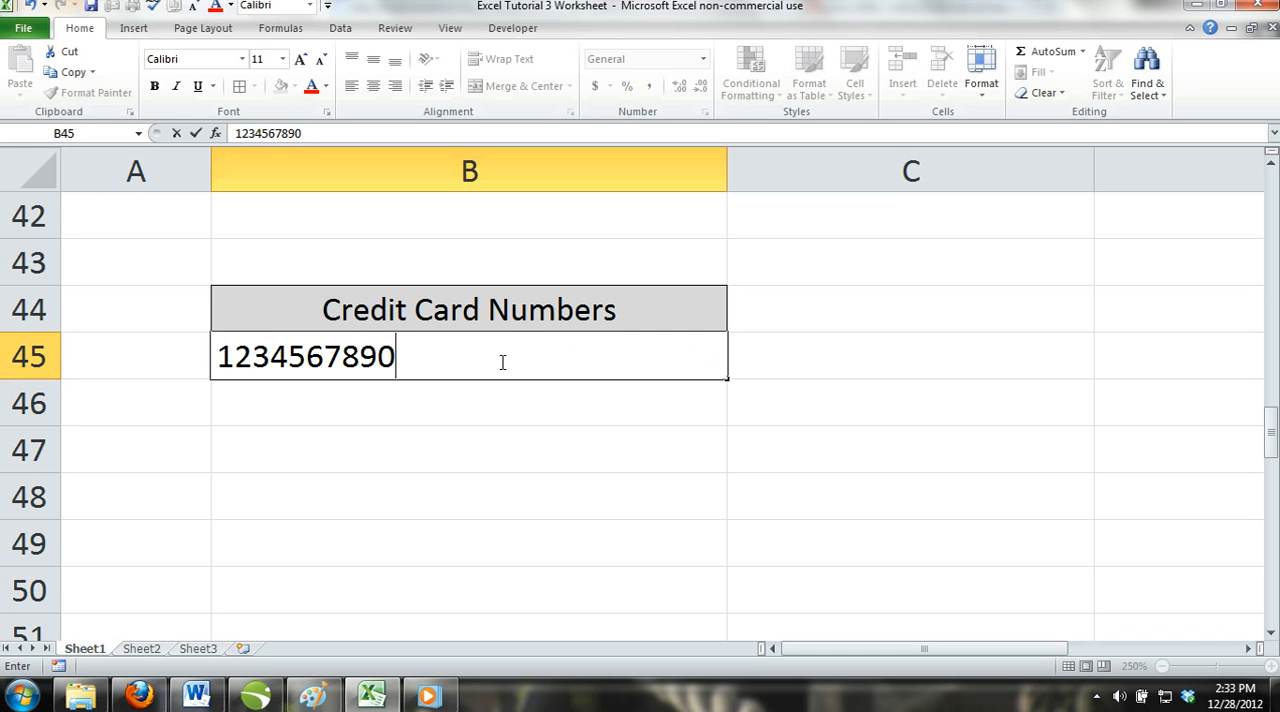
type("123456")
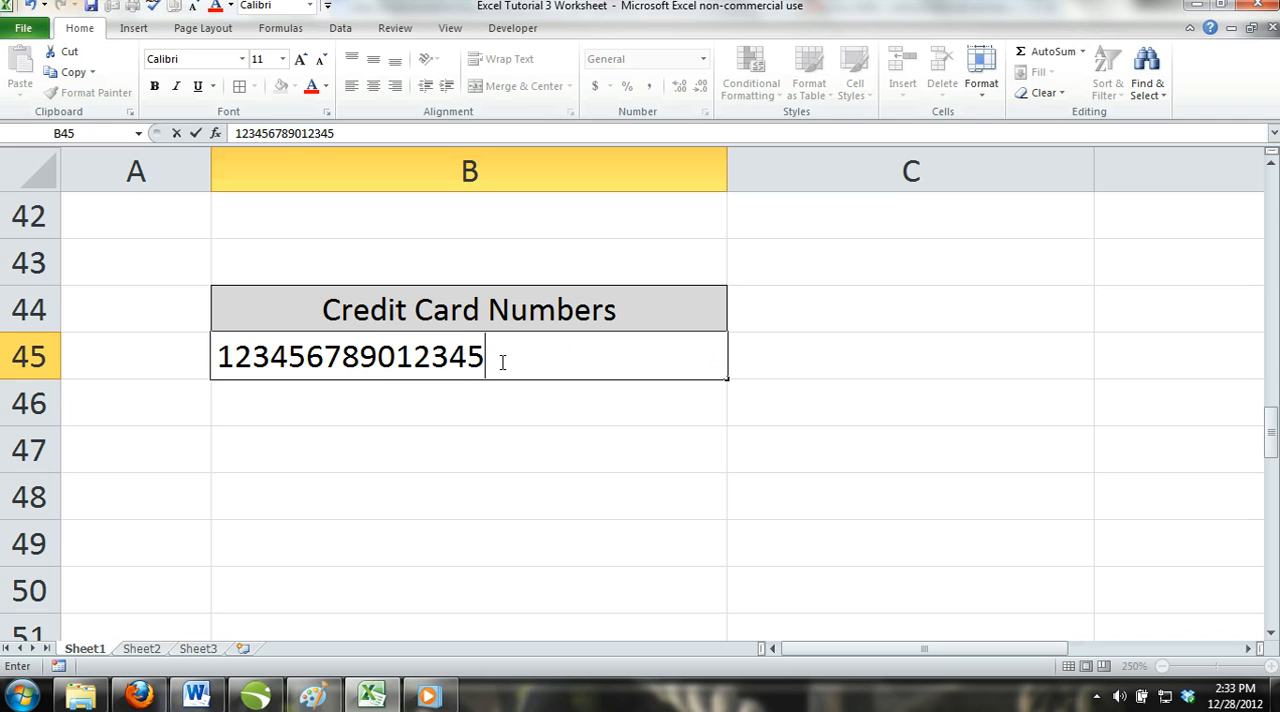
key("ctrl+Return")
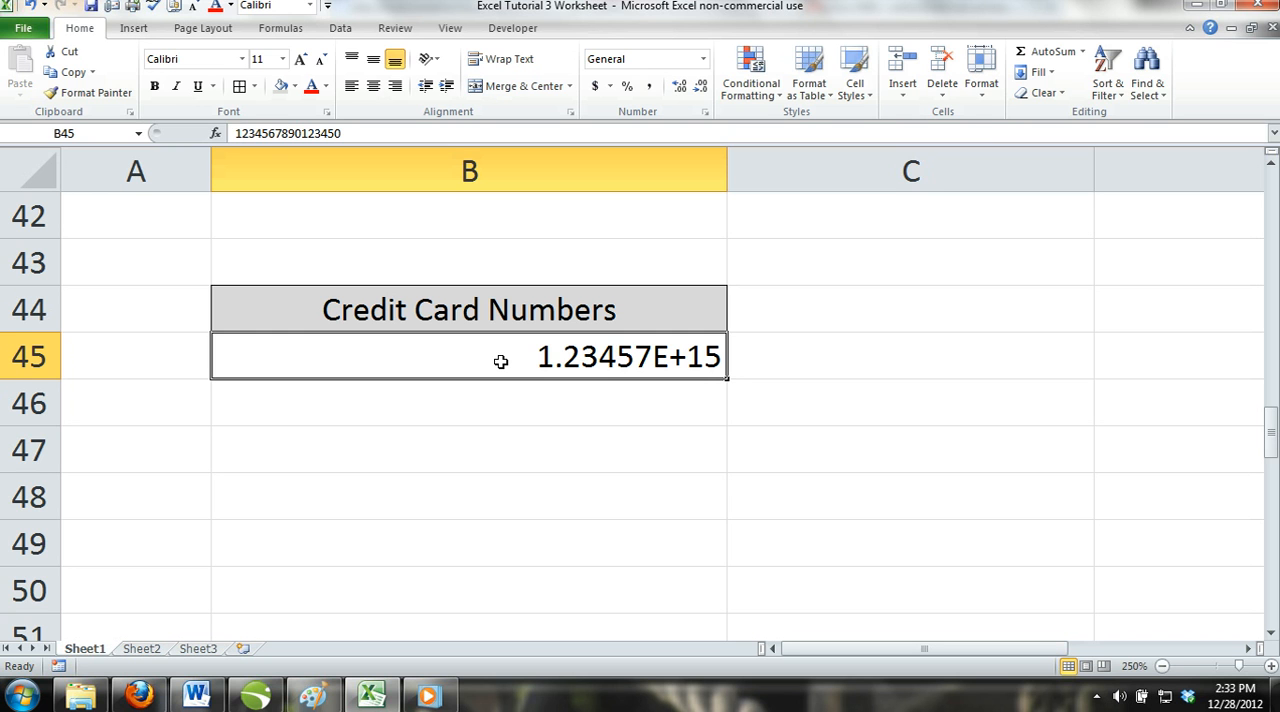
Clear the contents of B45 and set its number format category to Text.
key("Delete")
left_click(508, 412)
left_click(488, 342)
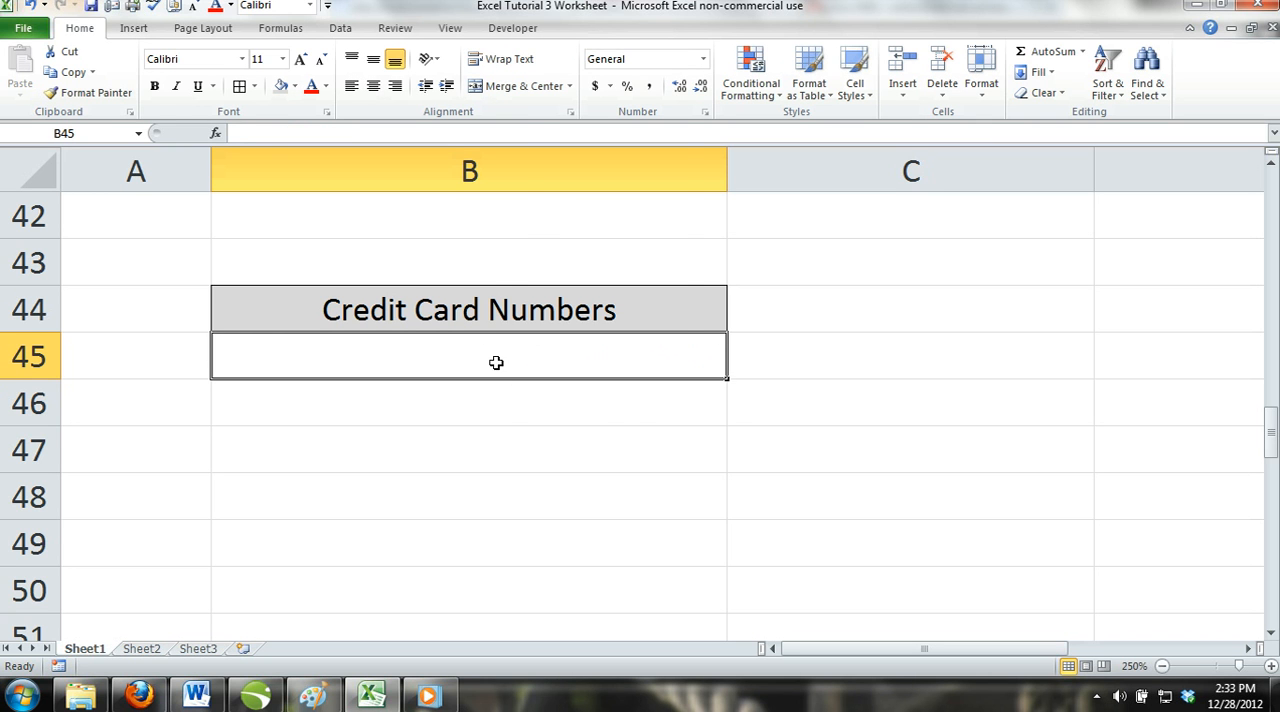
right_click(496, 362)
left_click(568, 291)
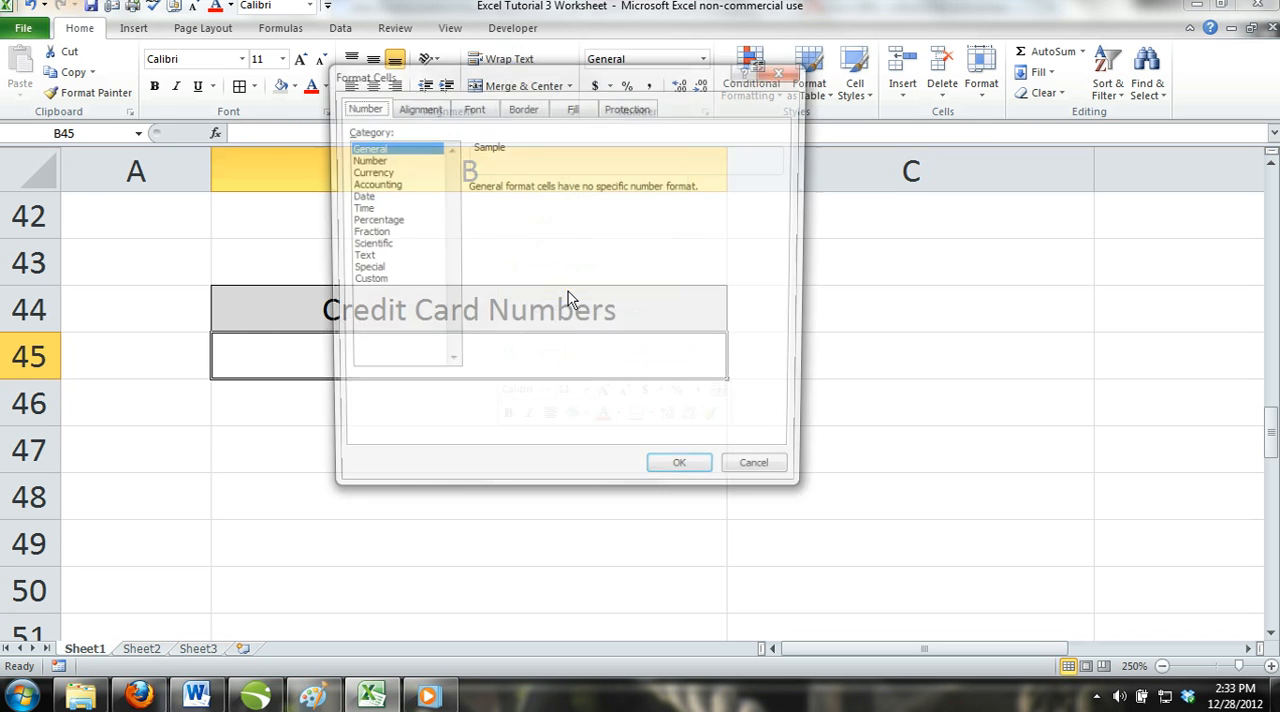
left_click(364, 258)
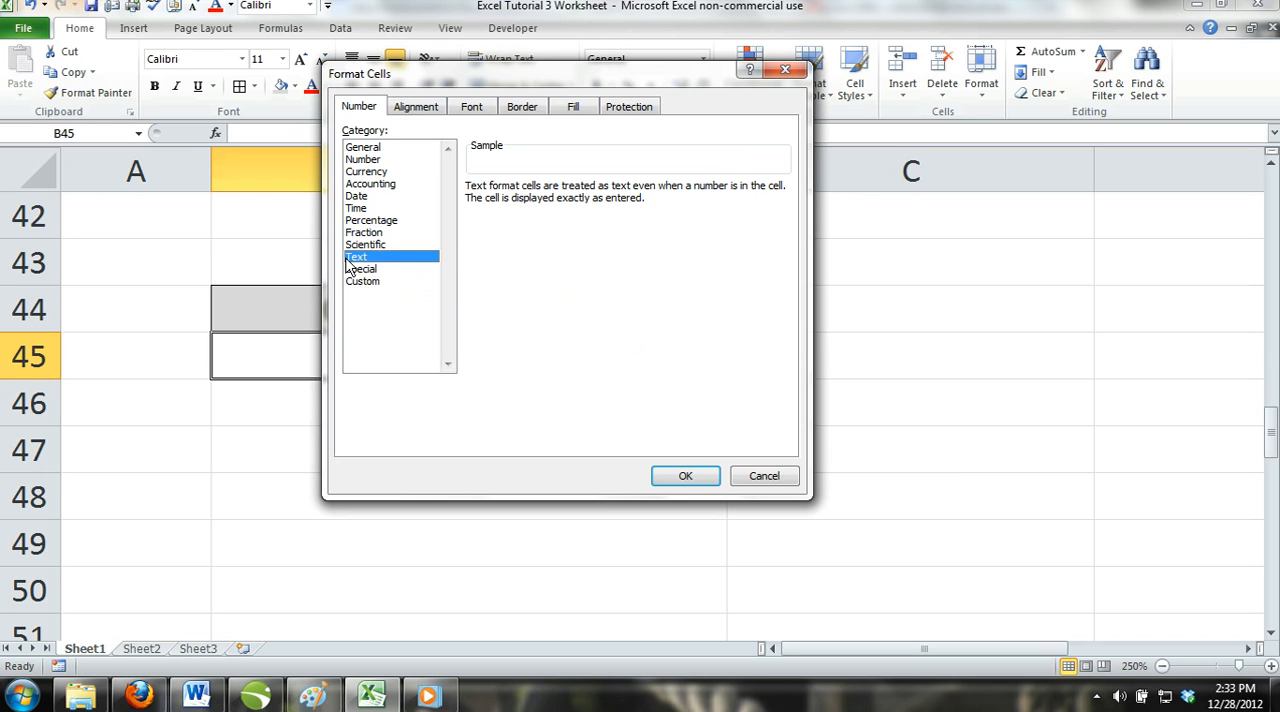
left_click(686, 478)
Enter a 20-digit credit card number in the text-formatted cell B45, inspect the stored entry, and clear the cell.
type("12")
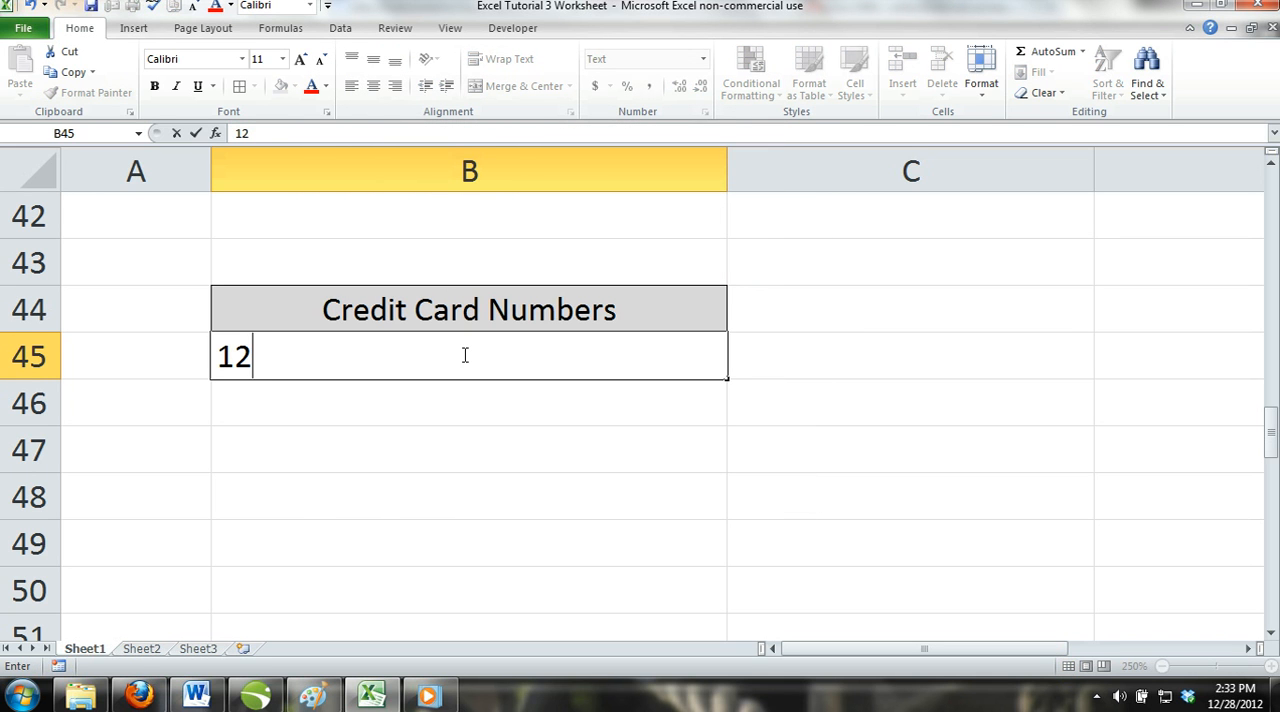
type("345678")
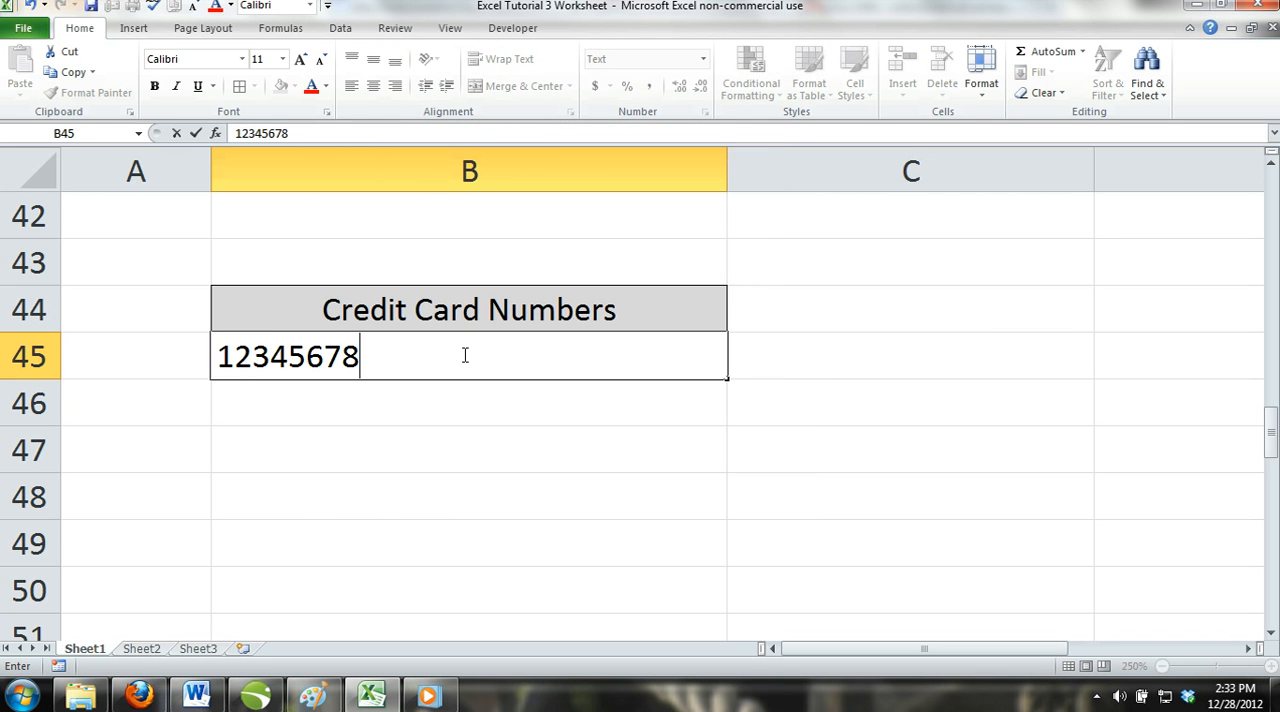
type("901234")
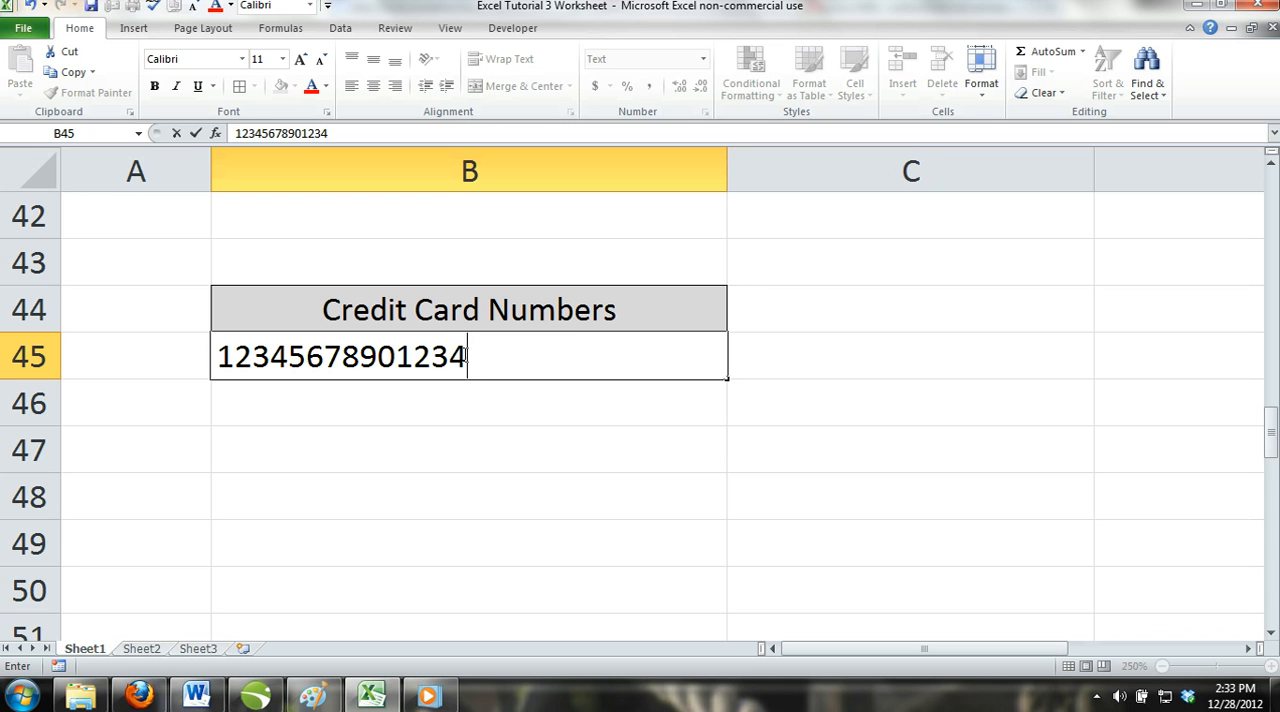
type("567890")
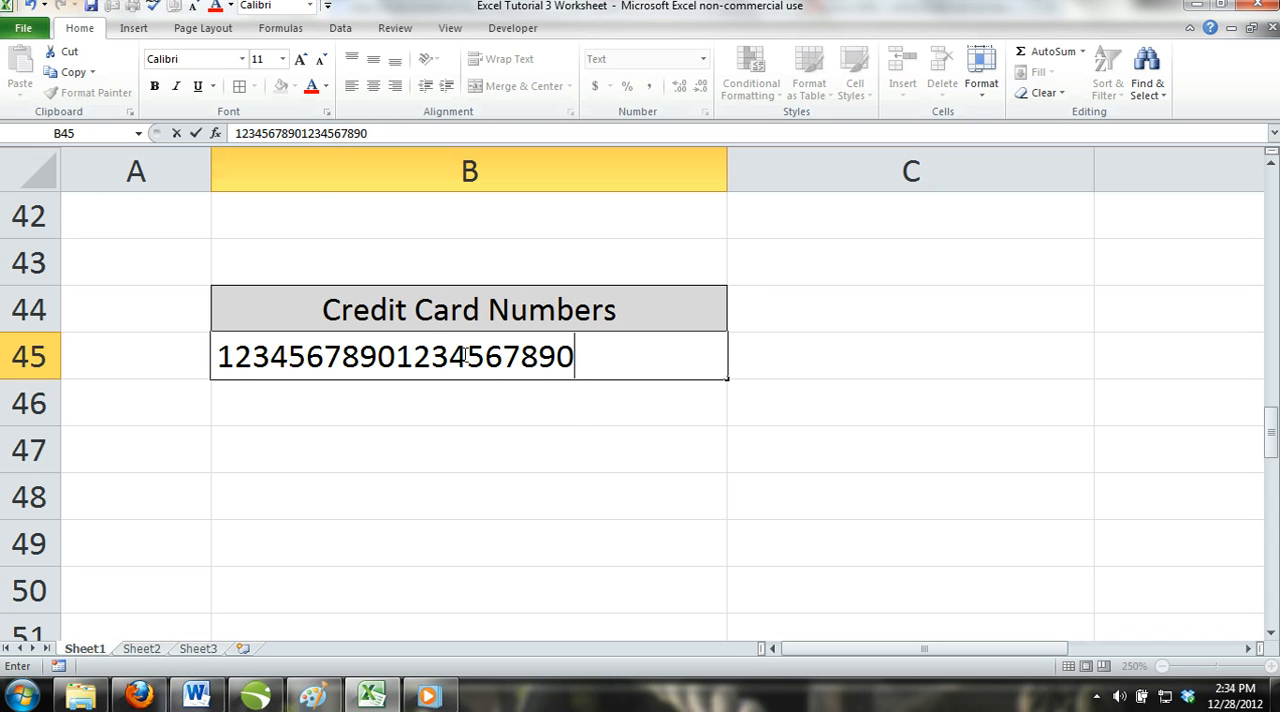
left_click(528, 457)
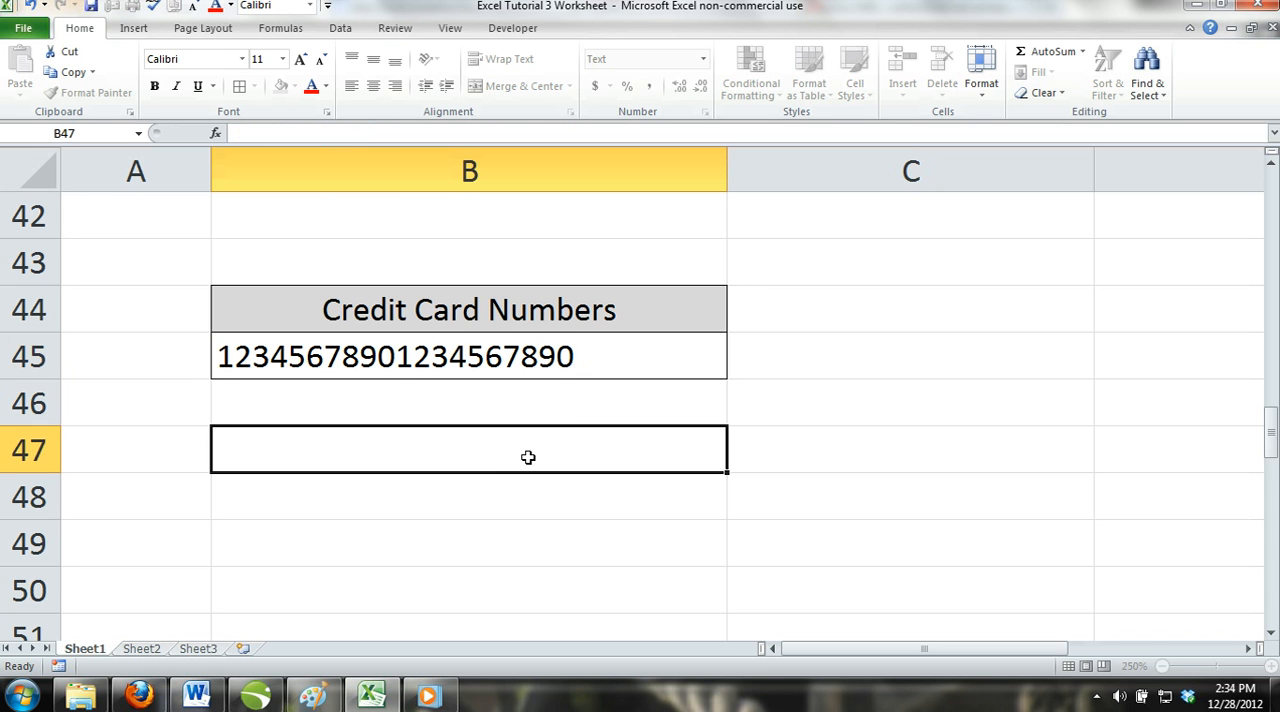
left_click(581, 364)
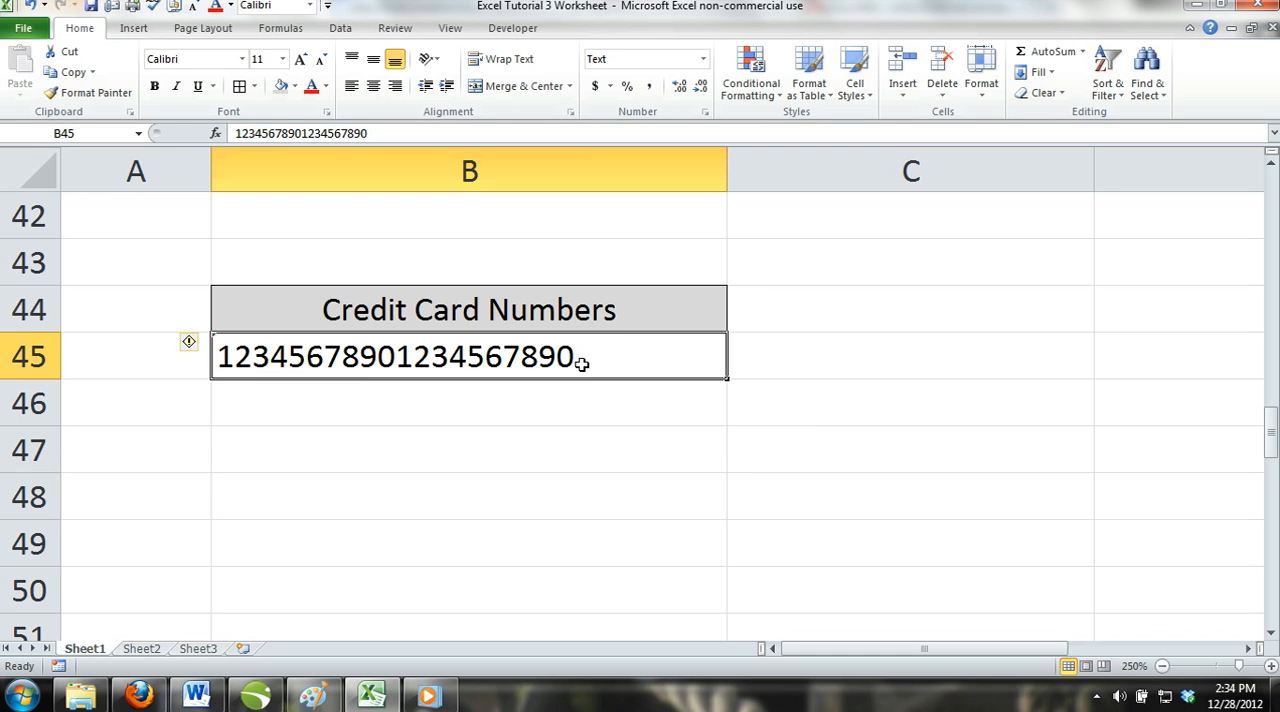
key("Delete")
left_click(533, 408)
left_click(563, 360)
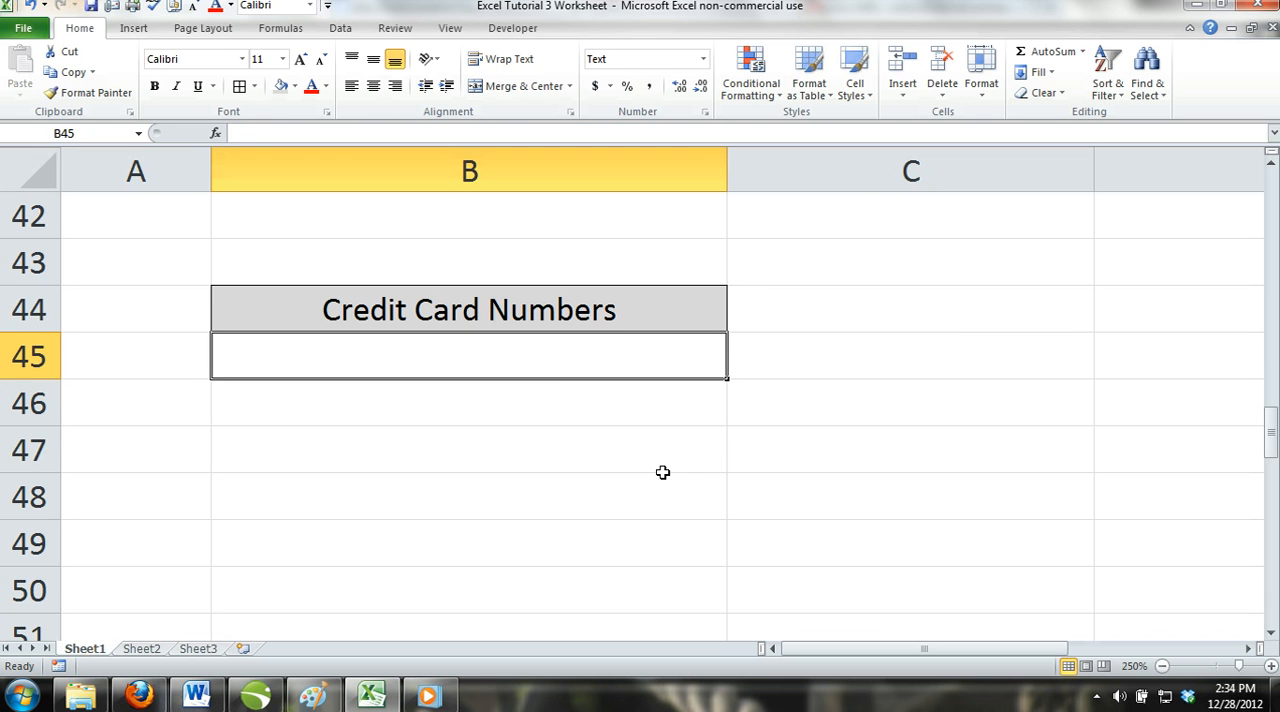
scroll(662, 472, "down", 2)
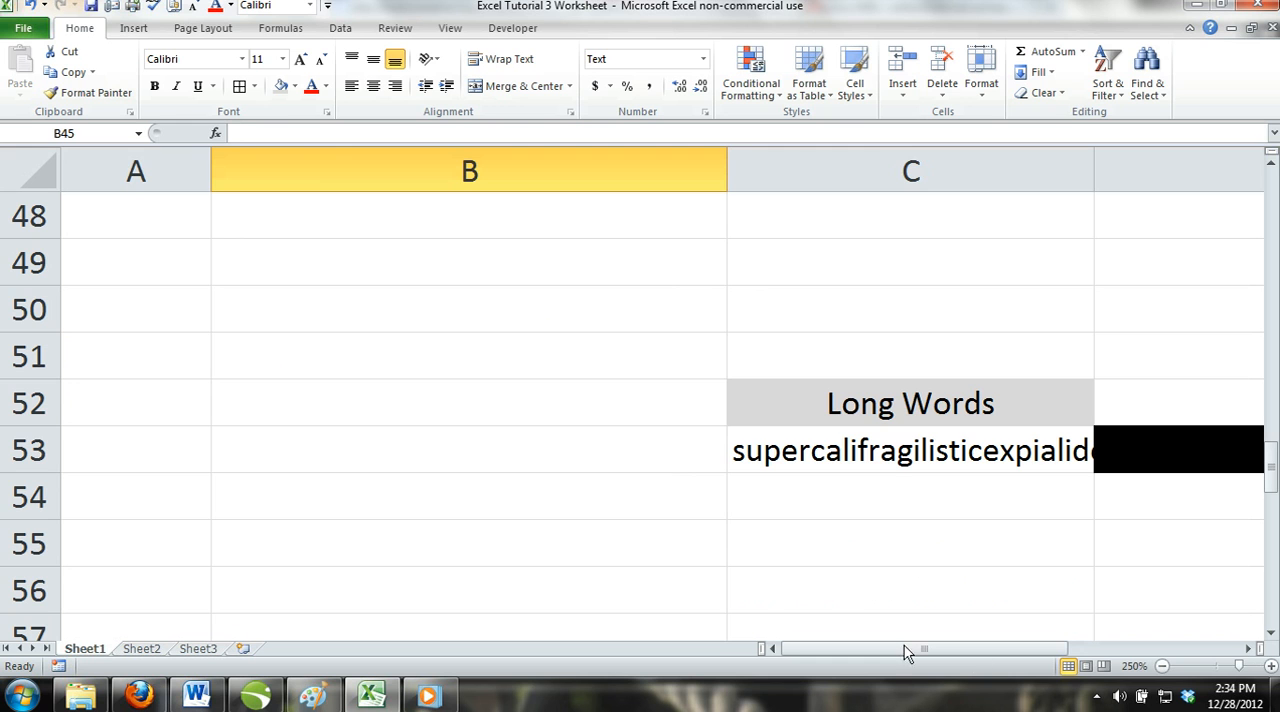
left_click(1247, 648)
left_click(1247, 648)
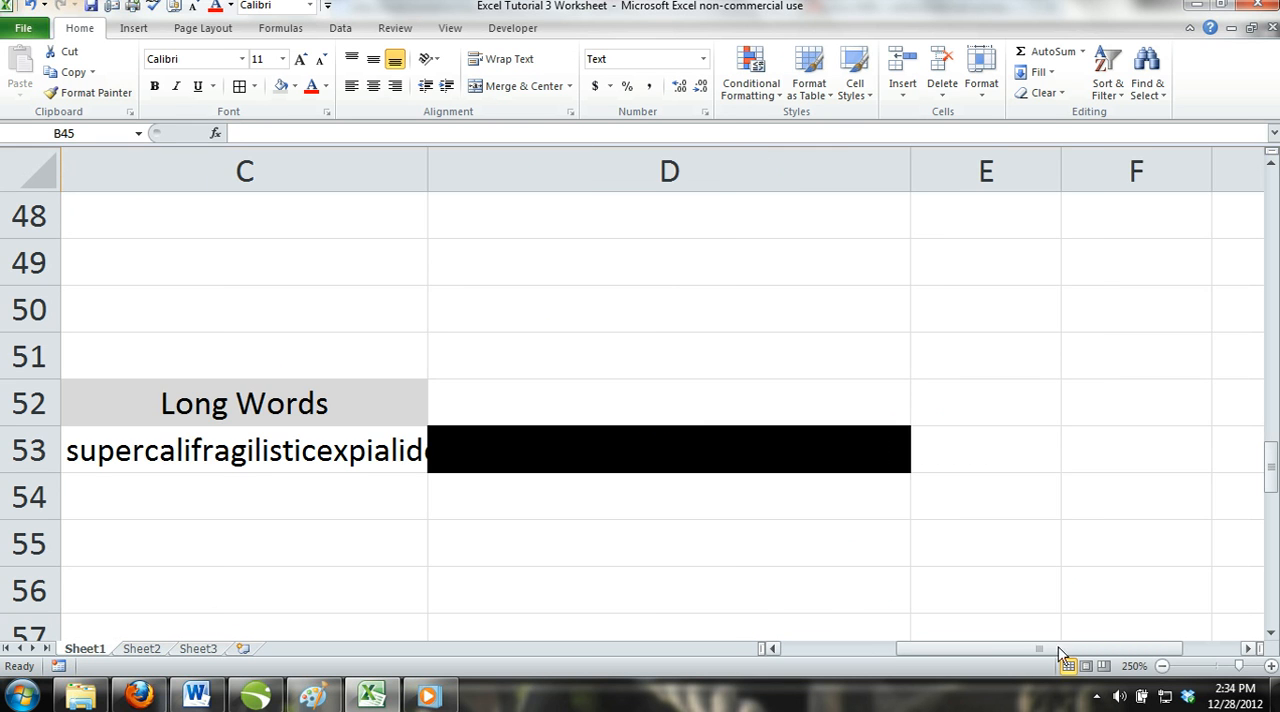
left_click_drag(1001, 649, 890, 649)
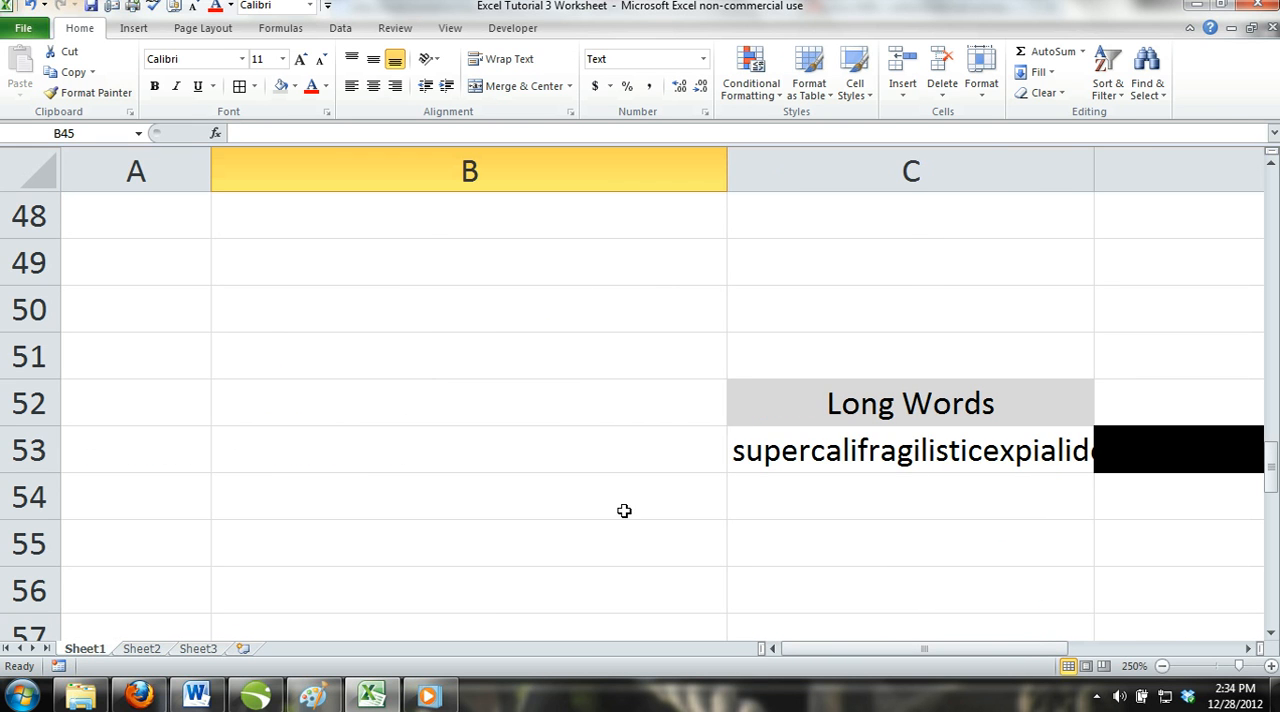
scroll(427, 455, "up", 2)
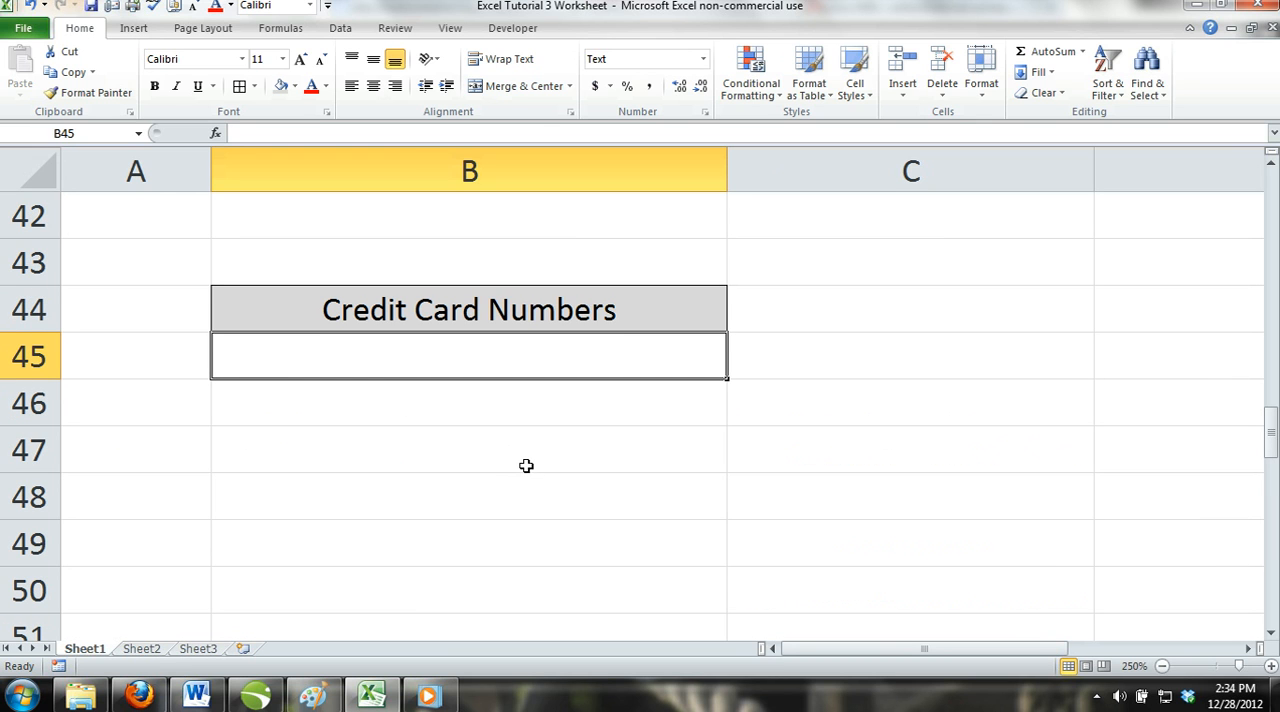
Enter the sample text "I am typing data" directly in the empty cell B47.
left_click(451, 448)
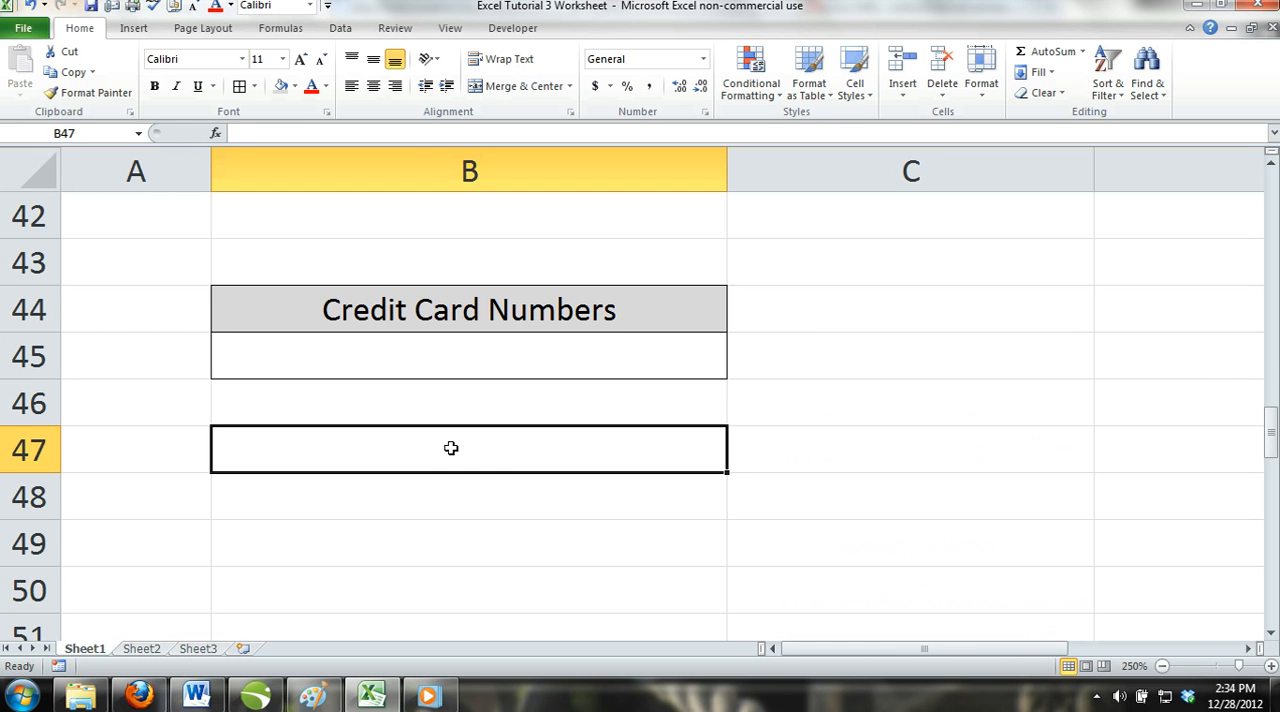
type("I am ty")
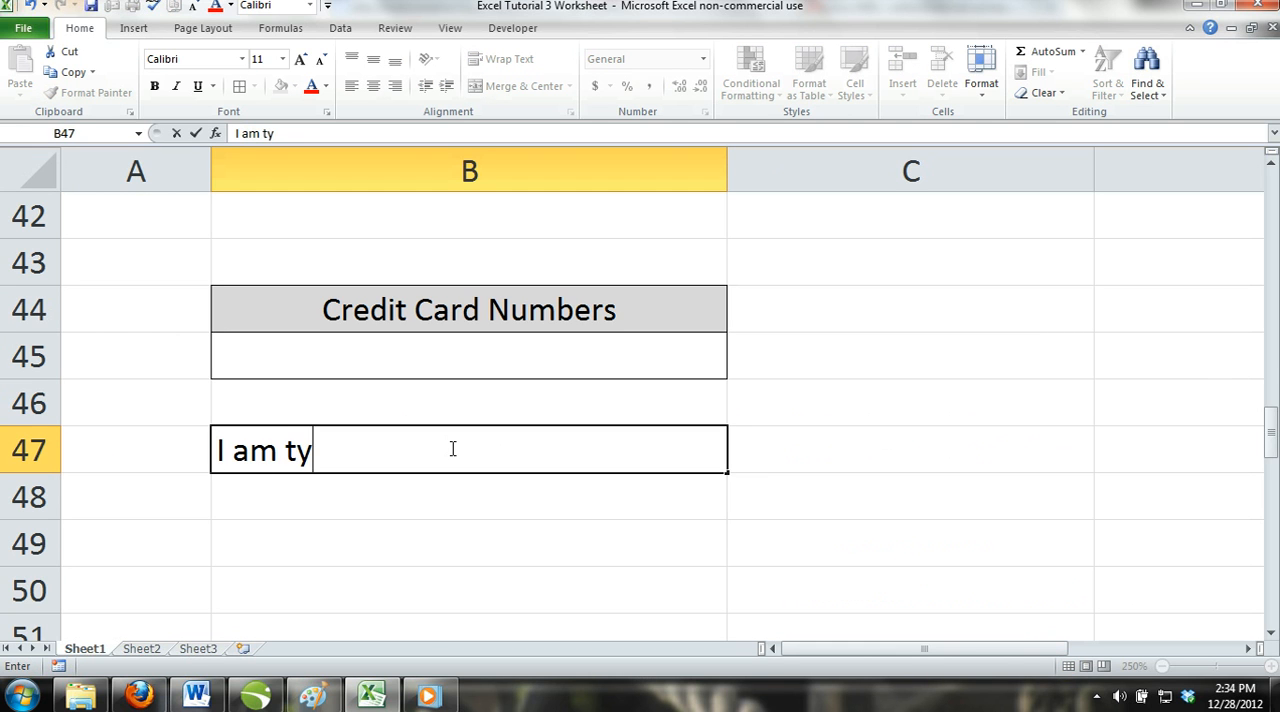
type("ping data")
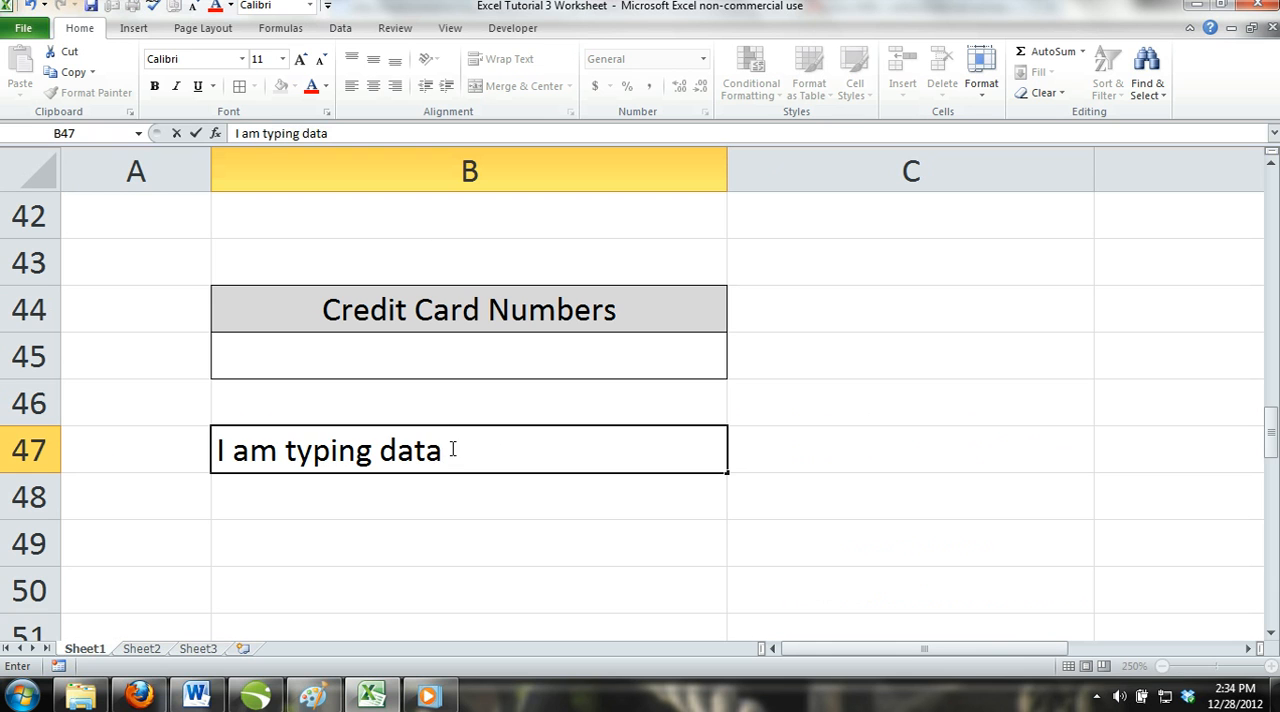
Rewrite B47's text through the formula bar as "Here I am typing data." and erase it again.
left_click_drag(477, 454, 188, 438)
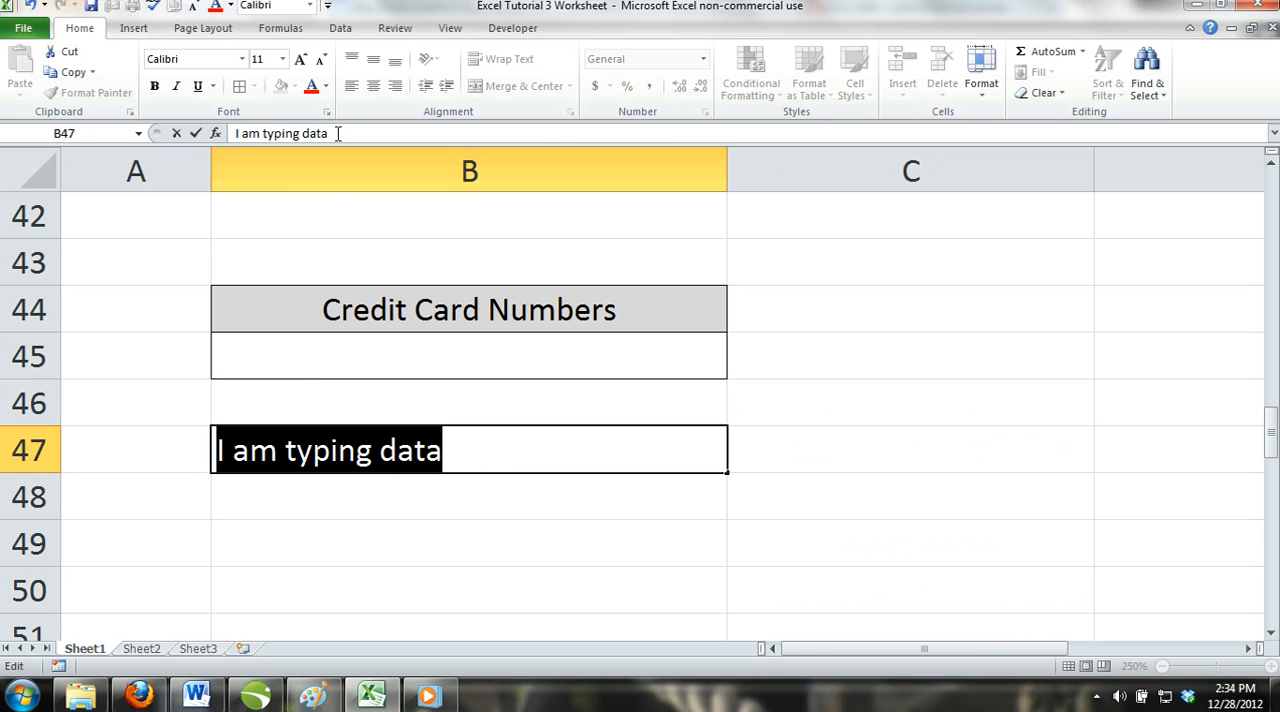
left_click_drag(340, 137, 152, 133)
key("BackSpace")
type("Here I am typing data")
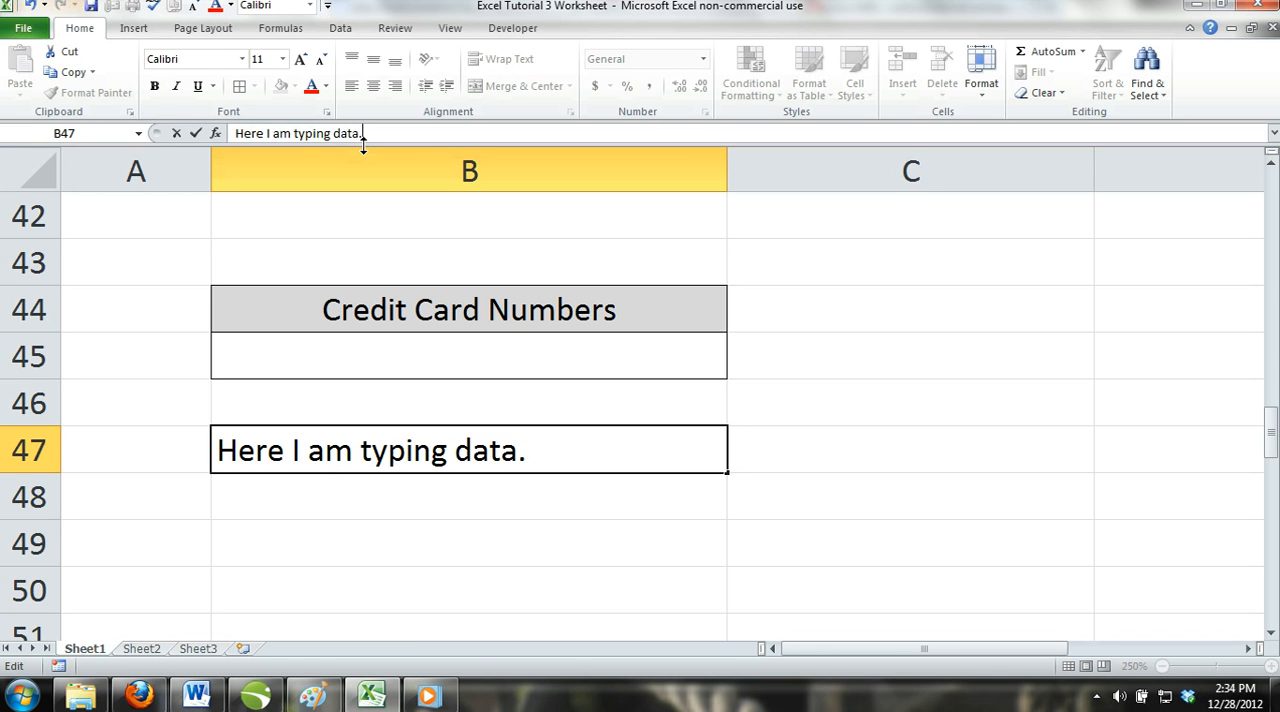
key("BackSpace")
key("BackSpace")
key("BackSpace")
key("BackSpace")
key("BackSpace")
key("BackSpace")
key("BackSpace")
key("BackSpace")
key("BackSpace")
key("BackSpace")
key("BackSpace")
key("BackSpace")
key("BackSpace")
key("BackSpace")
key("BackSpace")
key("BackSpace")
key("BackSpace")
key("BackSpace")
key("BackSpace")
key("BackSpace")
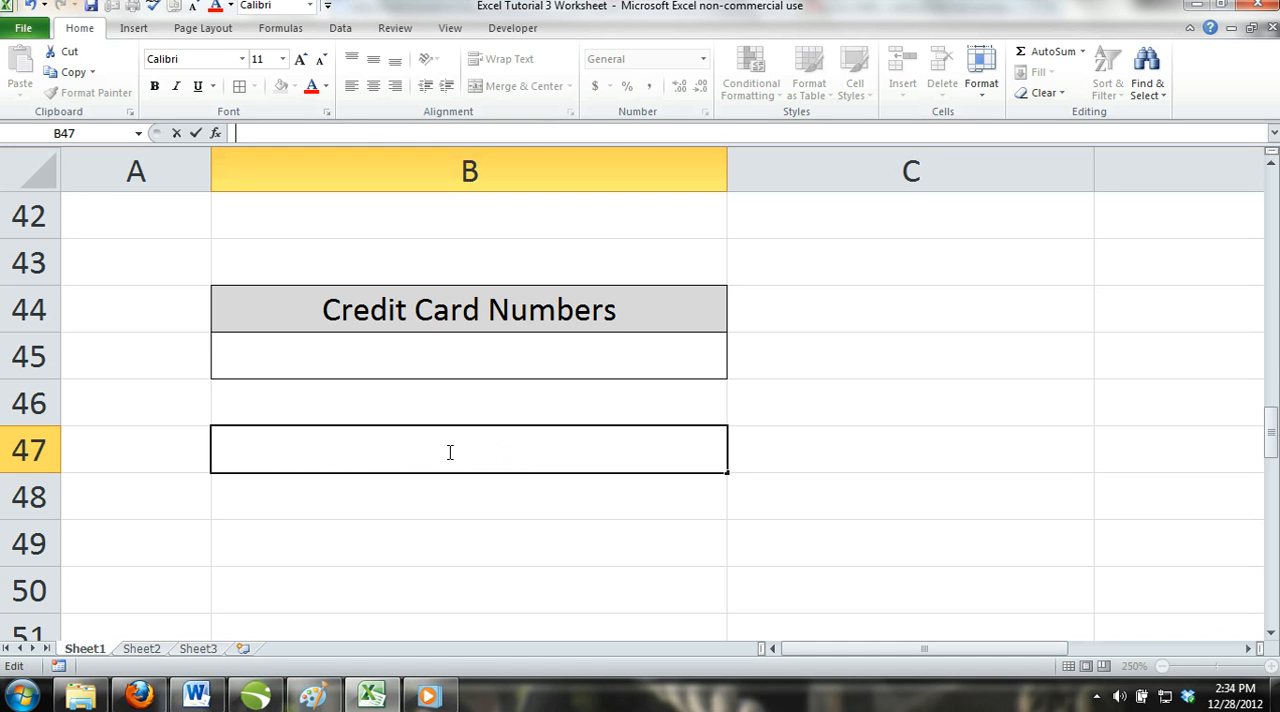
left_click(446, 486)
Try the characters 5.25-4 as numeric input in B47.
left_click(438, 450)
type("5.25-4")
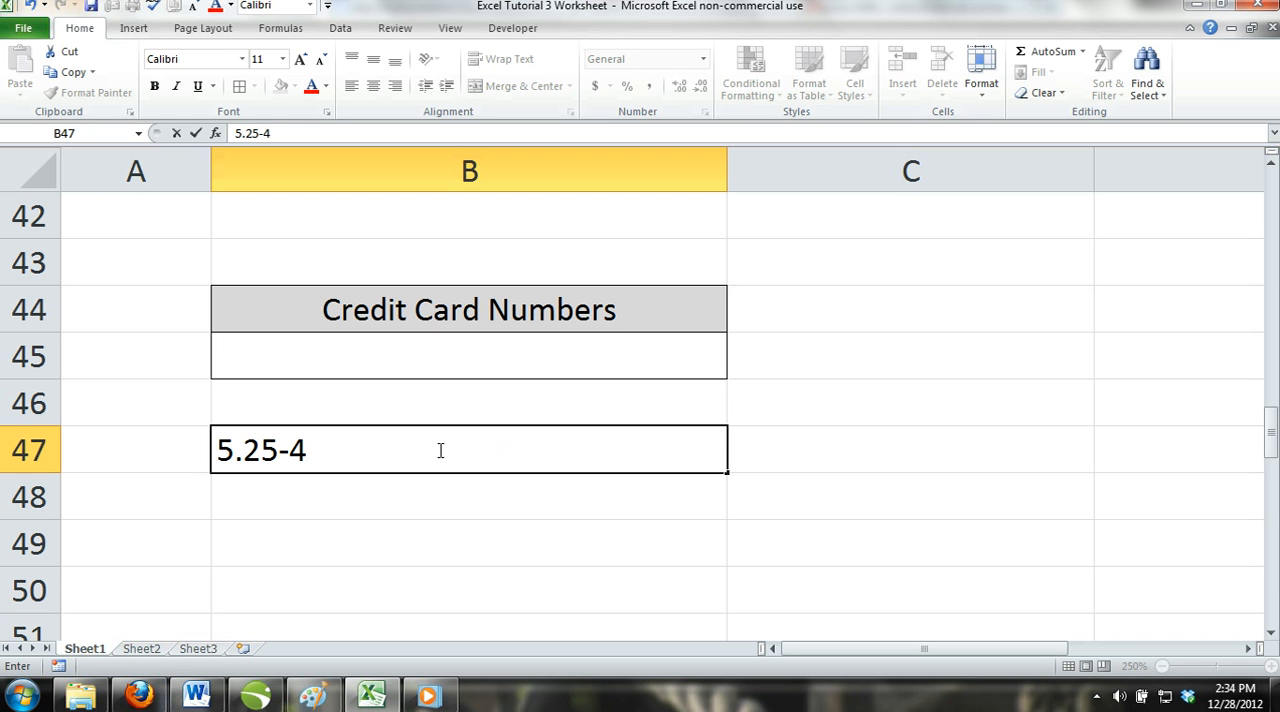
Replace the entry in B47 with the parenthesized negative number (500), commit it, and clear the cell.
key("BackSpace")
key("BackSpace")
key("BackSpace")
key("BackSpace")
key("BackSpace")
key("BackSpace")
type("(500)")
key("ctrl+Return")
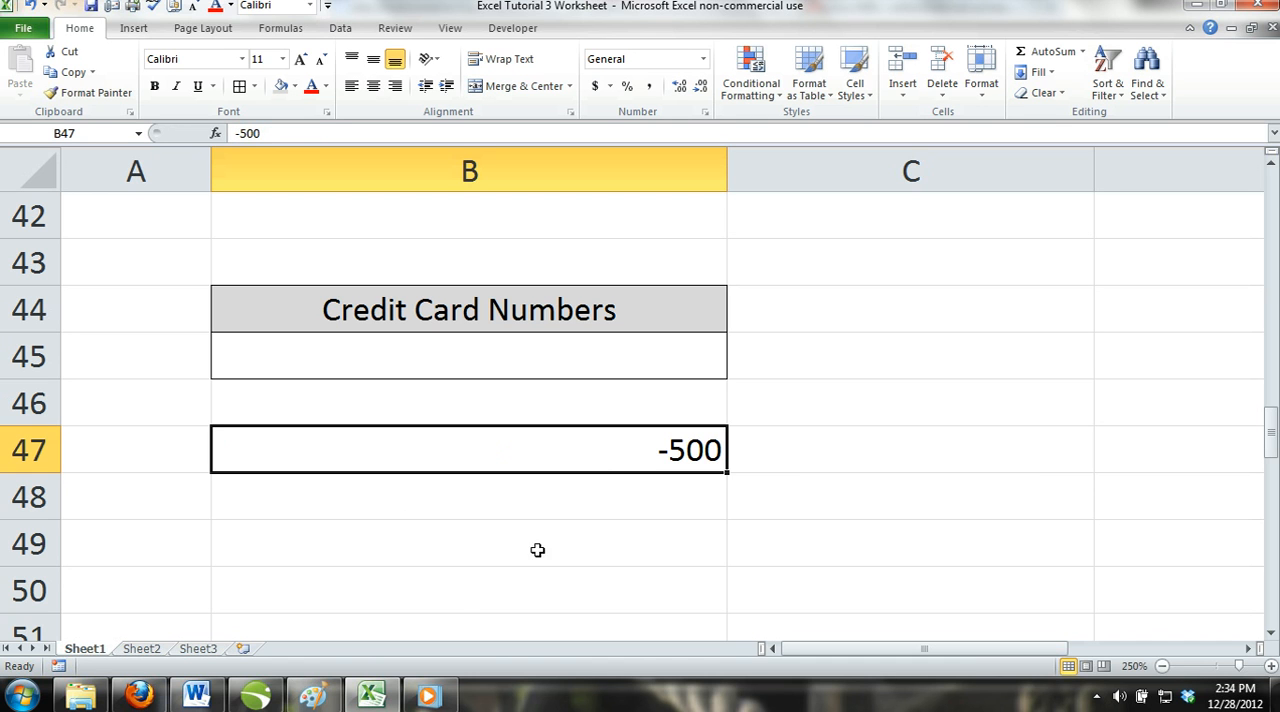
key("BackSpace")
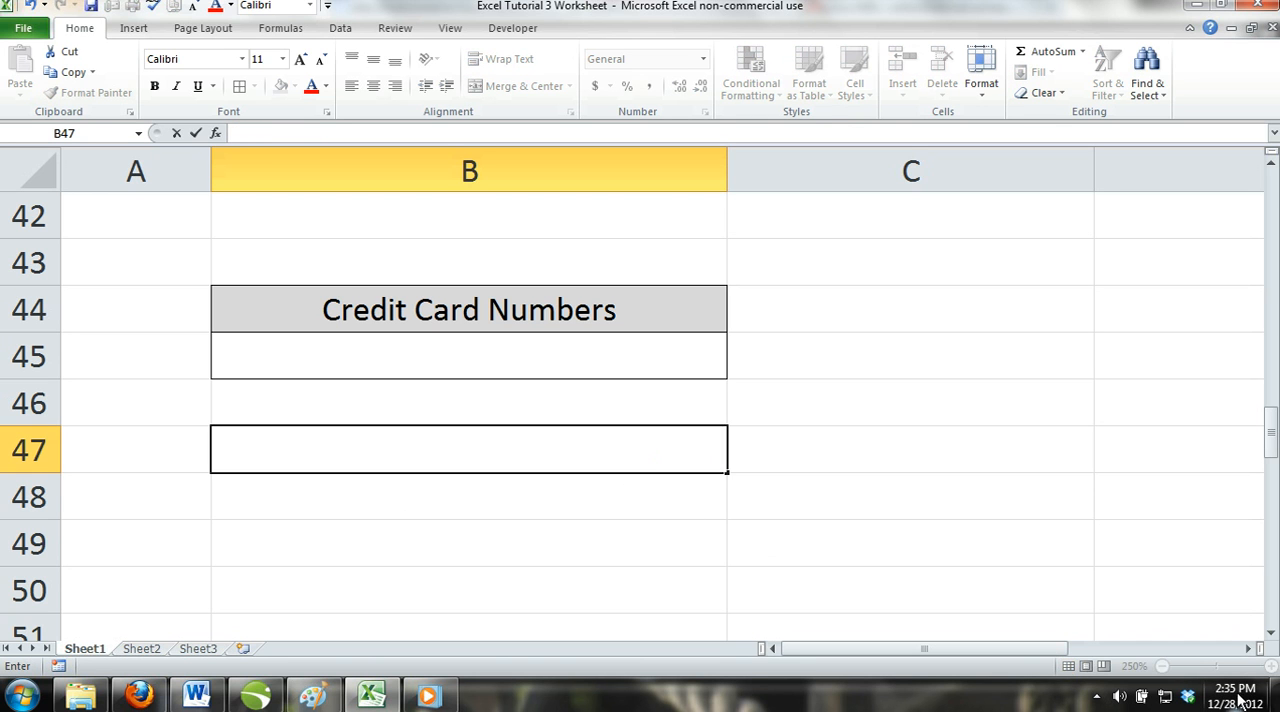
Autofit column C to the long word in C53 under the Long Words heading.
scroll(1237, 593, "down", 1)
scroll(1237, 593, "down", 1)
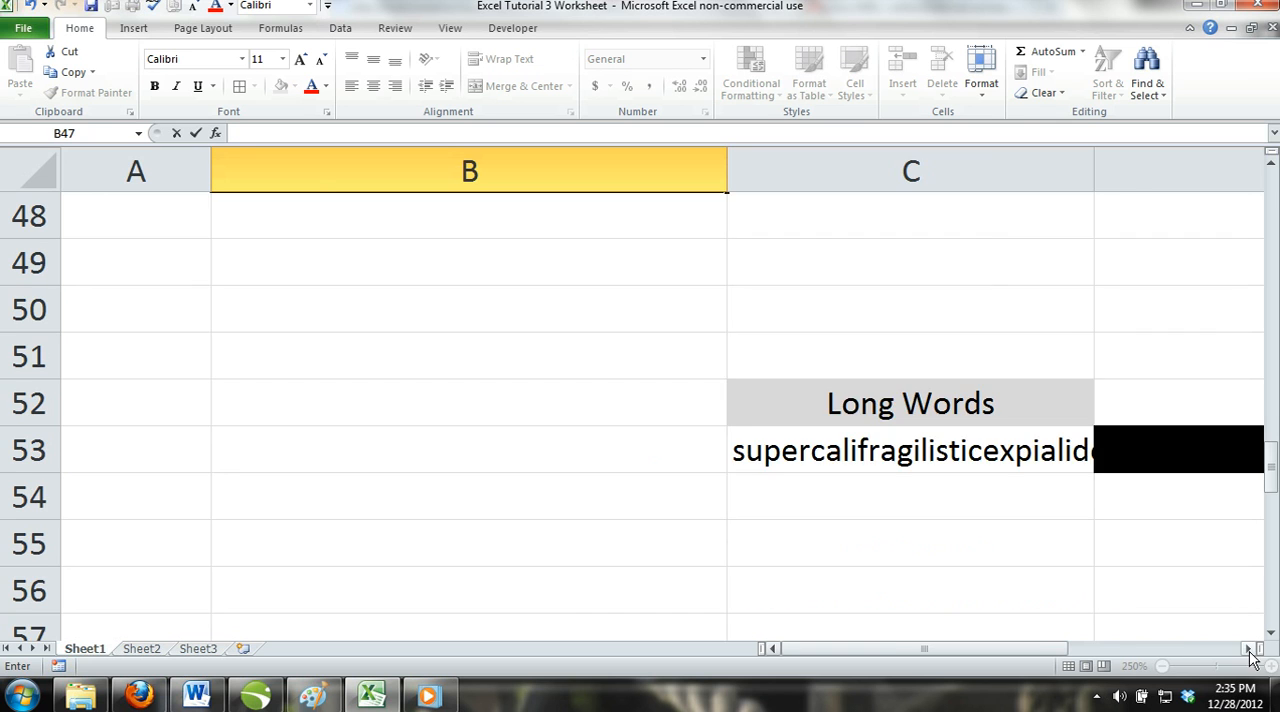
left_click(1248, 649)
left_click(1248, 649)
left_click_drag(974, 652, 933, 651)
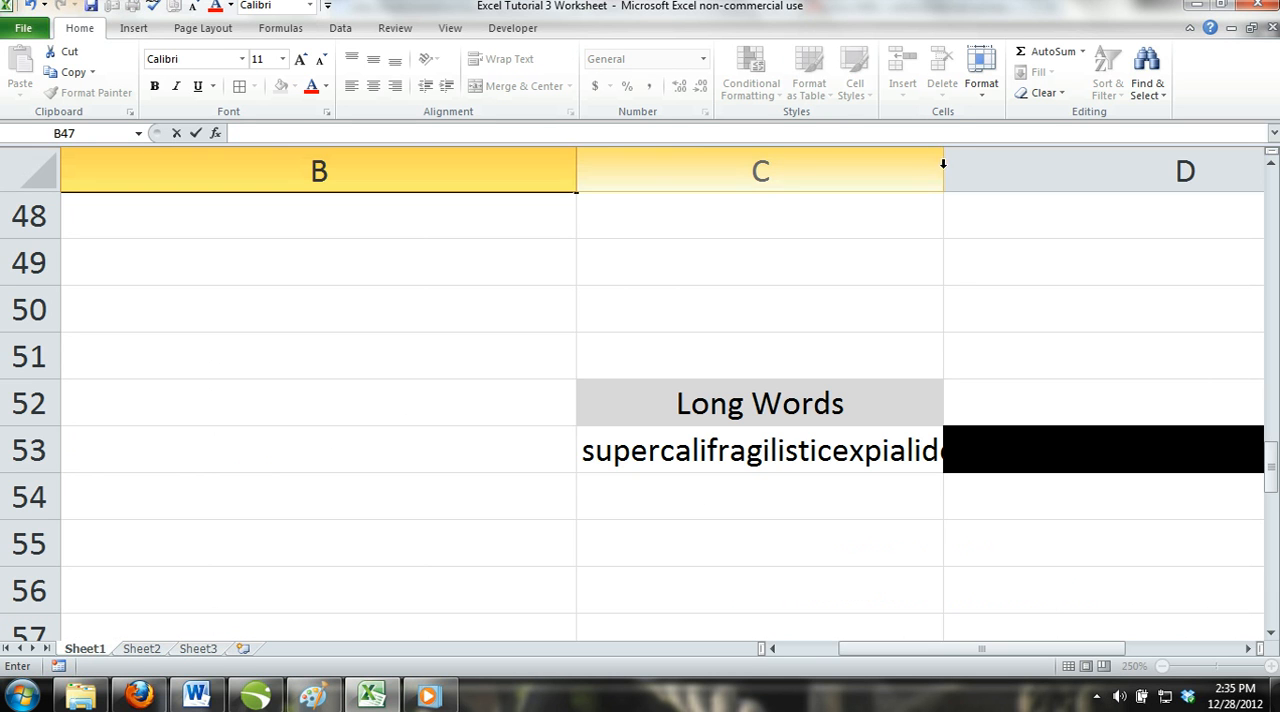
left_click(856, 446)
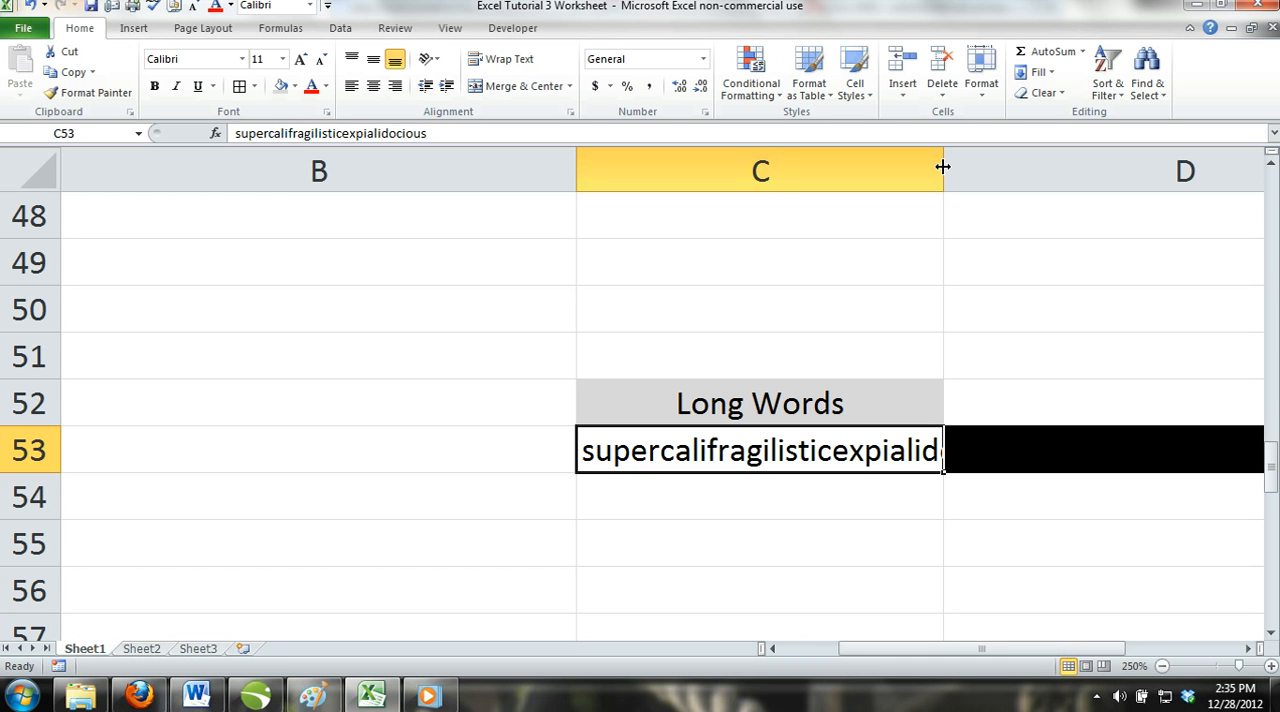
double_click(942, 167)
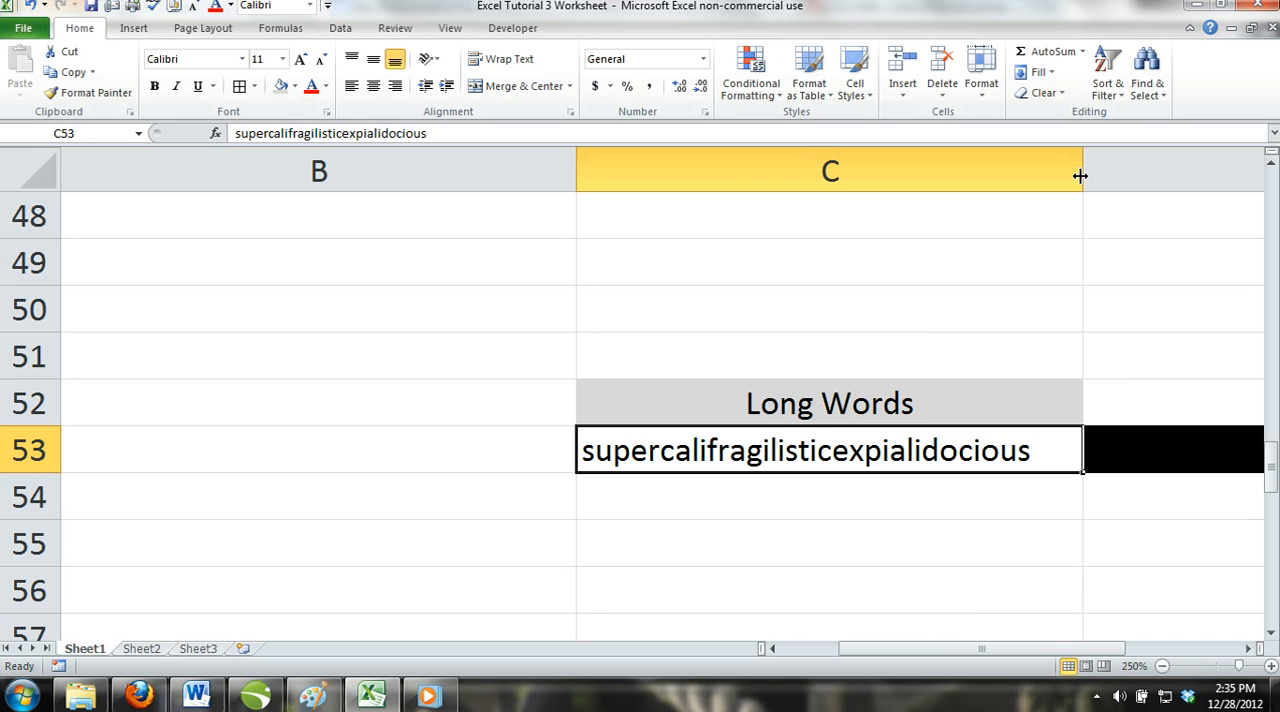
Narrow column C, reduce C53's font size to 8, and widen the column just enough to fit the whole word.
left_click_drag(1082, 174, 814, 337)
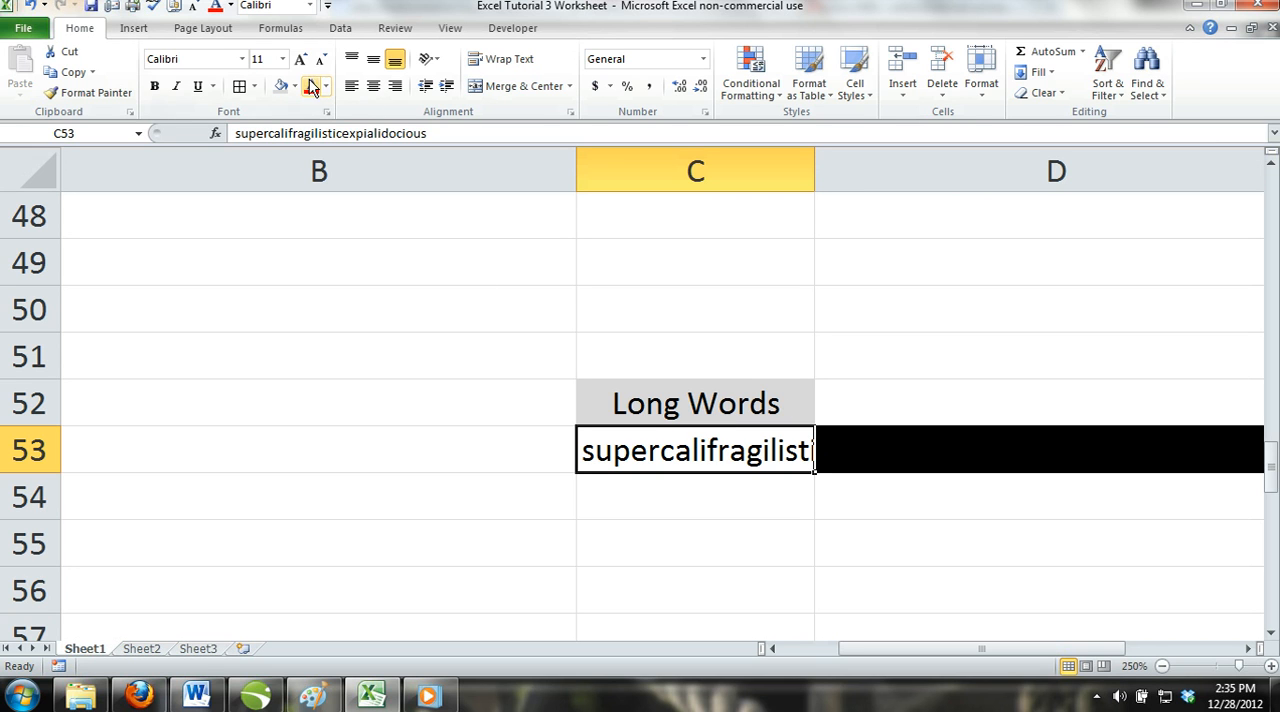
left_click(283, 59)
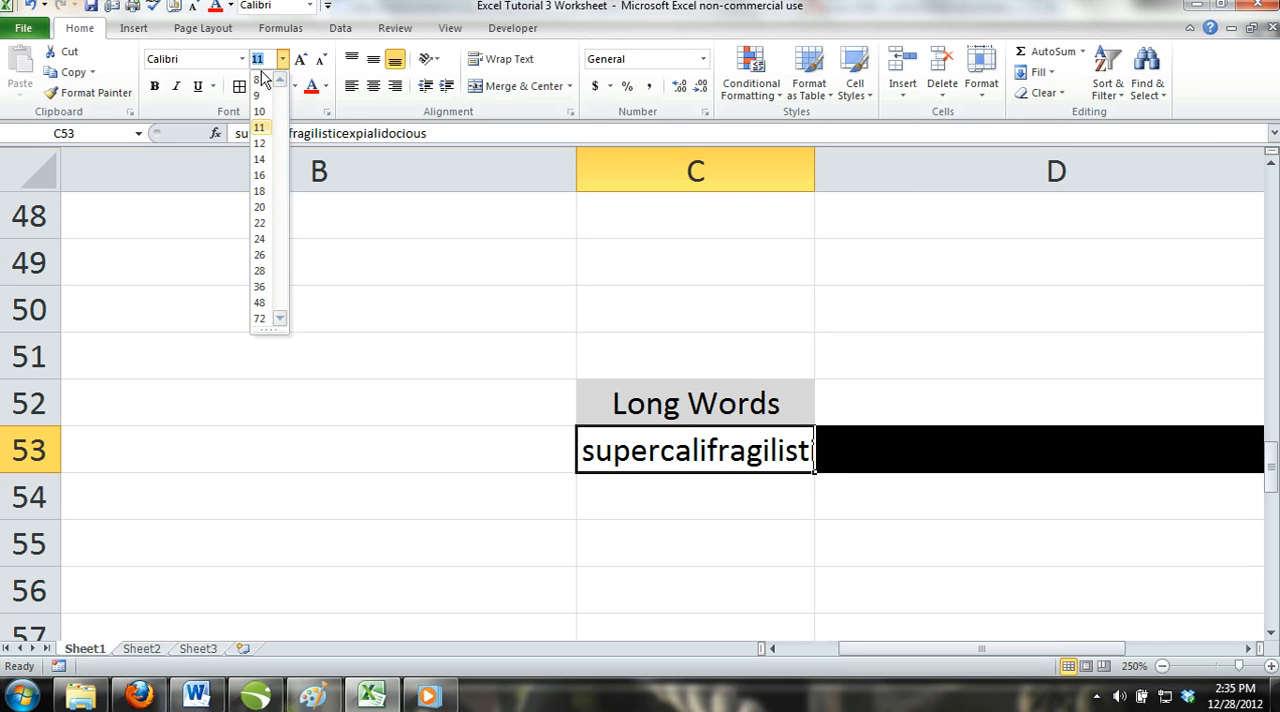
left_click(260, 81)
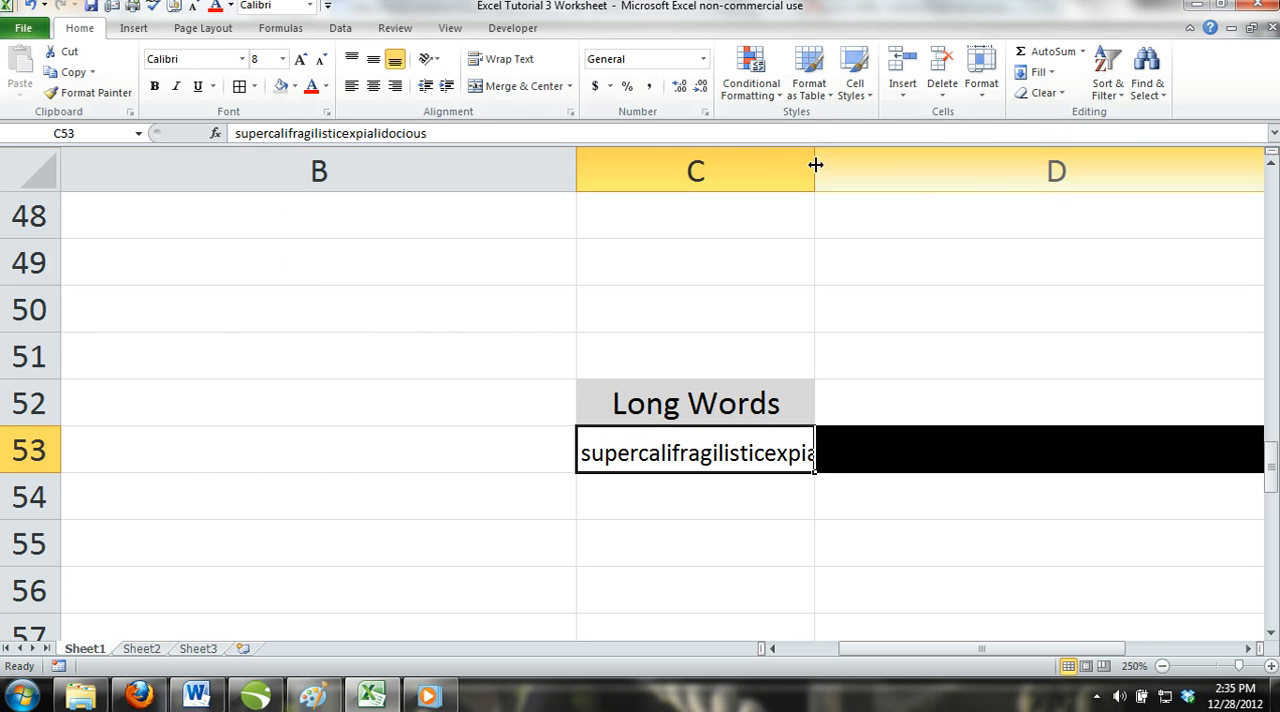
left_click_drag(814, 172, 929, 177)
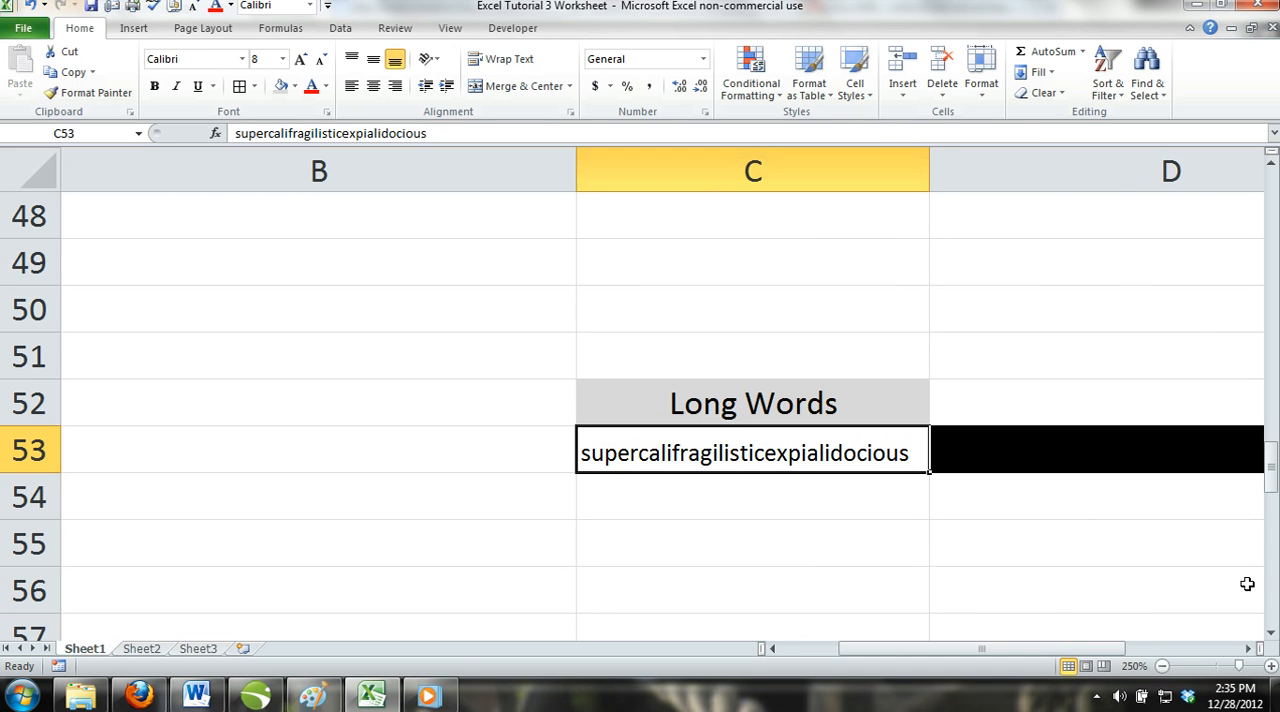
Combine C53 with the black-filled cells beside it in row 53 using Merge Across.
left_click(1248, 648)
left_click_drag(921, 647, 892, 650)
scroll(849, 536, "down", 1)
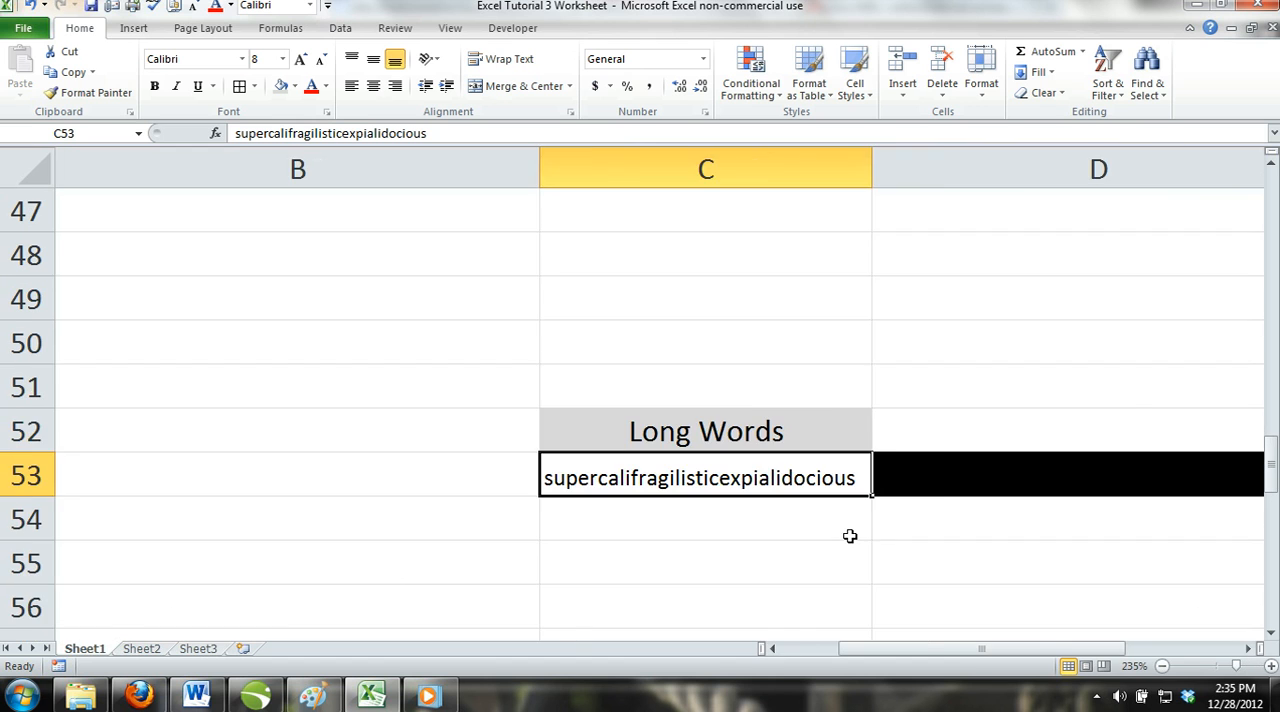
scroll(849, 536, "down", 1)
left_click_drag(829, 466, 1064, 458)
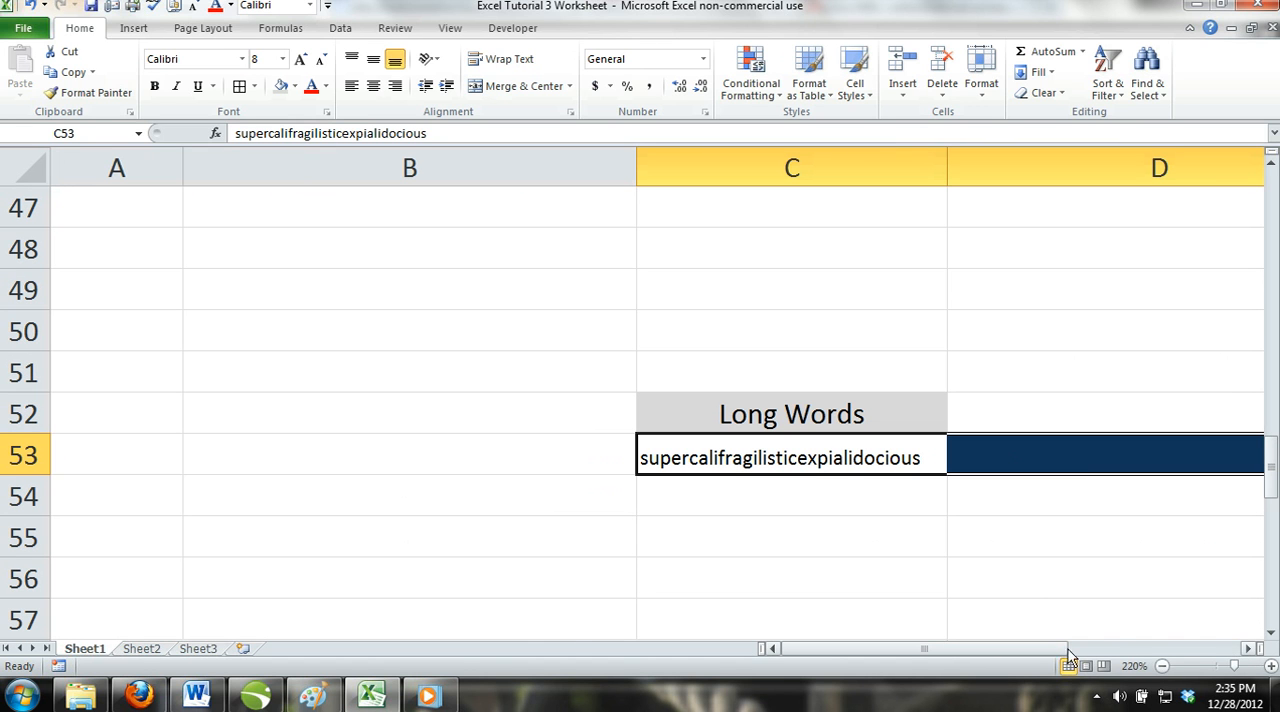
left_click_drag(1053, 651, 1053, 652)
left_click(570, 87)
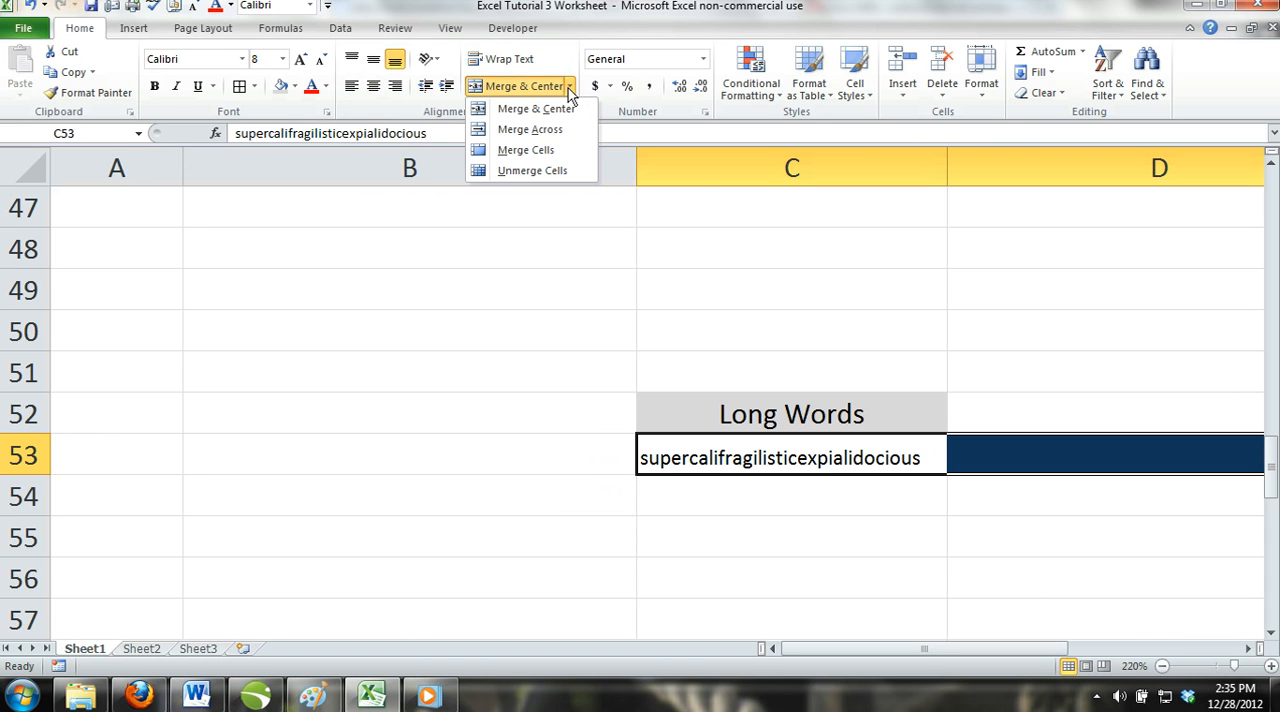
left_click(563, 131)
left_click(872, 528)
left_click(828, 453)
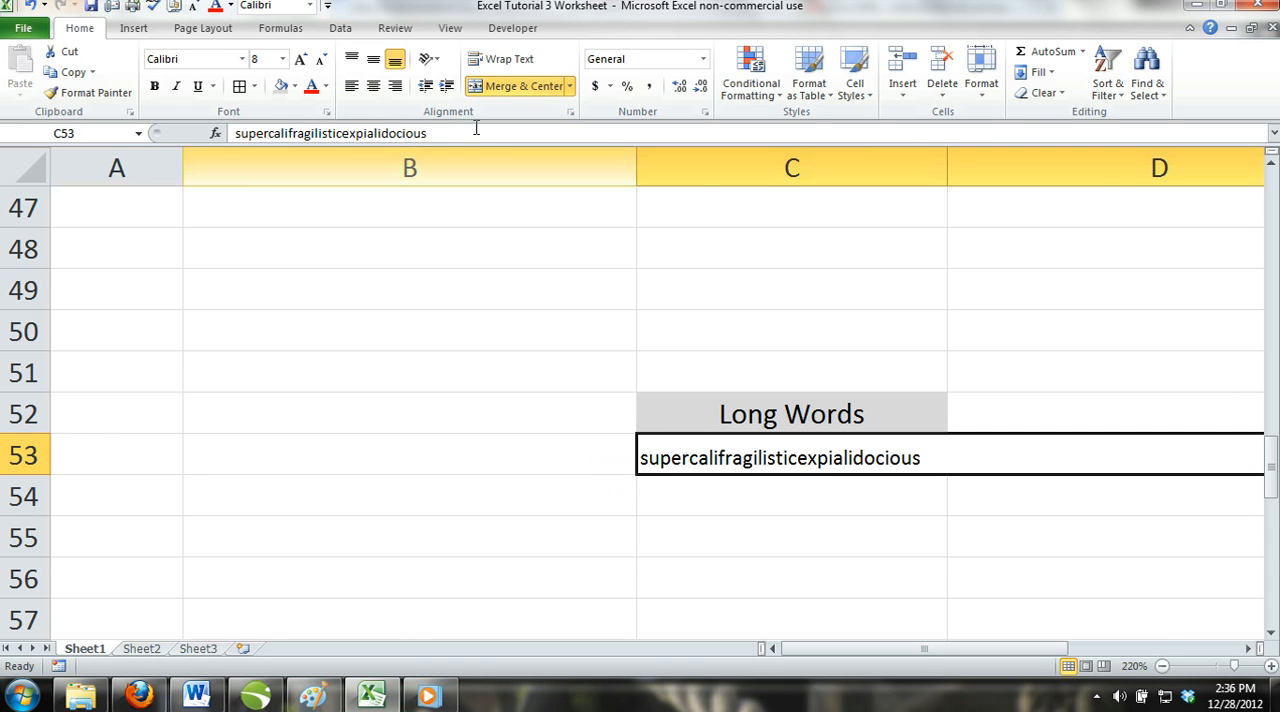
Set the font size of the long word in C53 to 12 and unmerge the cell.
left_click(283, 59)
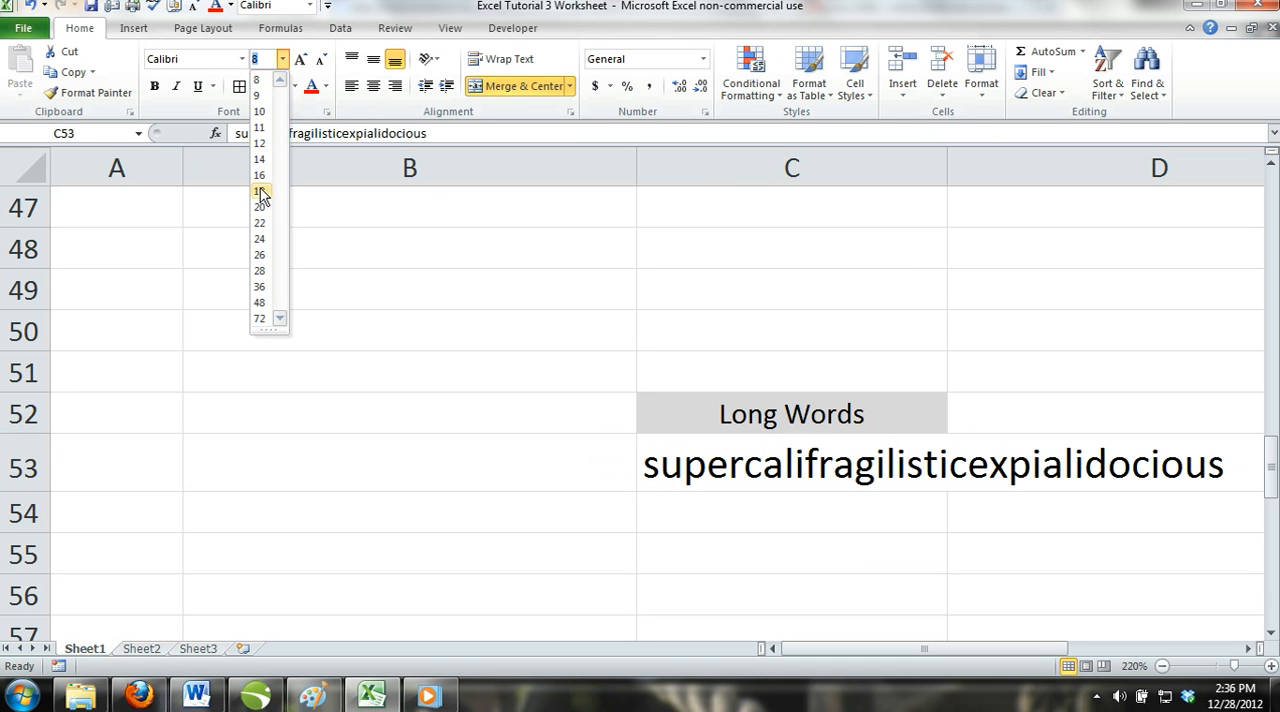
left_click(259, 127)
left_click(551, 477)
left_click(779, 456)
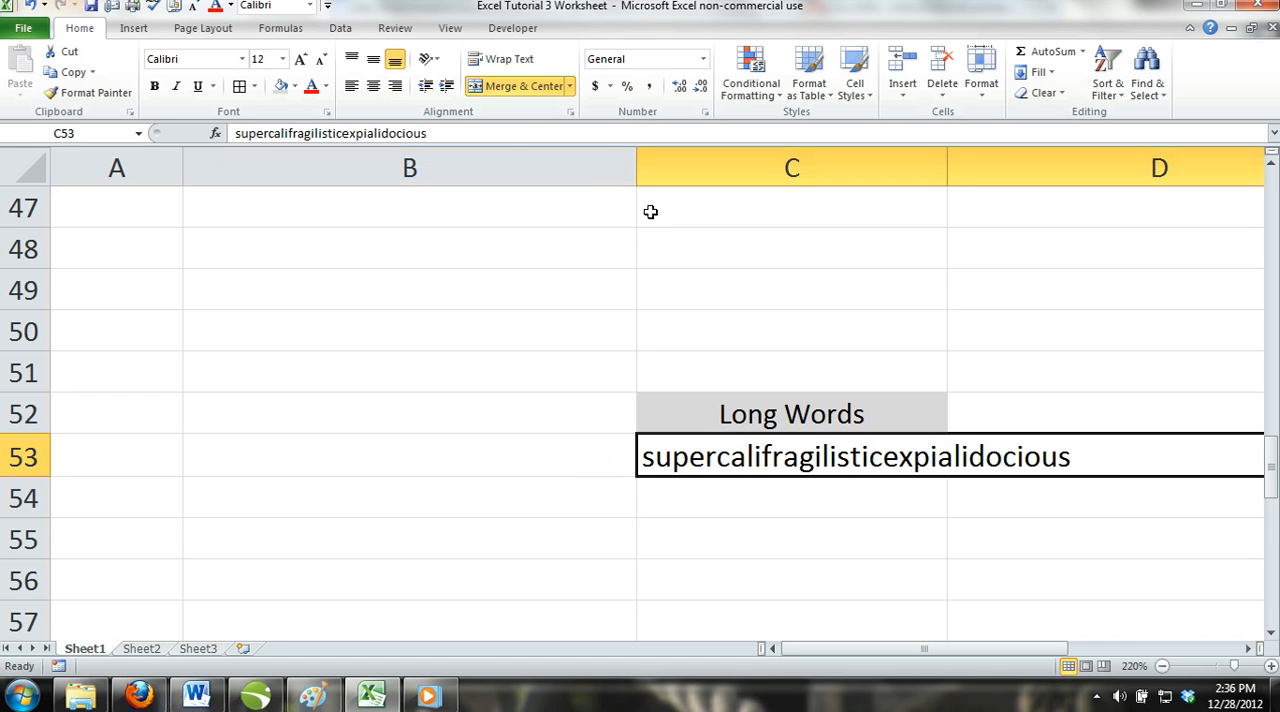
left_click(522, 86)
left_click(590, 413)
left_click(790, 466)
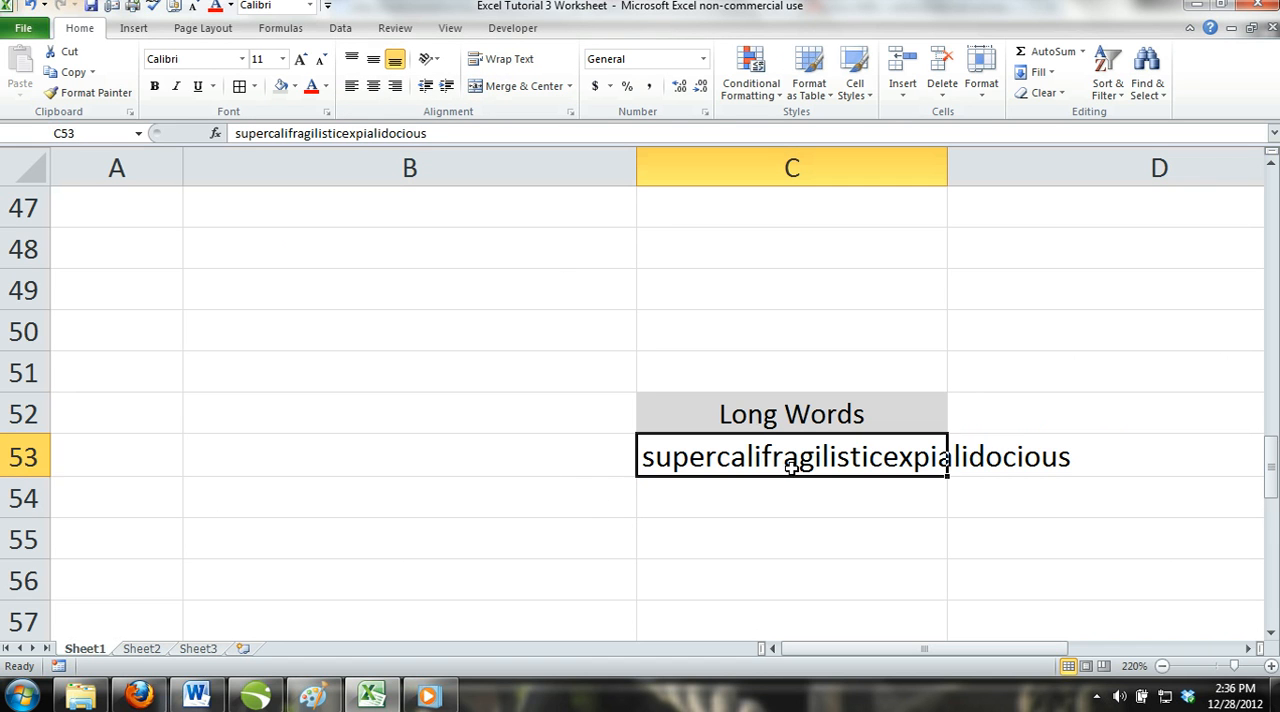
Try Wrap Text on the long word in C53 and turn the wrapping off again.
left_click(515, 62)
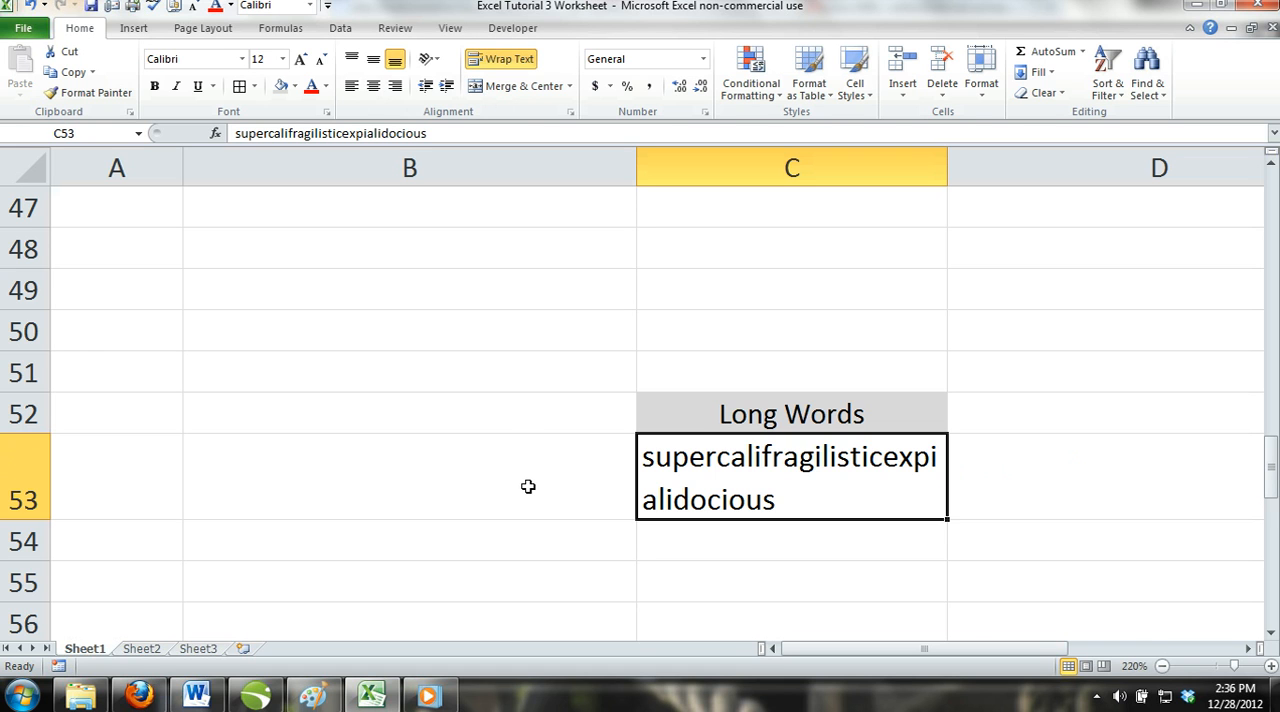
left_click(514, 60)
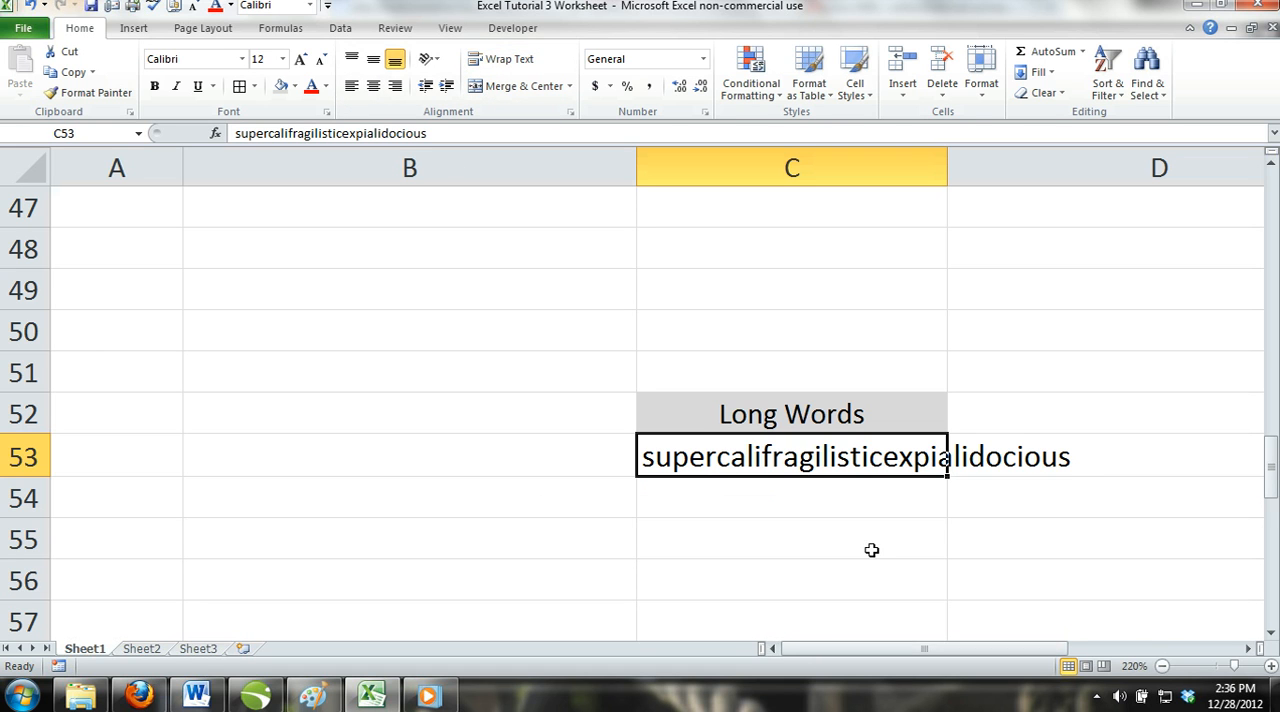
Expand the formula bar to examine the full paragraphs stored in row 59, and shrink it back to one line.
scroll(870, 555, "down", 1)
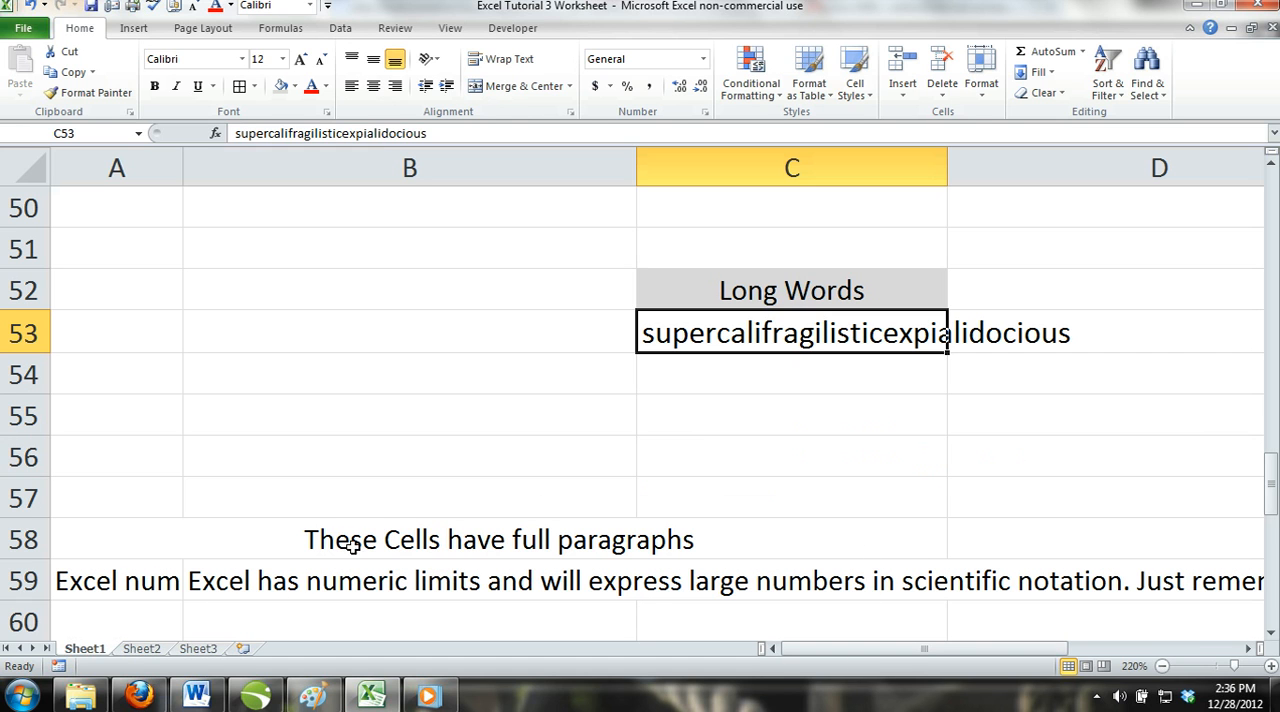
left_click(116, 585)
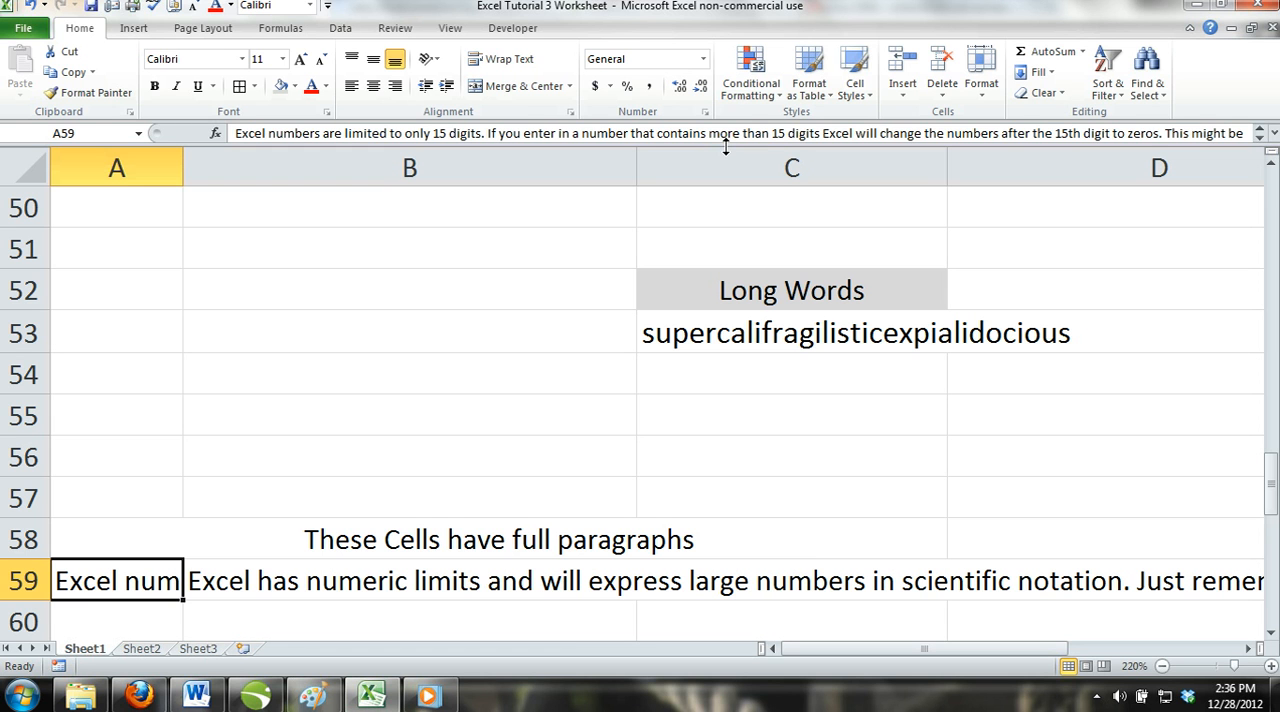
left_click_drag(726, 147, 741, 124)
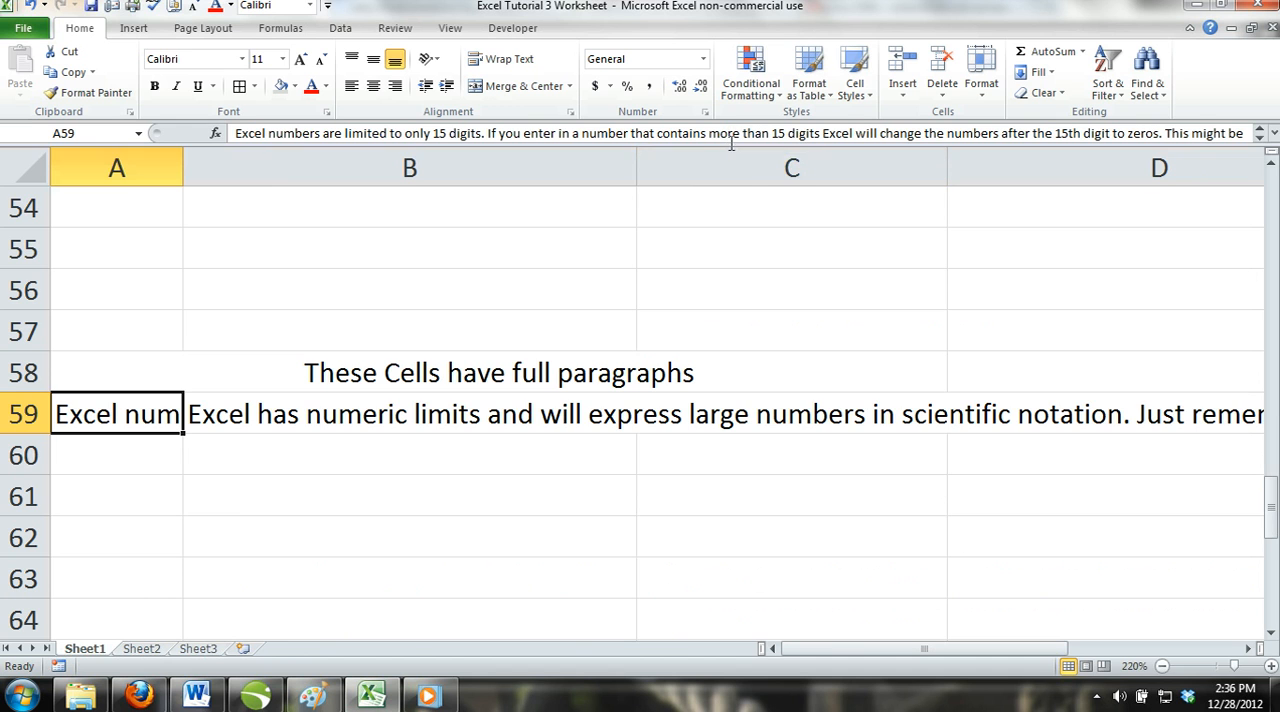
double_click(729, 147)
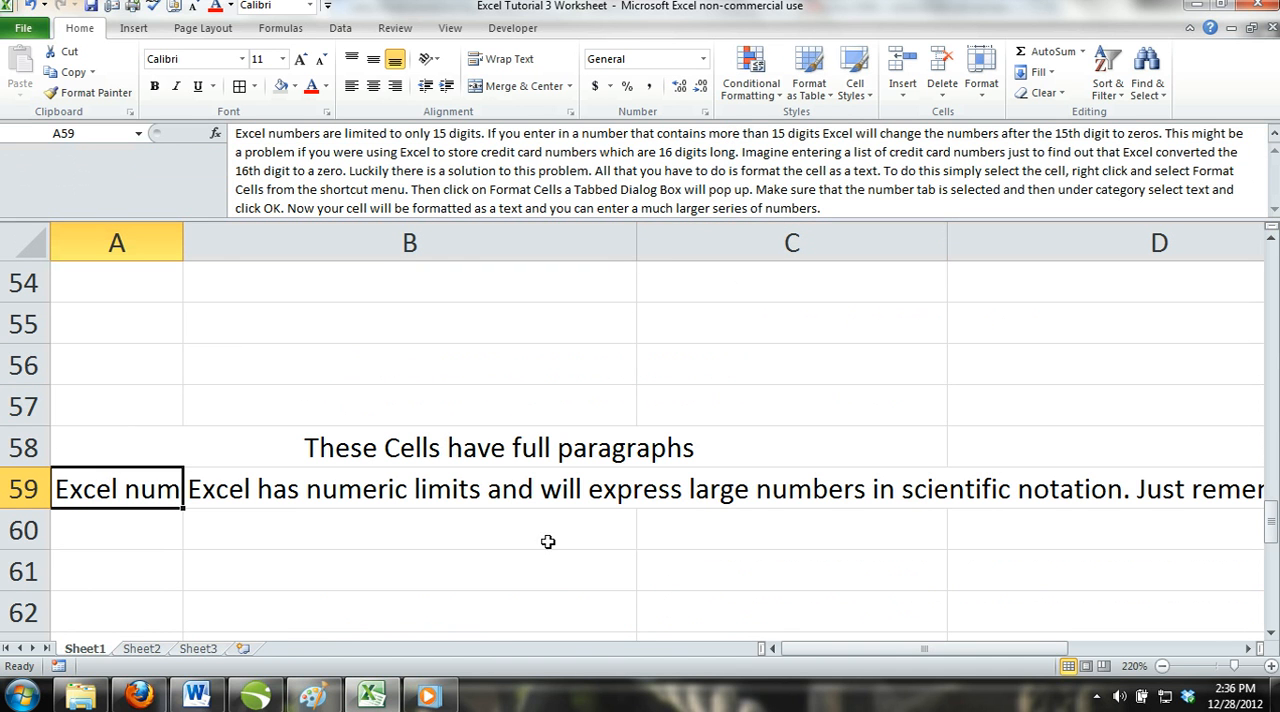
left_click(504, 497)
left_click(744, 497)
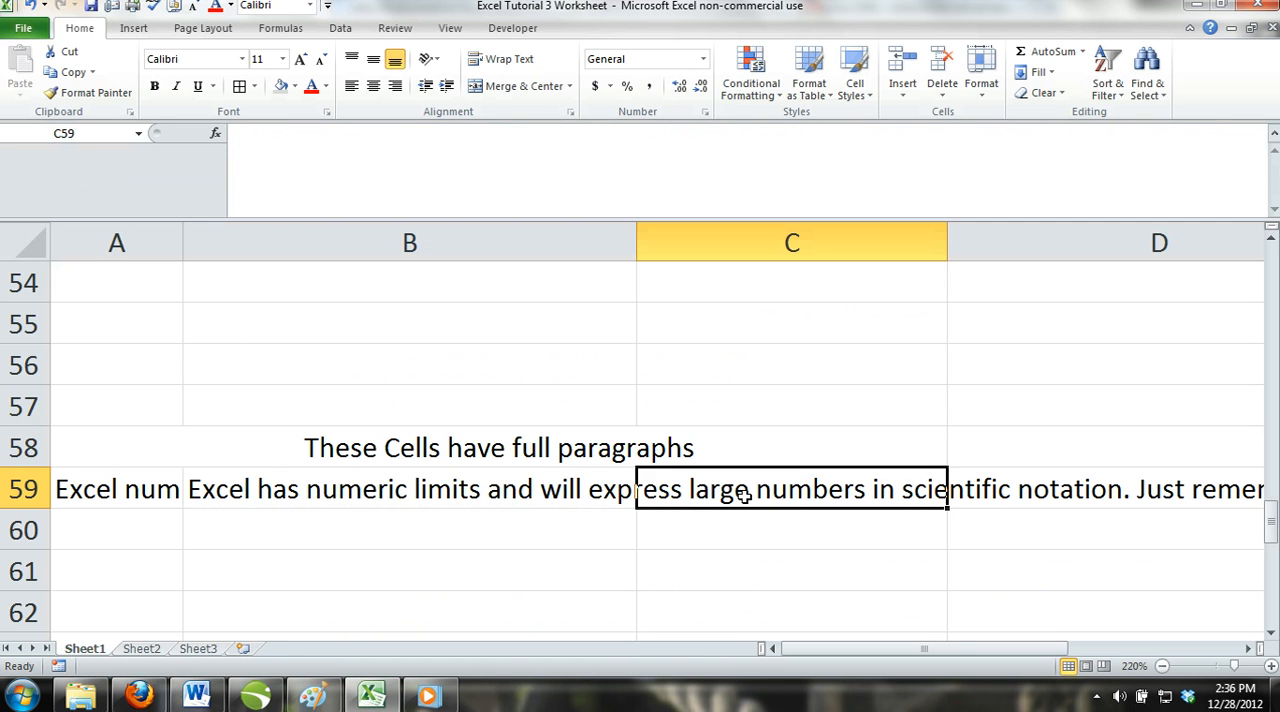
left_click(333, 497)
left_click(142, 504)
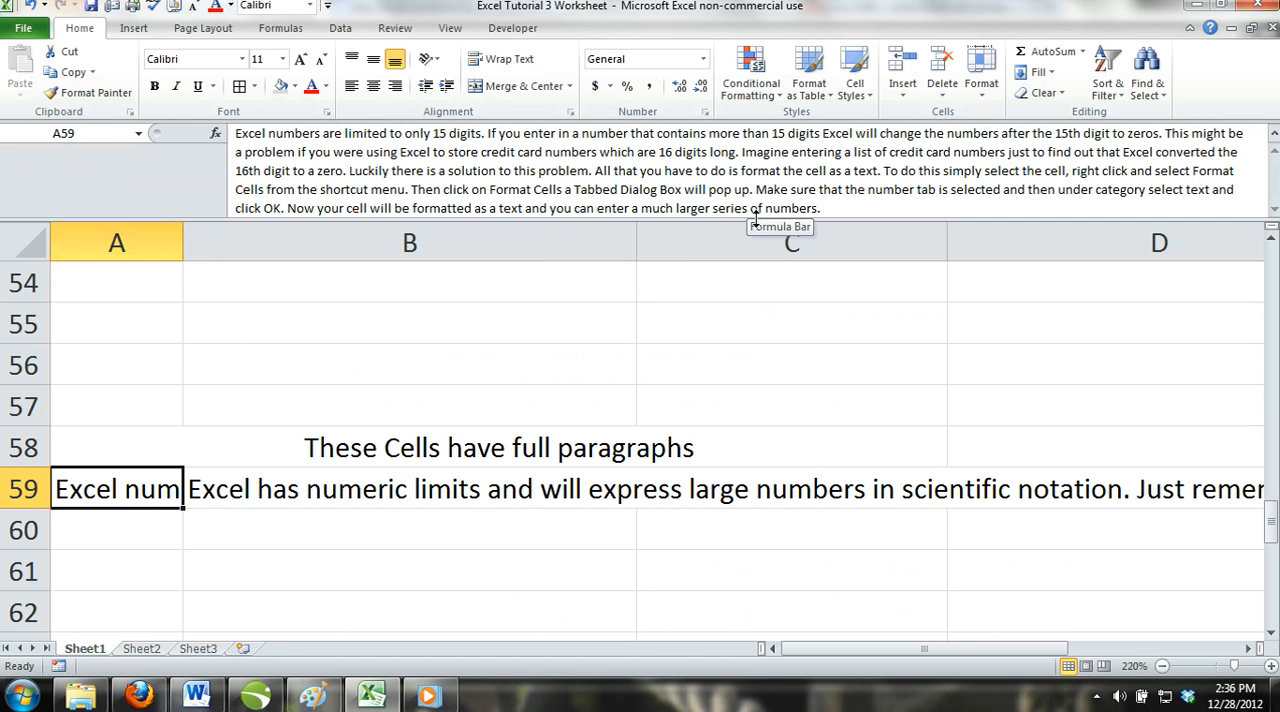
left_click_drag(752, 220, 740, 104)
Switch the number format of the date in merged cell B67 to General and on to Long Date.
scroll(449, 431, "down", 1)
scroll(449, 431, "down", 2)
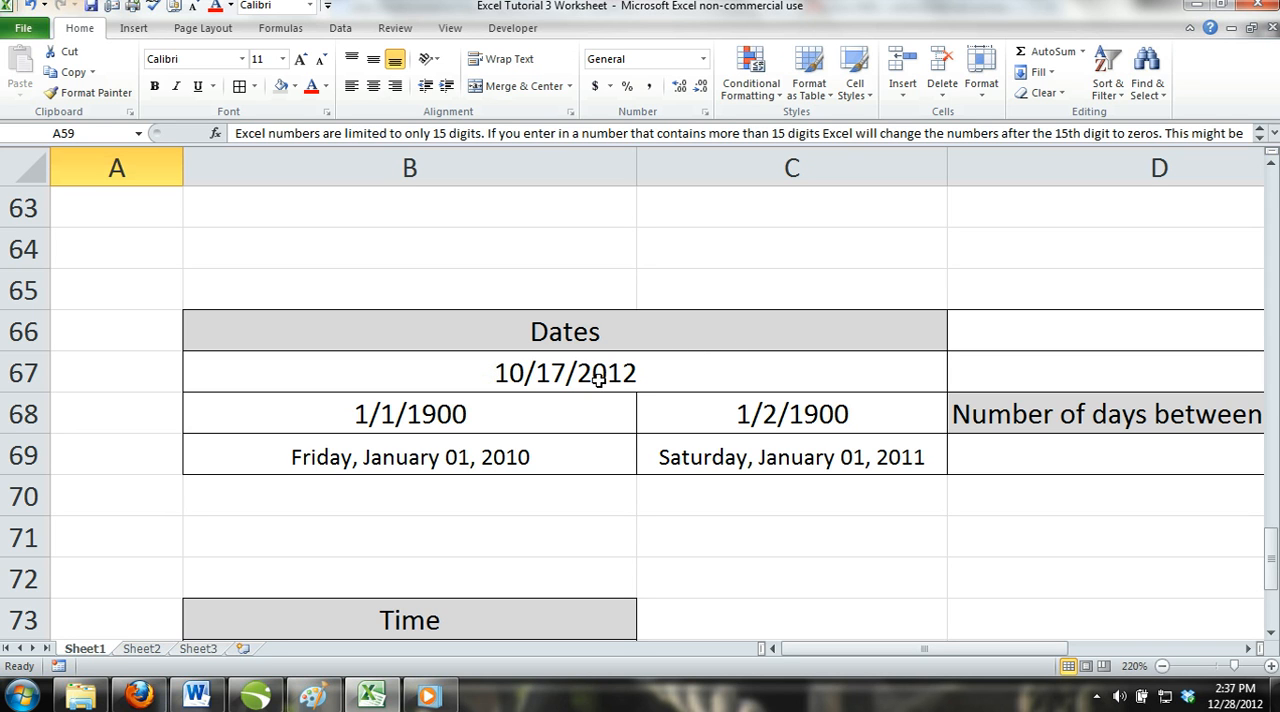
left_click(541, 376)
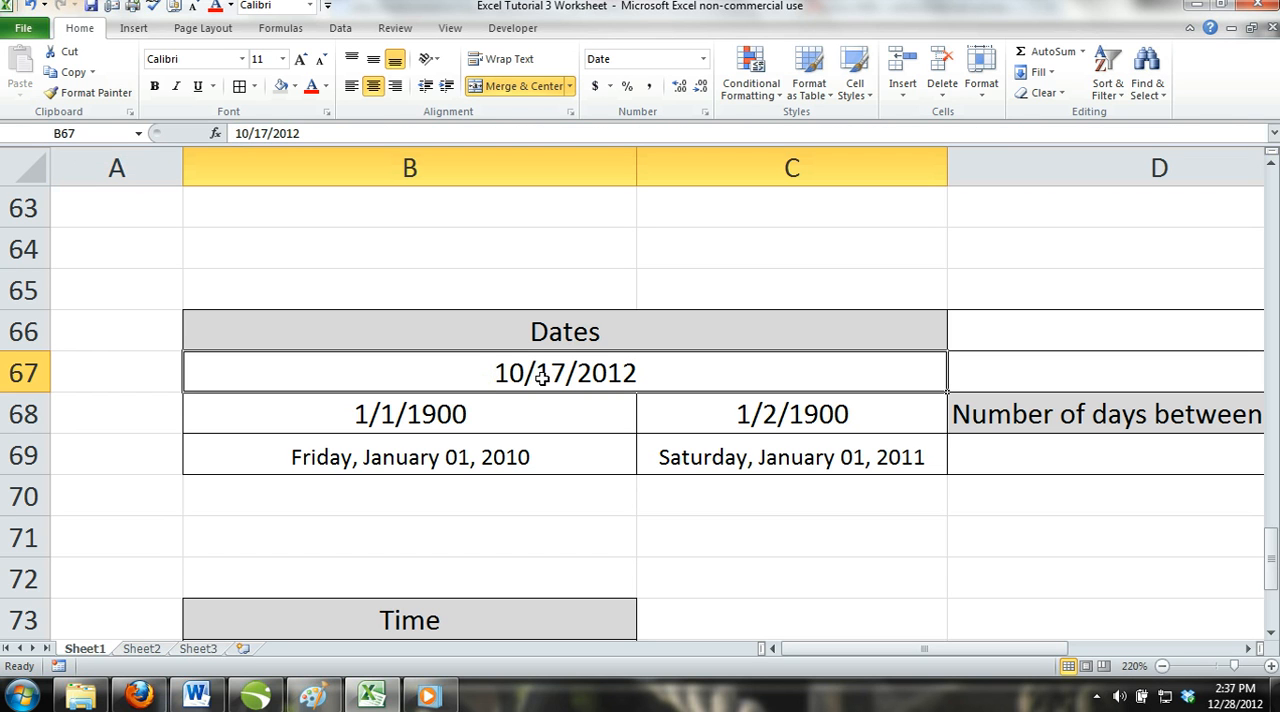
left_click(704, 60)
left_click(672, 88)
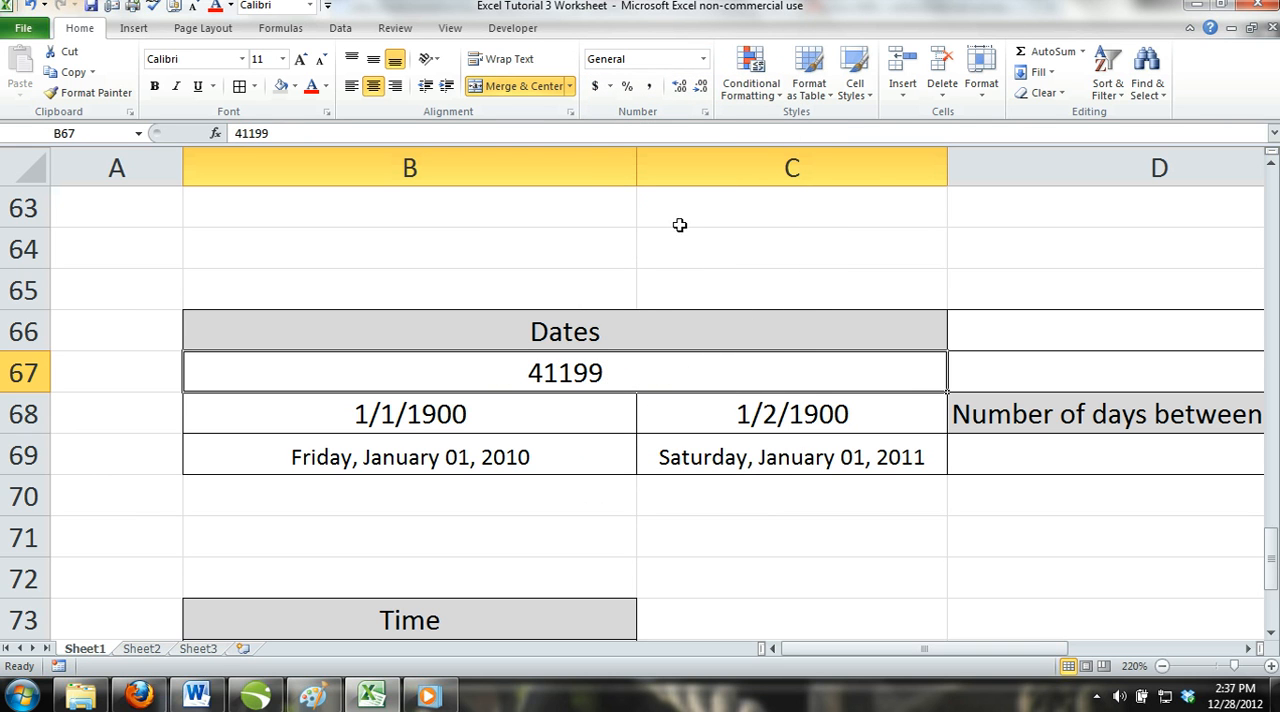
left_click(704, 59)
left_click(688, 292)
Apply the General number format to the two dates in B68:C68.
left_click(411, 424)
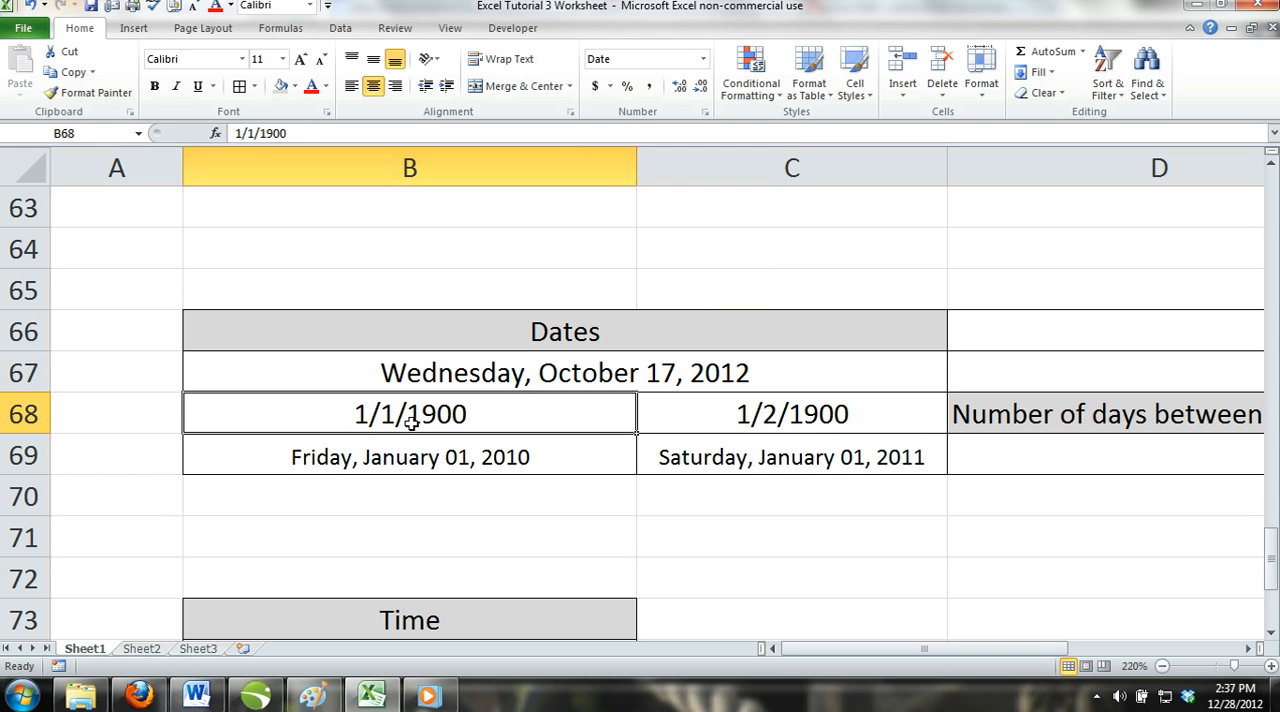
left_click(703, 59)
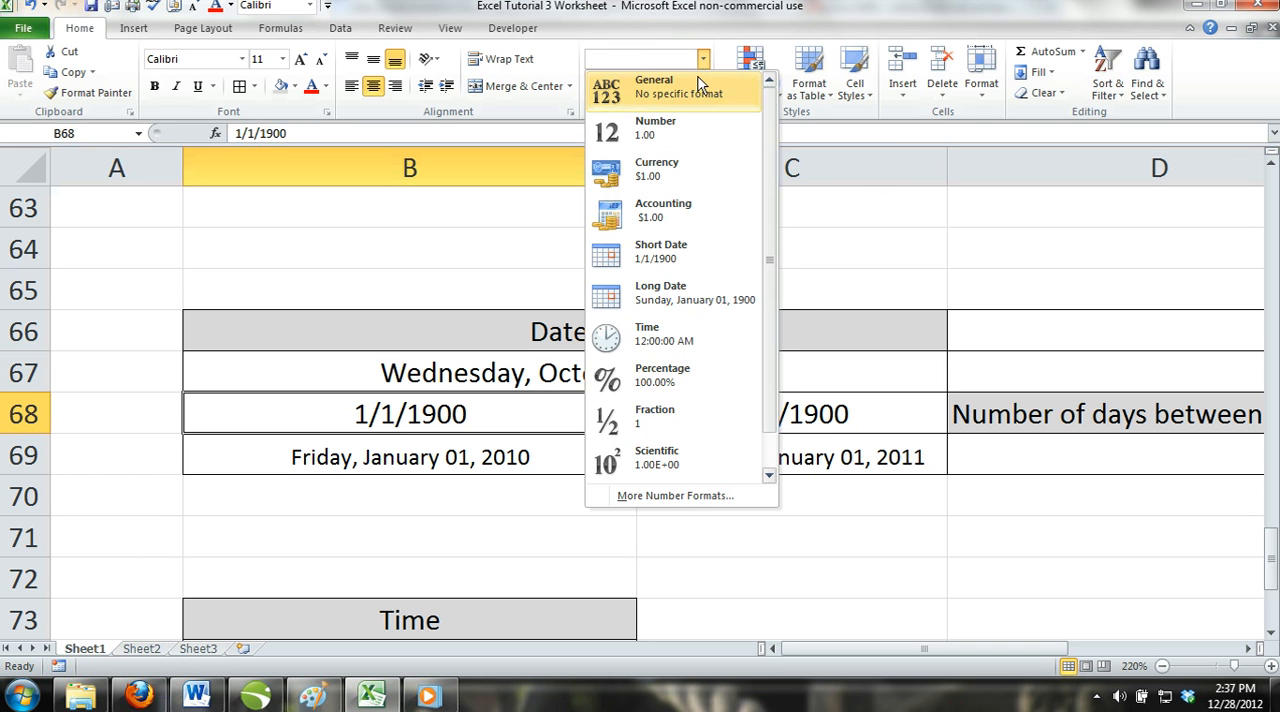
left_click(420, 425)
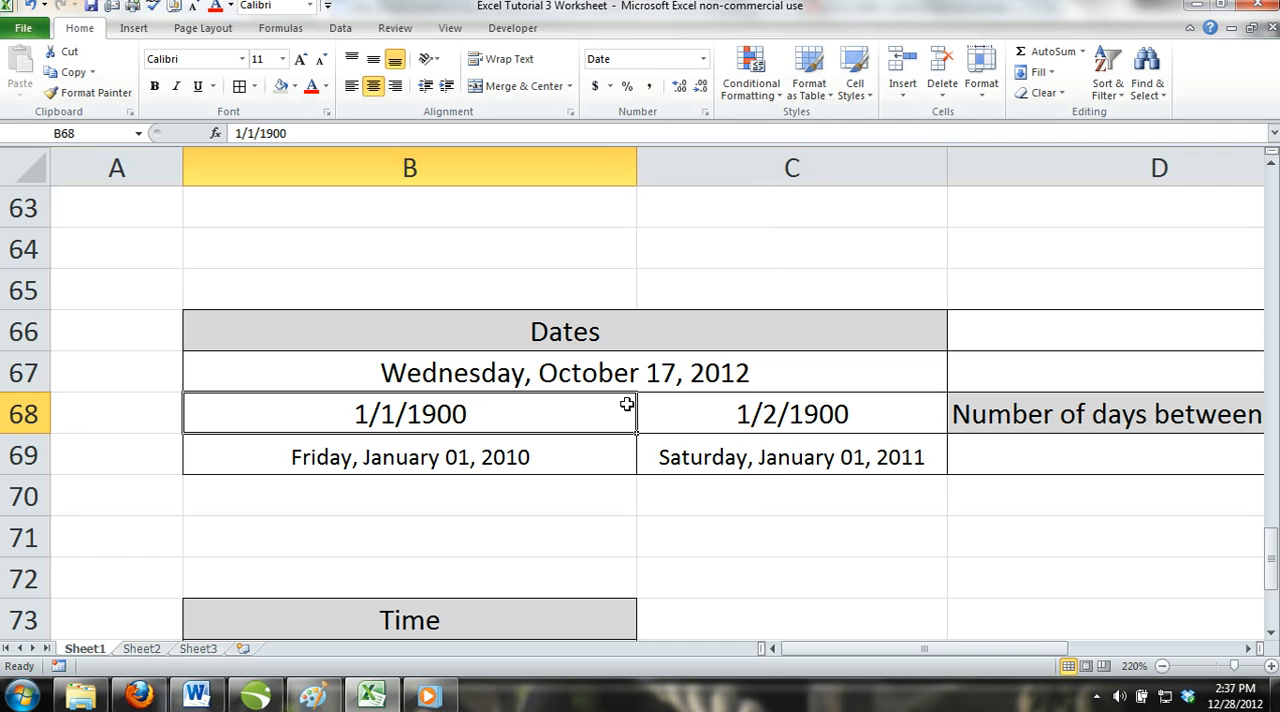
left_click_drag(563, 403, 671, 402)
left_click(703, 59)
left_click(692, 92)
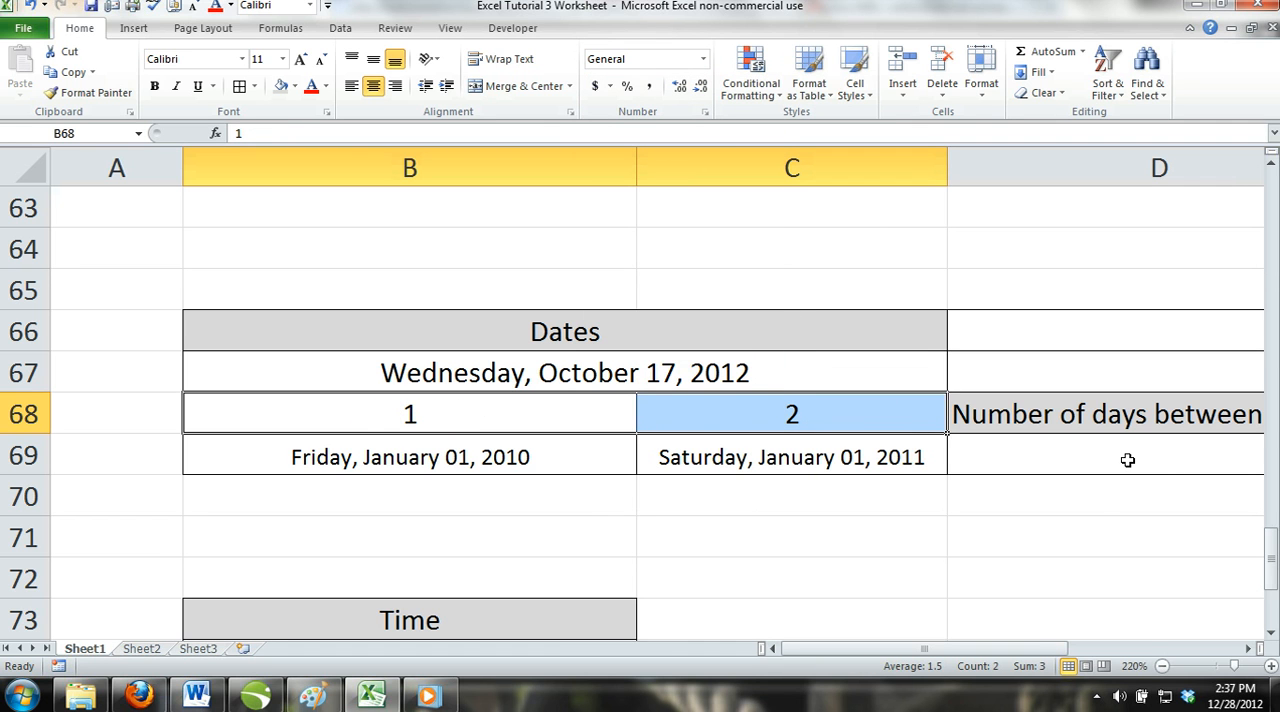
Calculate the number of days between the two dates in row 69 by entering =C69-B69 in D69.
left_click(1249, 648)
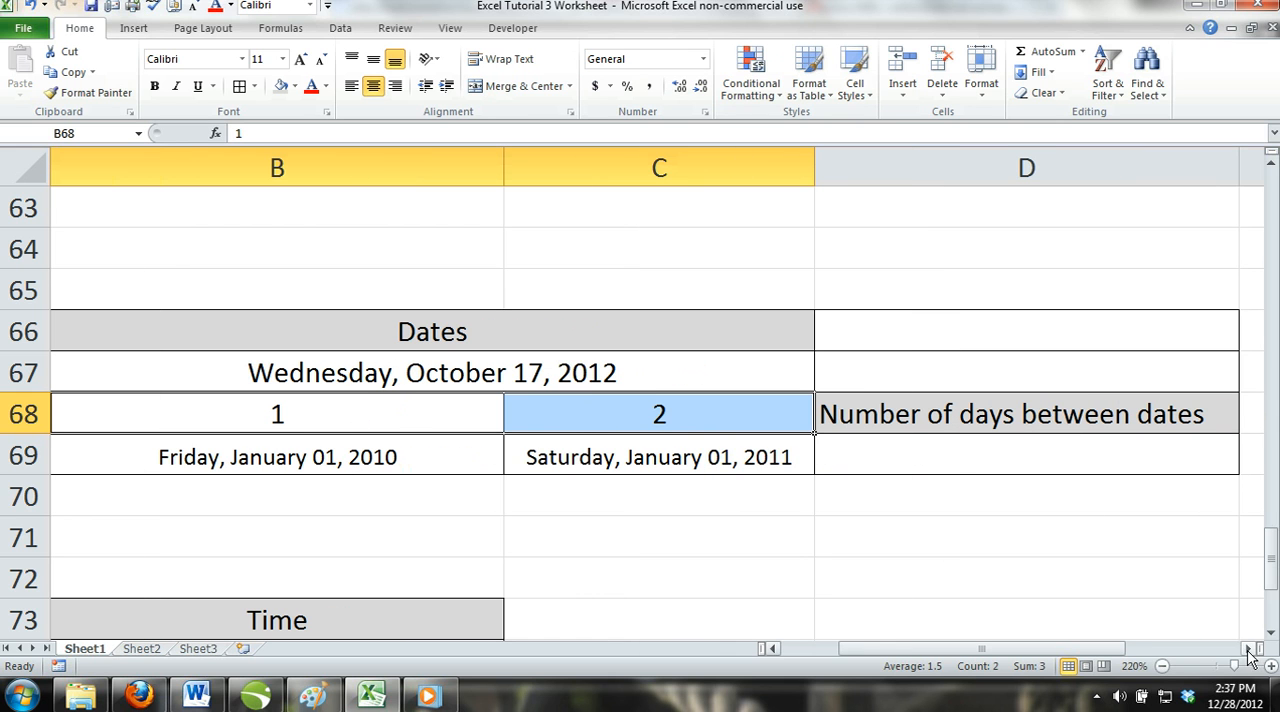
left_click_drag(366, 457, 600, 466)
left_click(628, 518)
left_click(960, 456)
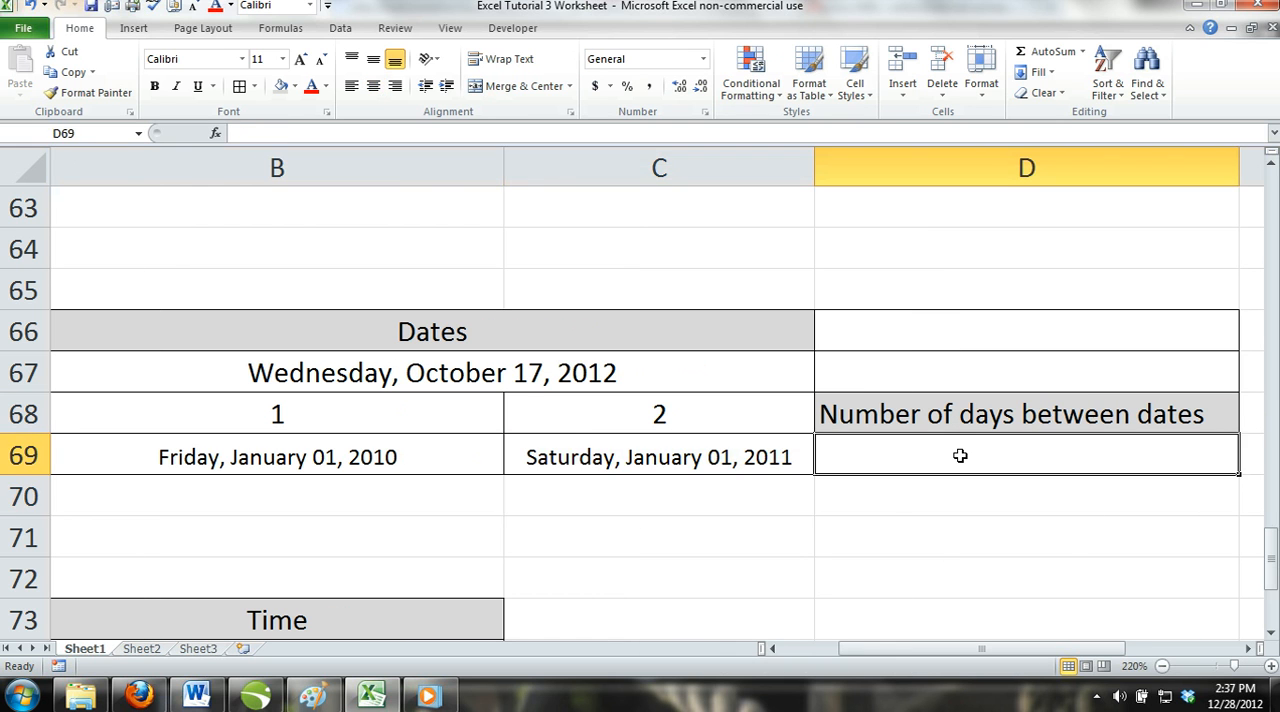
type("=")
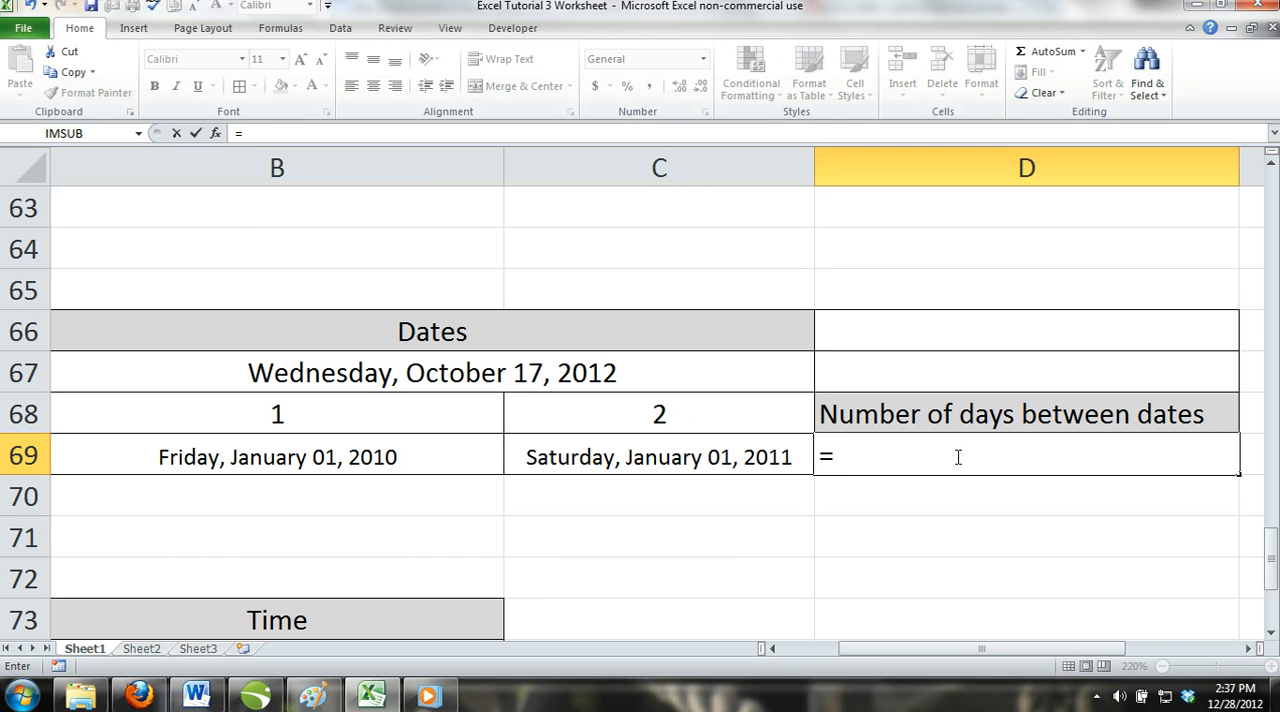
left_click(731, 457)
type("-")
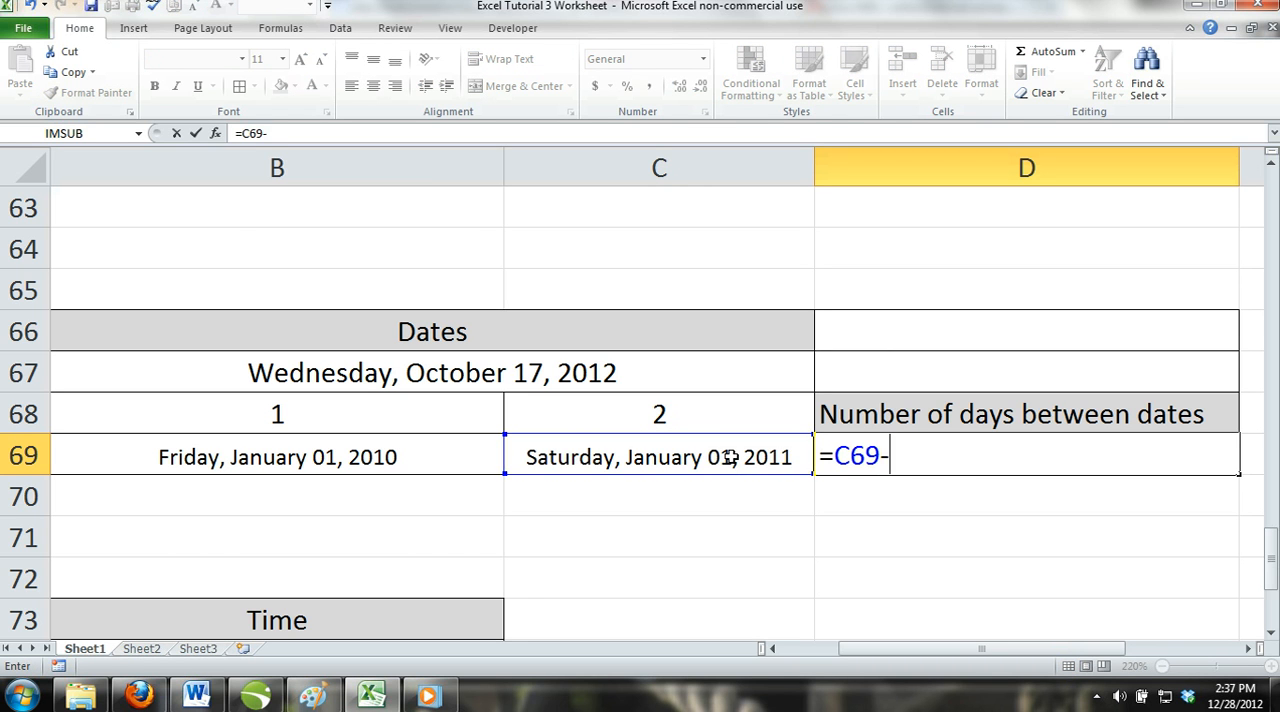
left_click(385, 460)
key("Return")
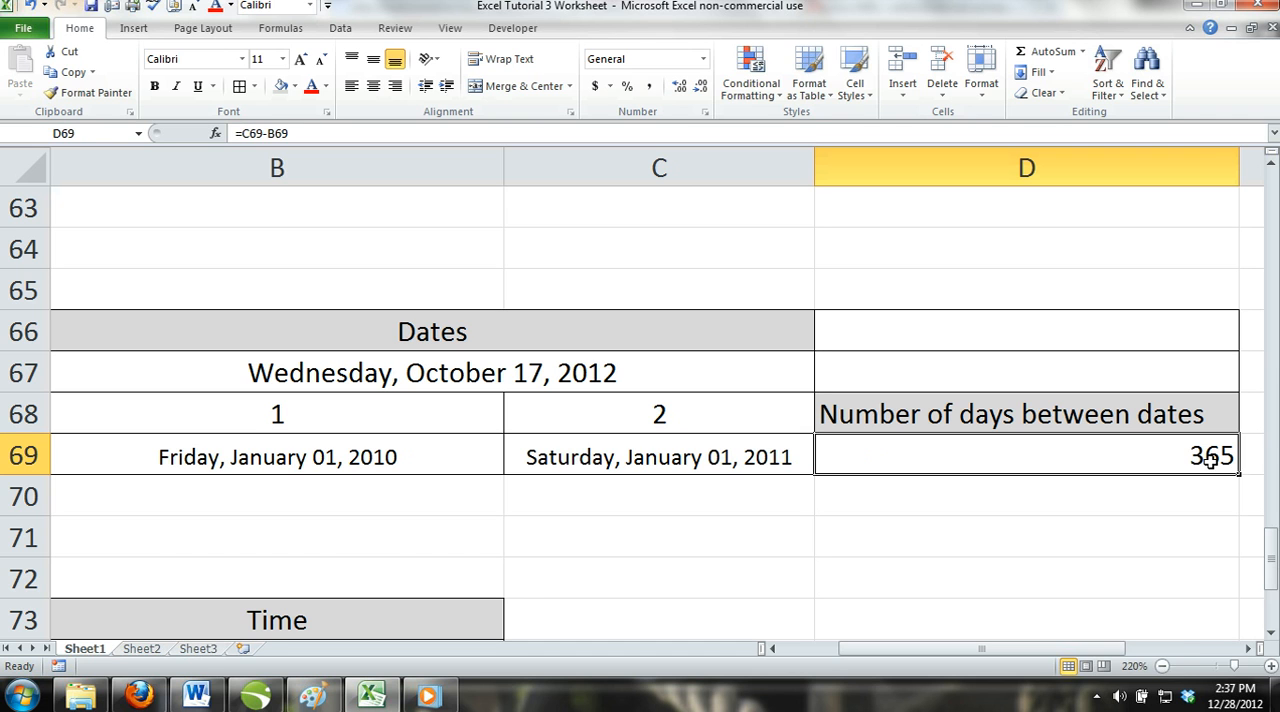
Replace the formula in D69 with the reversed date subtraction =B69-C69, and clear the cell's contents.
type("=")
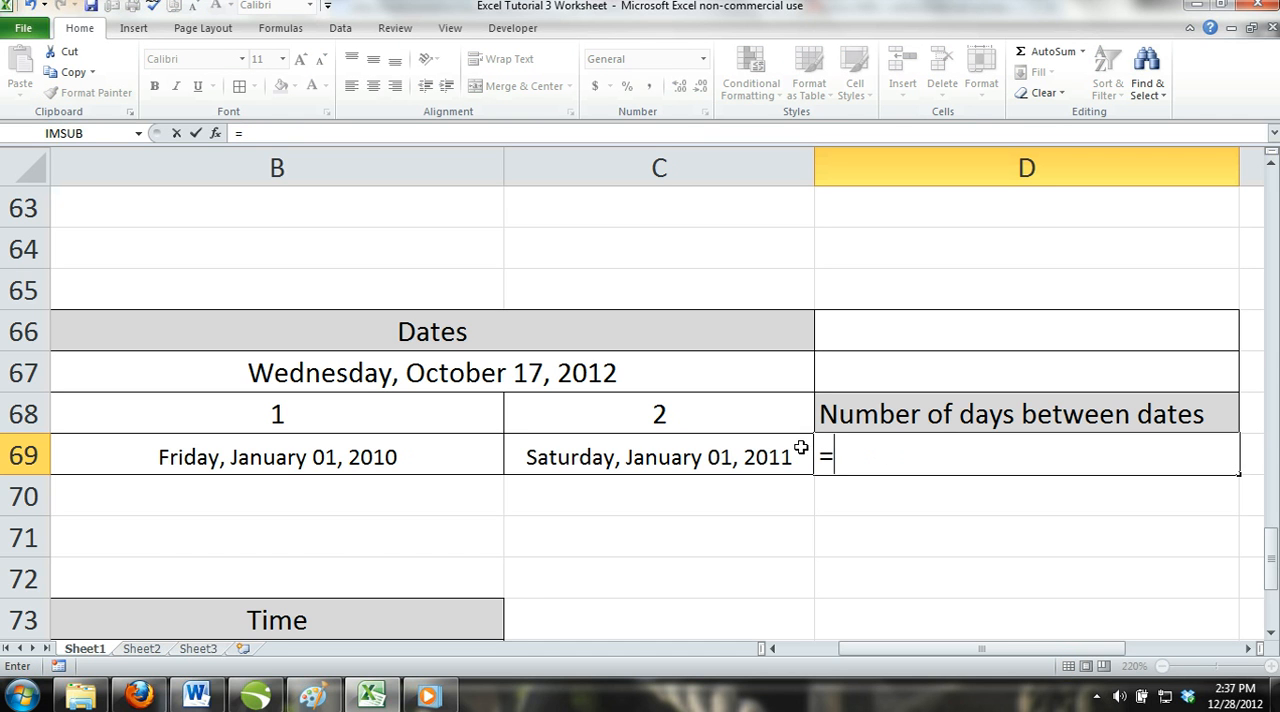
left_click(326, 459)
type("-")
left_click(580, 455)
key("Return")
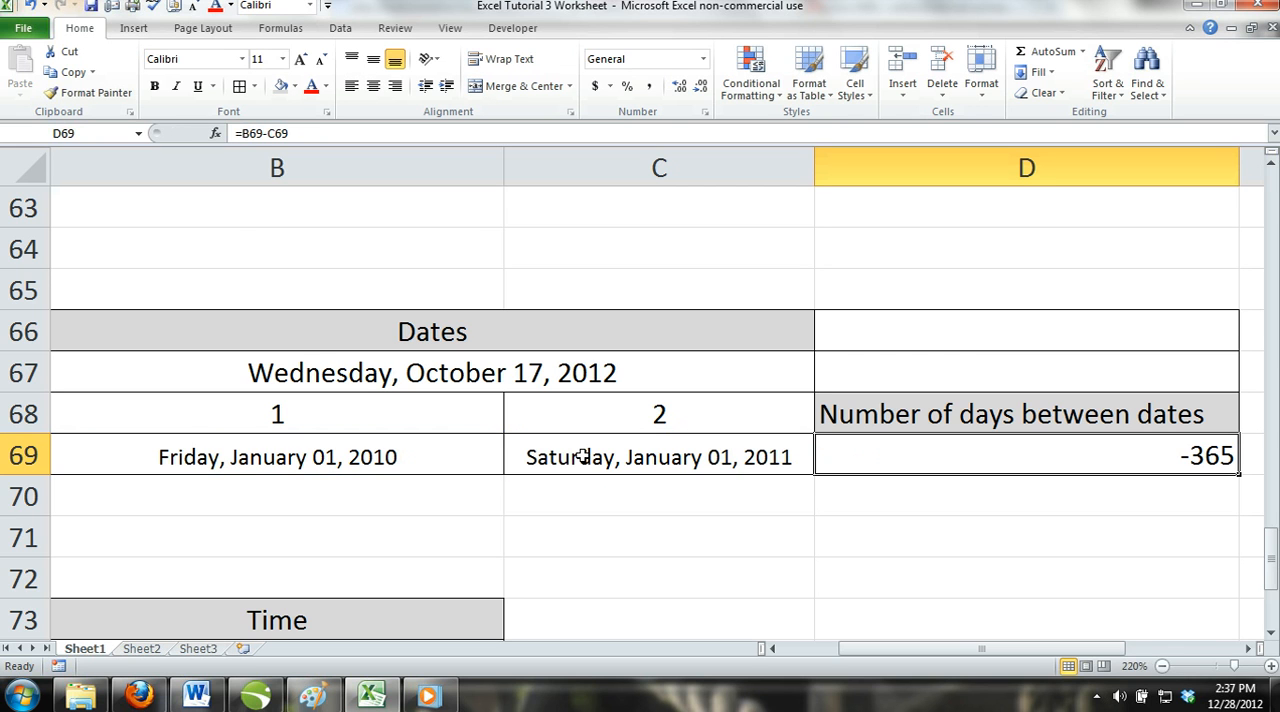
double_click(1172, 458)
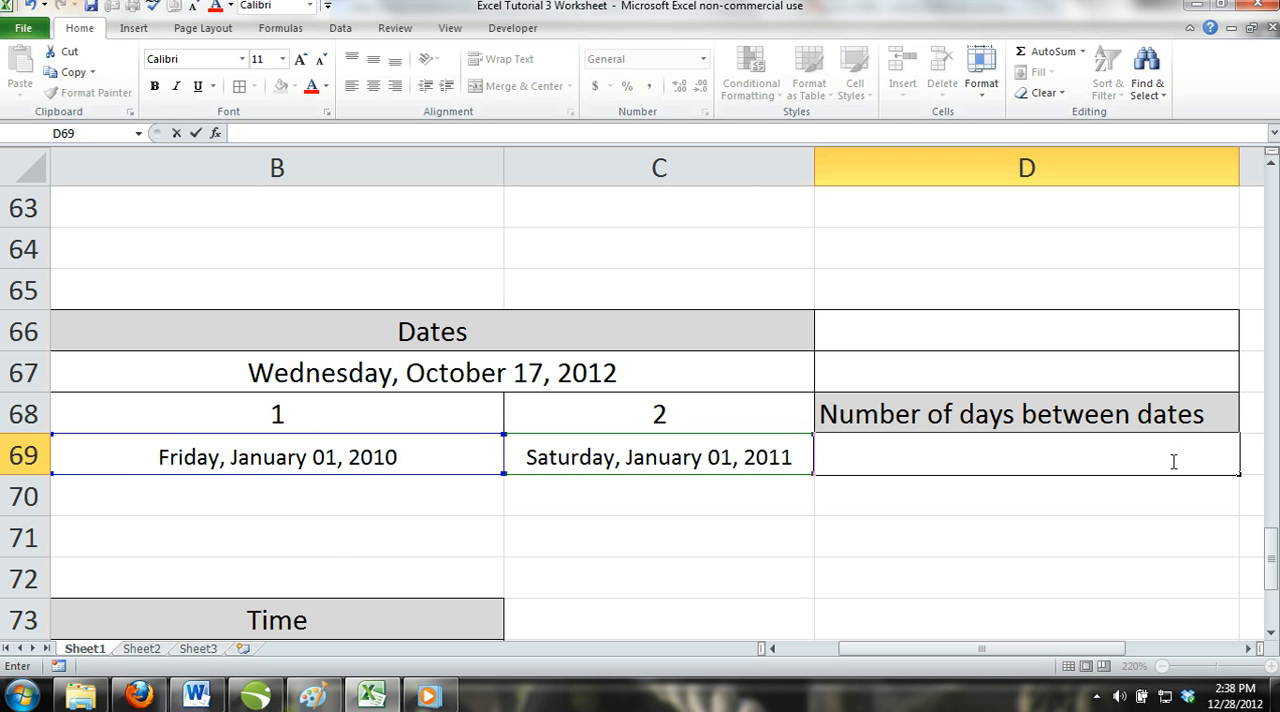
Apply the General number format to the time value in B74.
scroll(728, 571, "down", 1)
left_click_drag(943, 650, 858, 654)
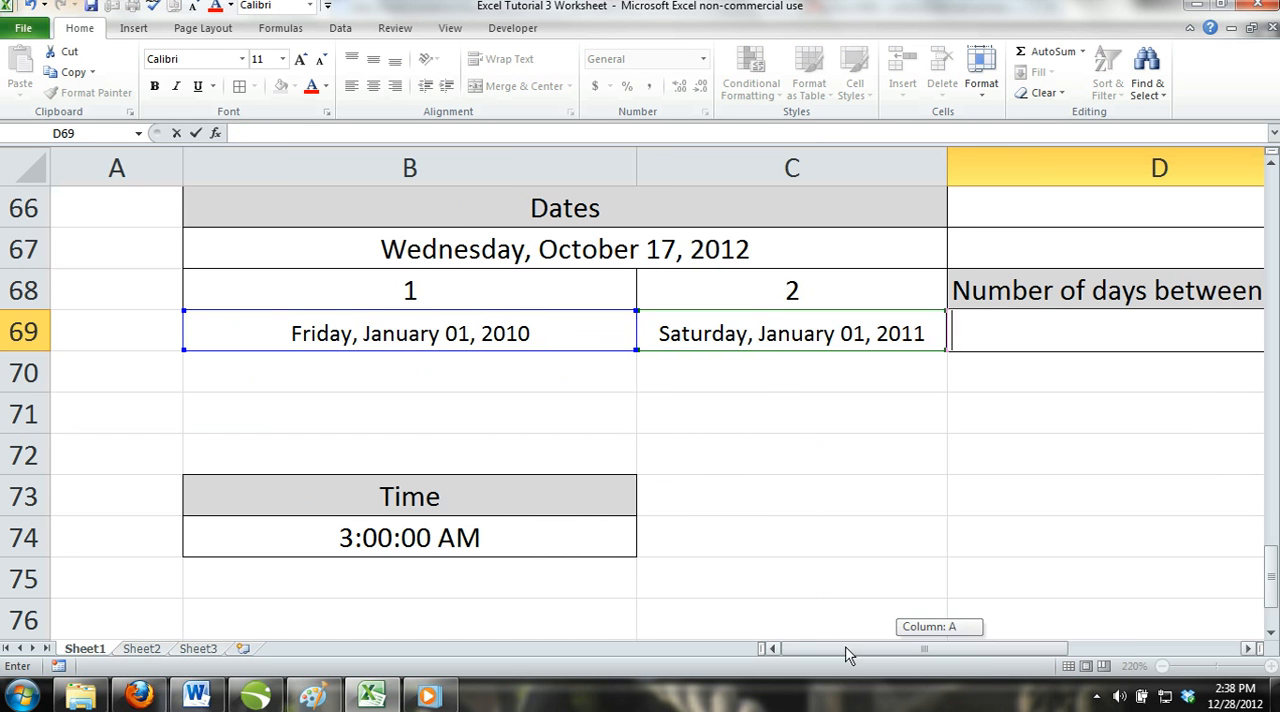
scroll(640, 446, "down", 1)
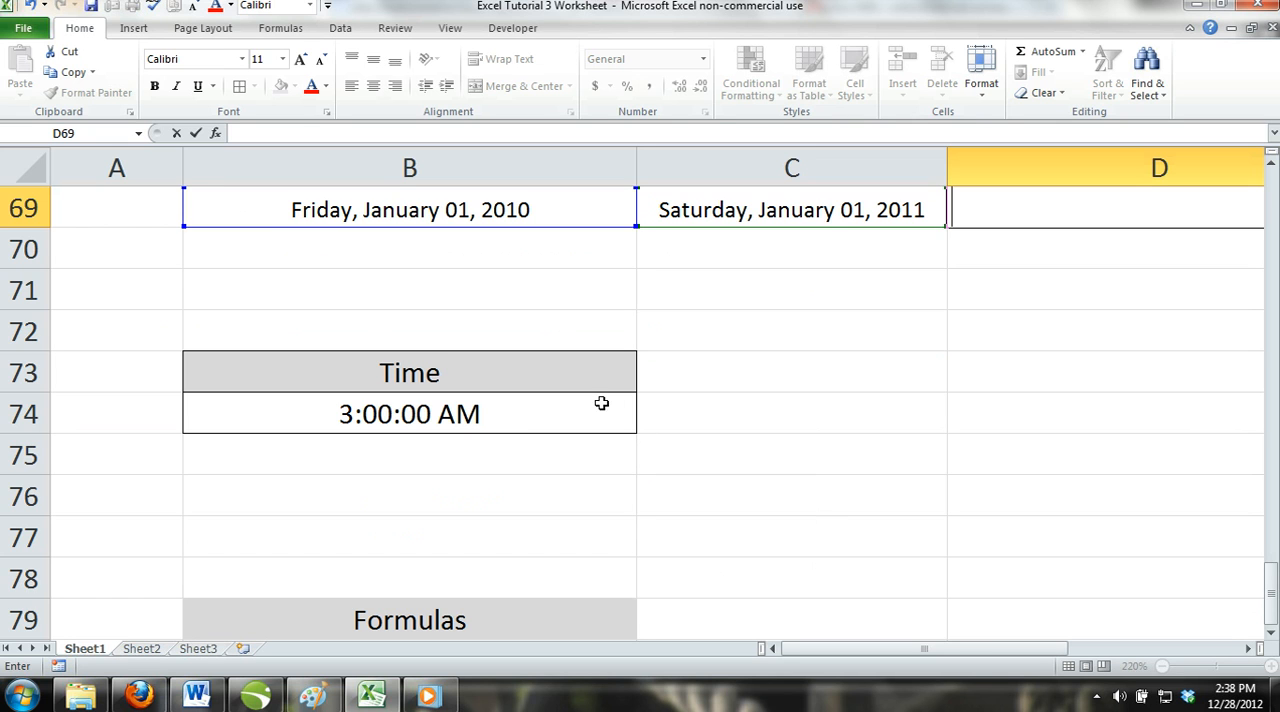
left_click(419, 419)
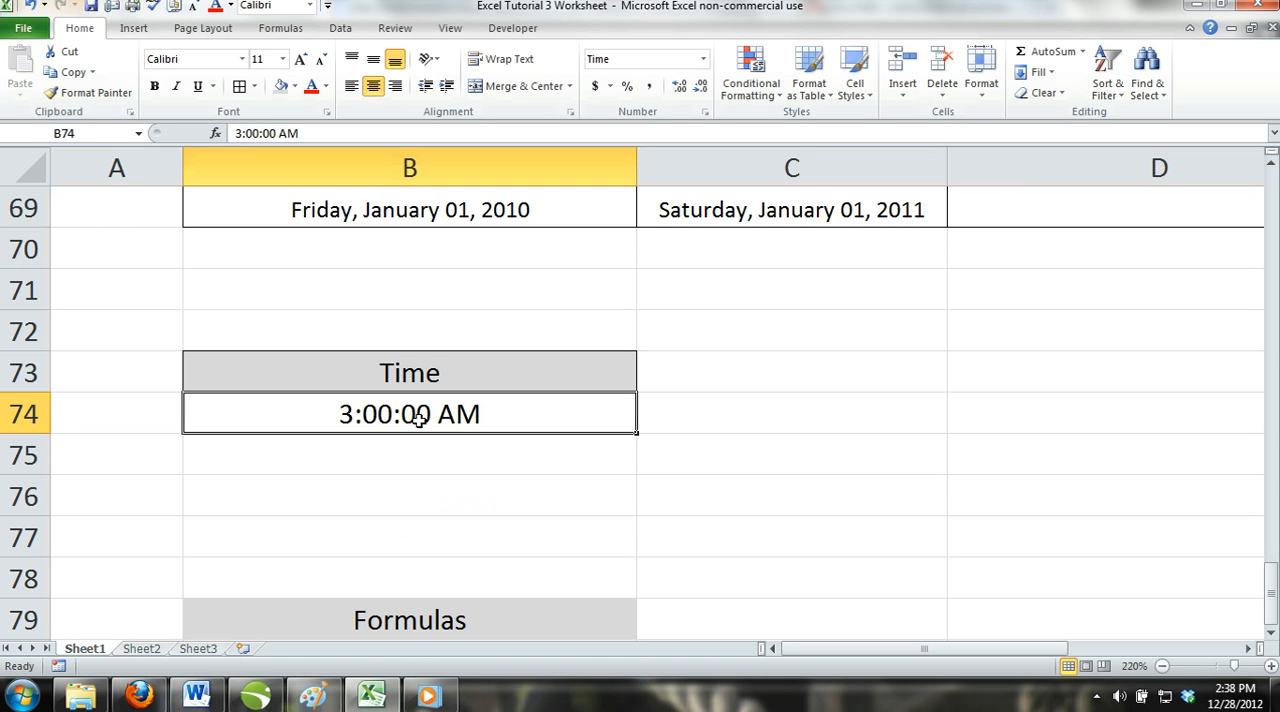
left_click(703, 59)
left_click(702, 93)
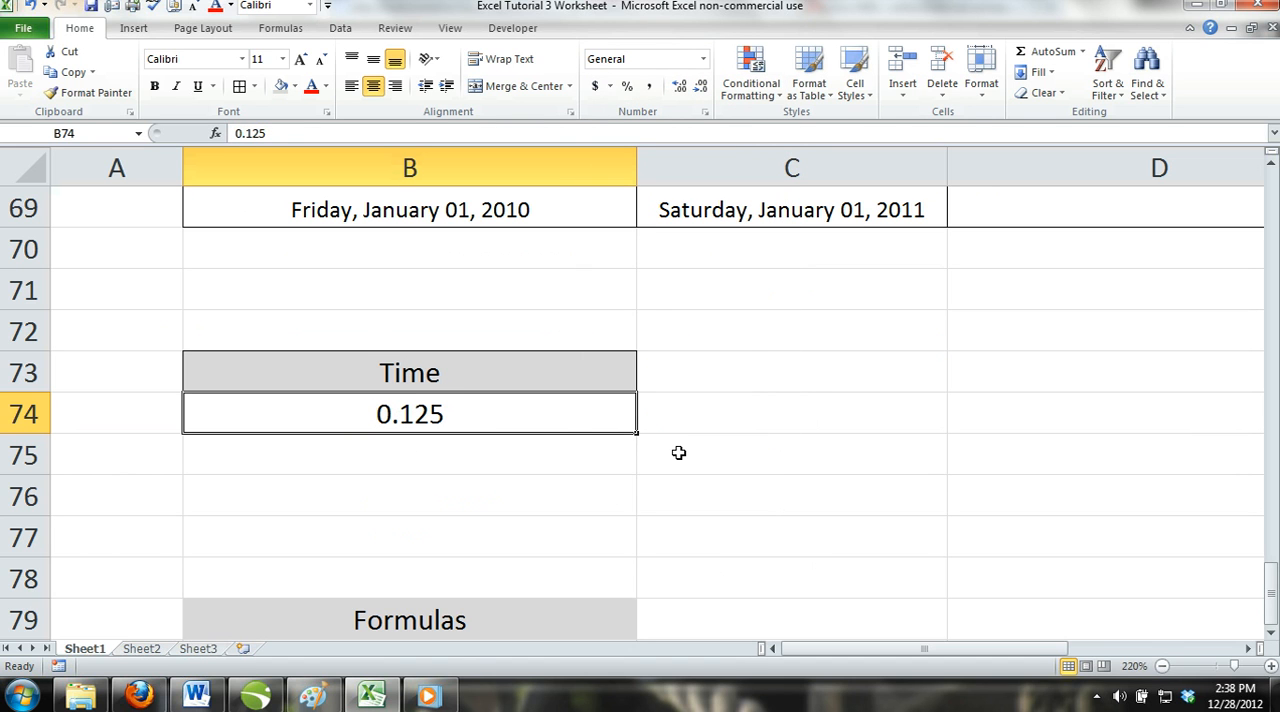
Enter the arithmetic formula =5+5*3+5 in B80 under the Formulas heading.
scroll(678, 453, "down", 2)
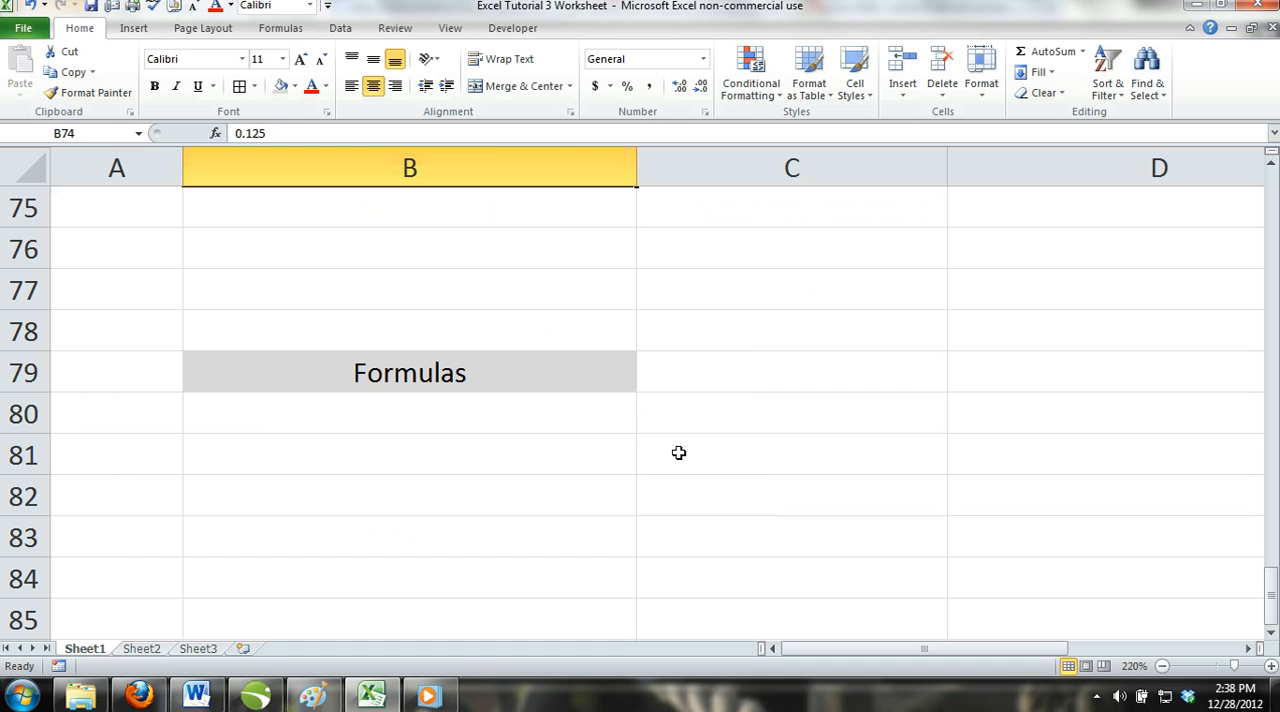
left_click(455, 419)
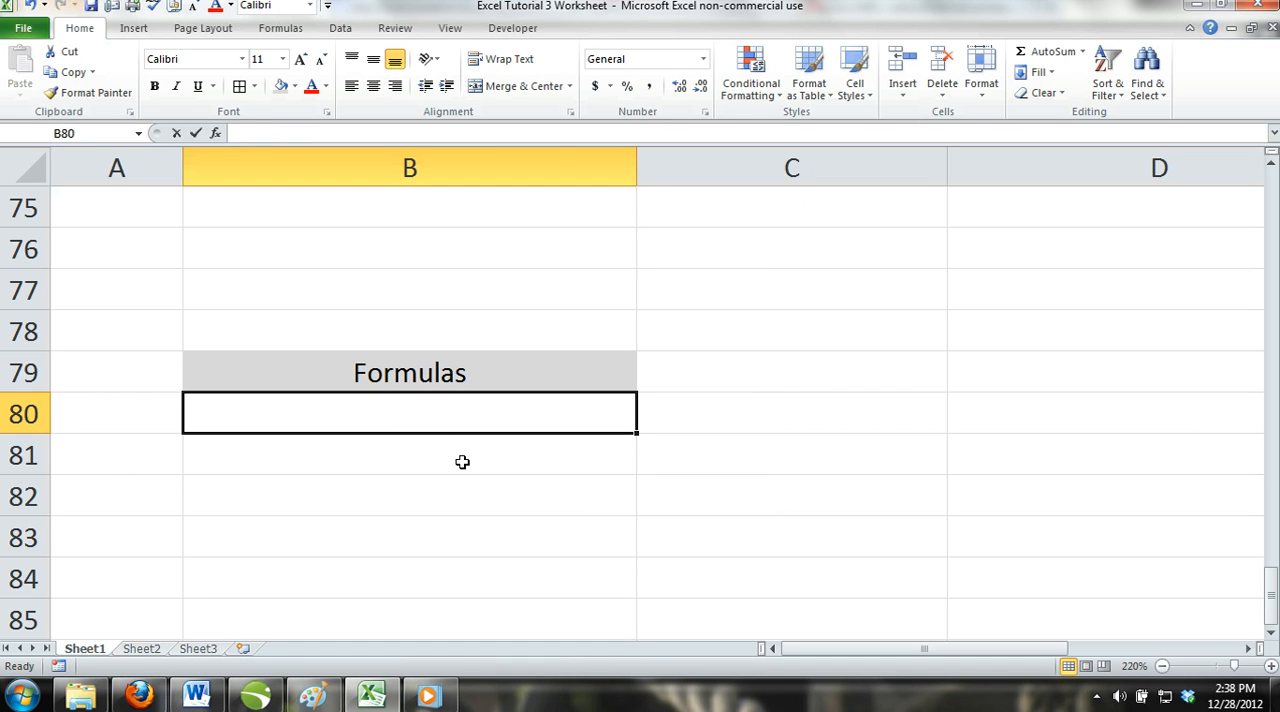
type("=")
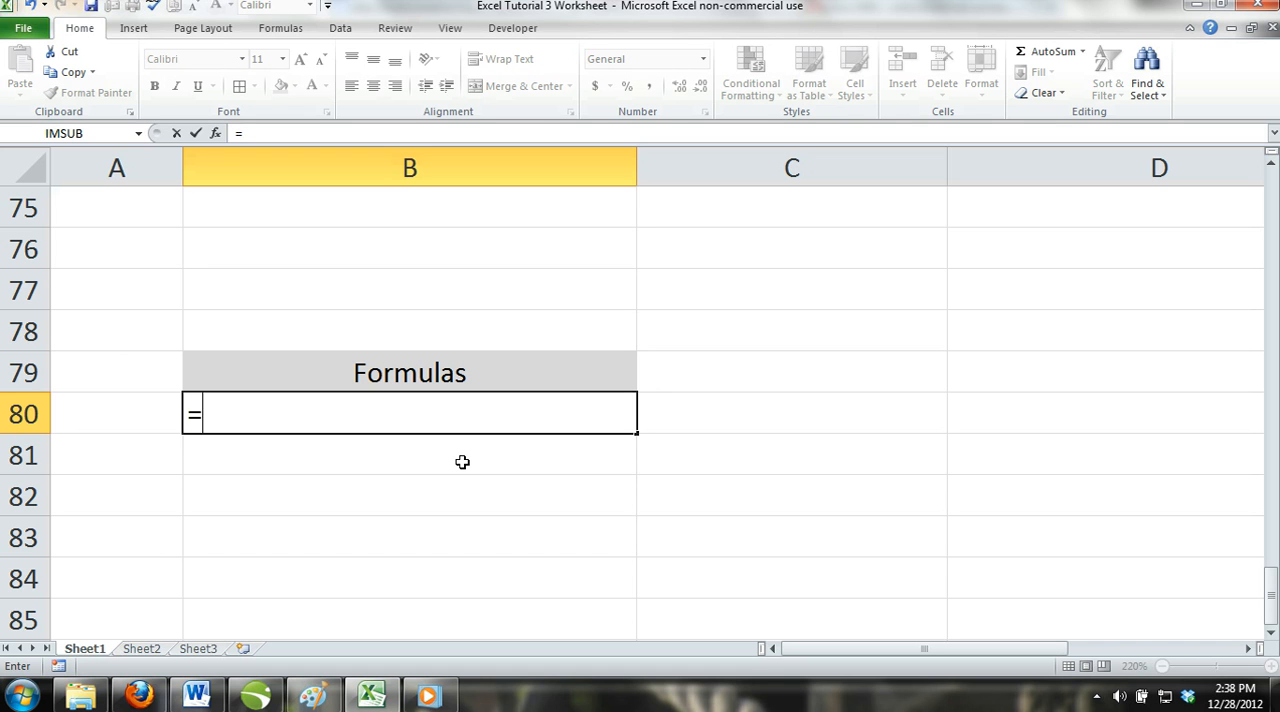
type("5+5*3+5")
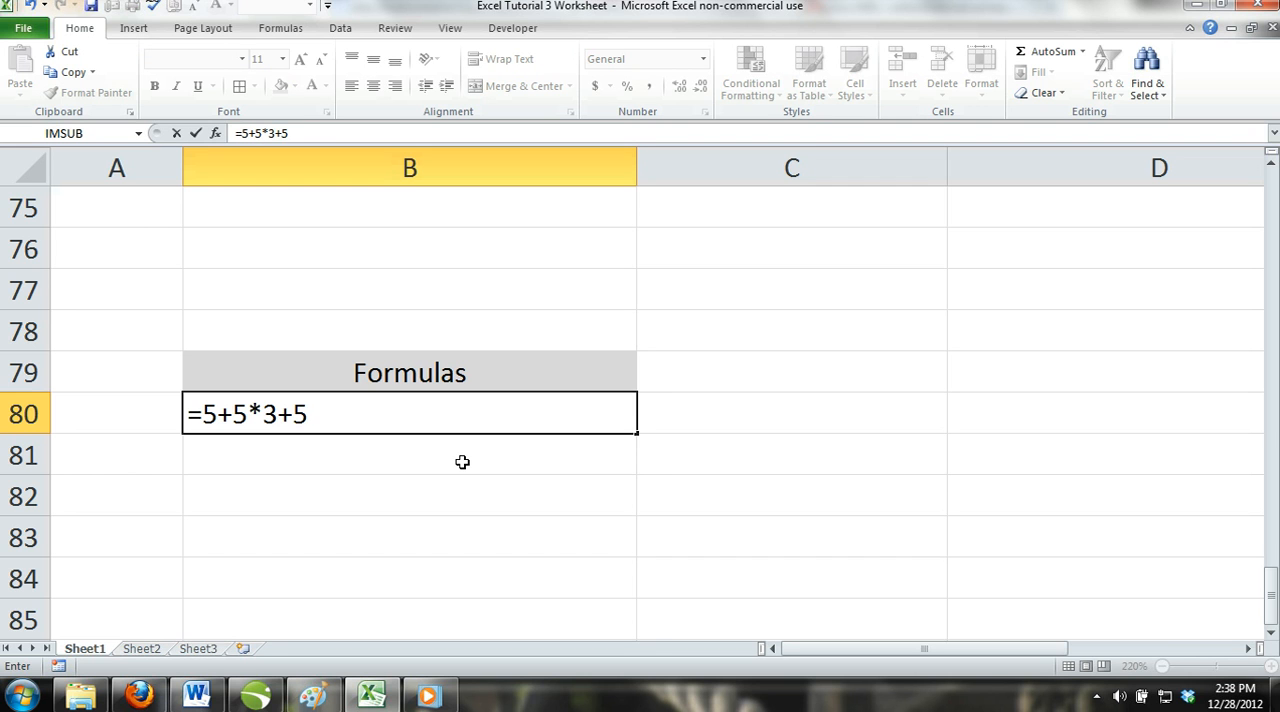
key("ctrl+Return")
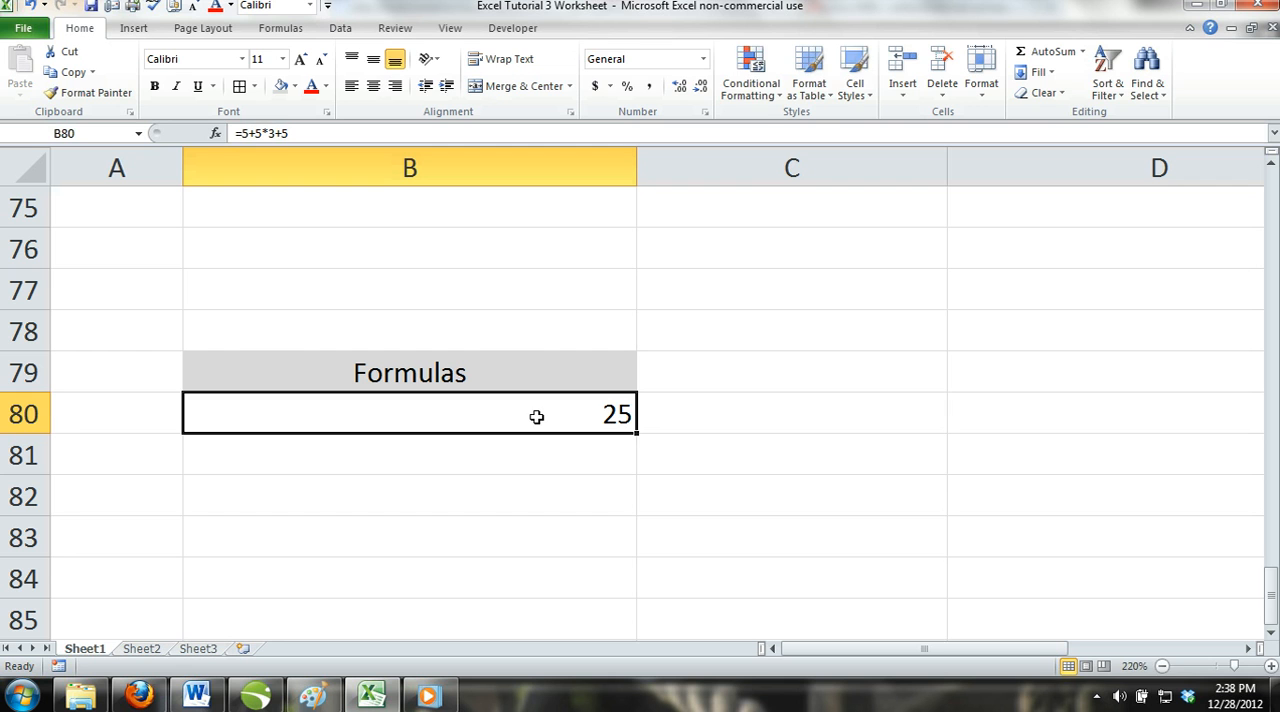
Clear B80 and insert the SUM function there with the suggested range B74:B79.
key("Delete")
left_click(469, 500)
left_click(406, 414)
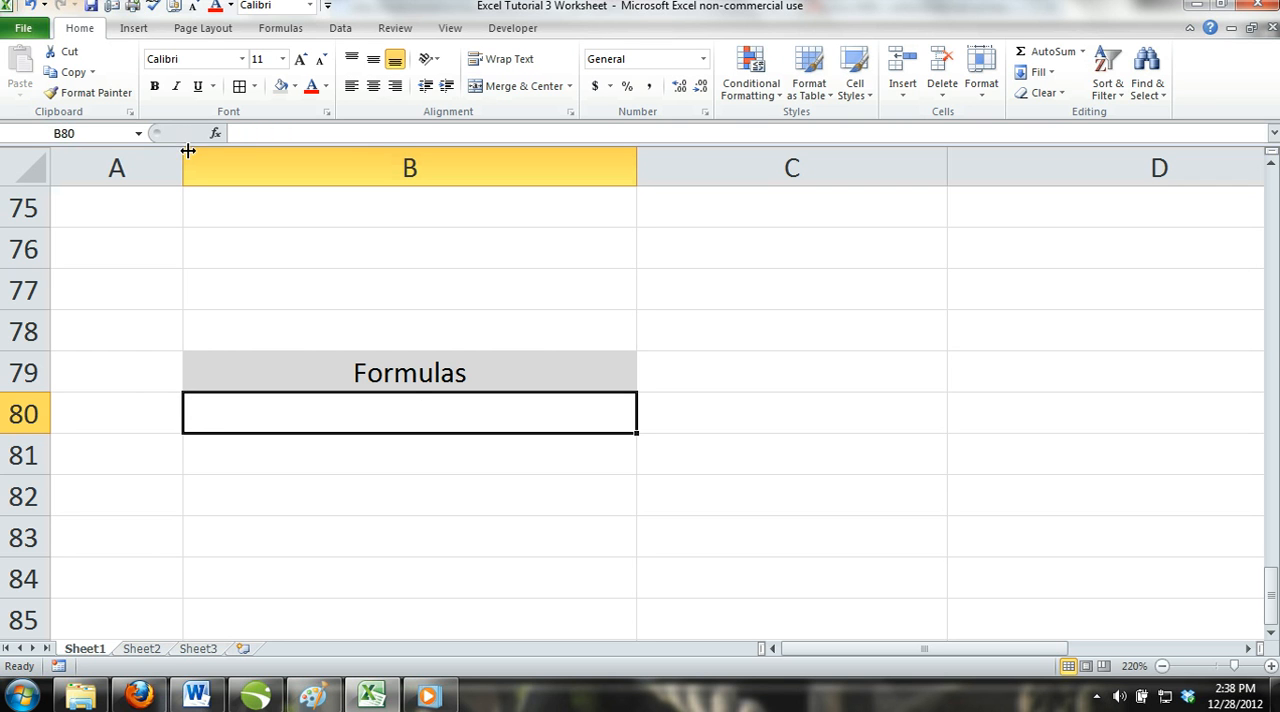
left_click(134, 32)
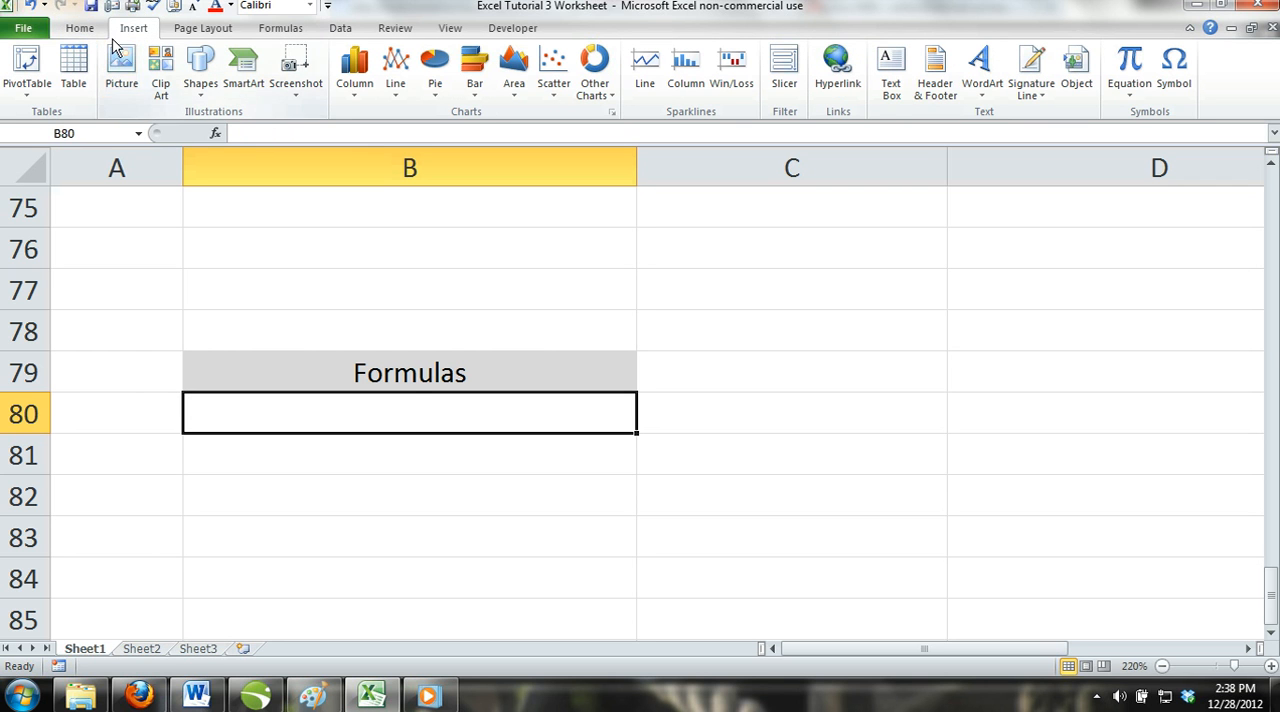
left_click(280, 28)
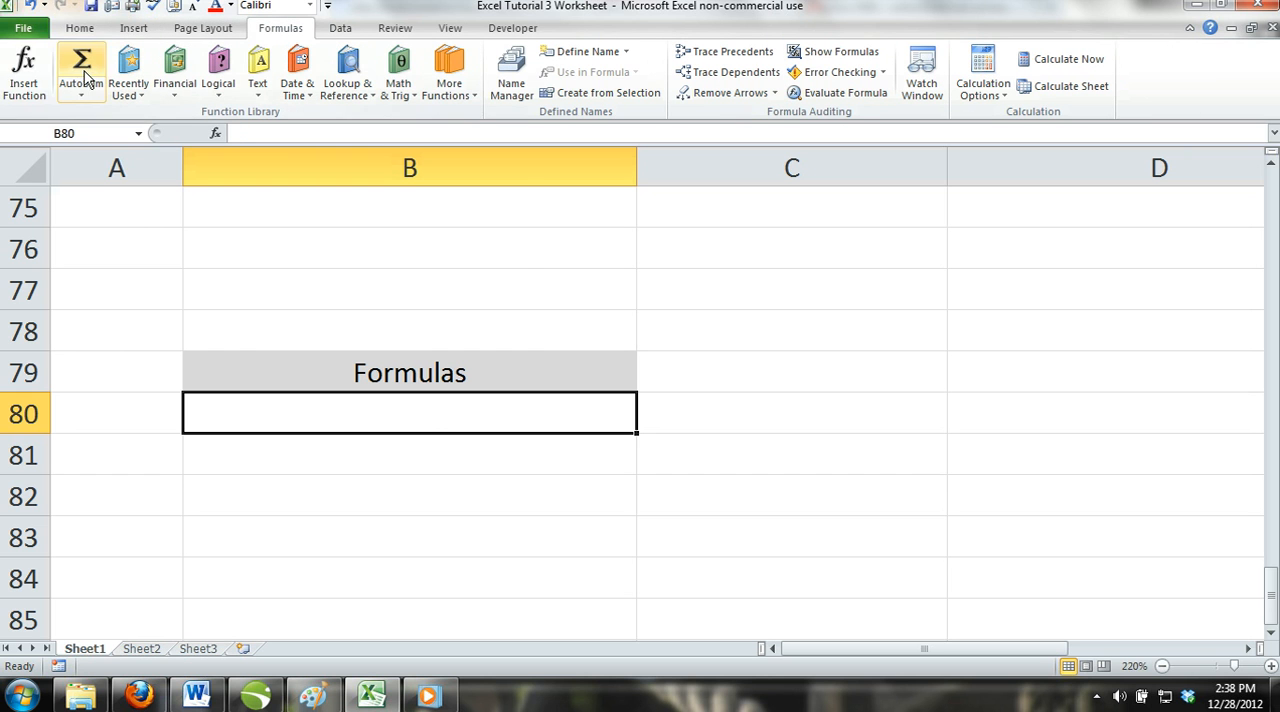
left_click(24, 70)
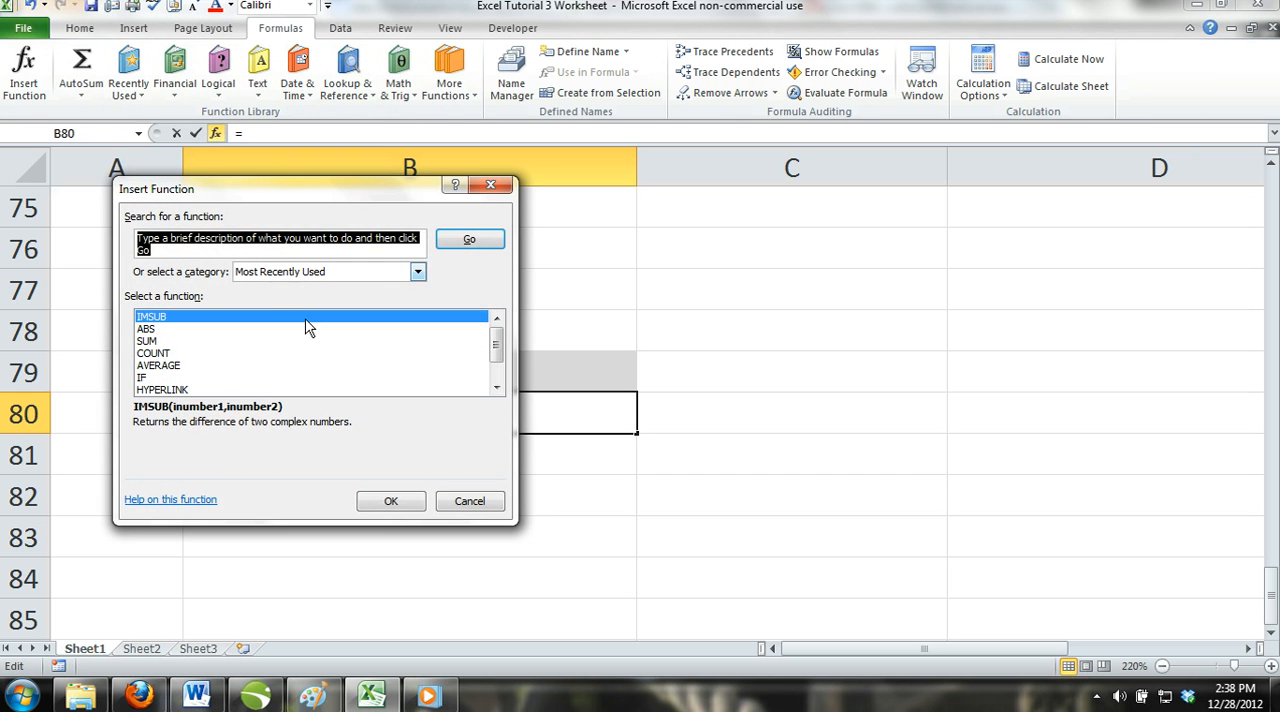
left_click(150, 341)
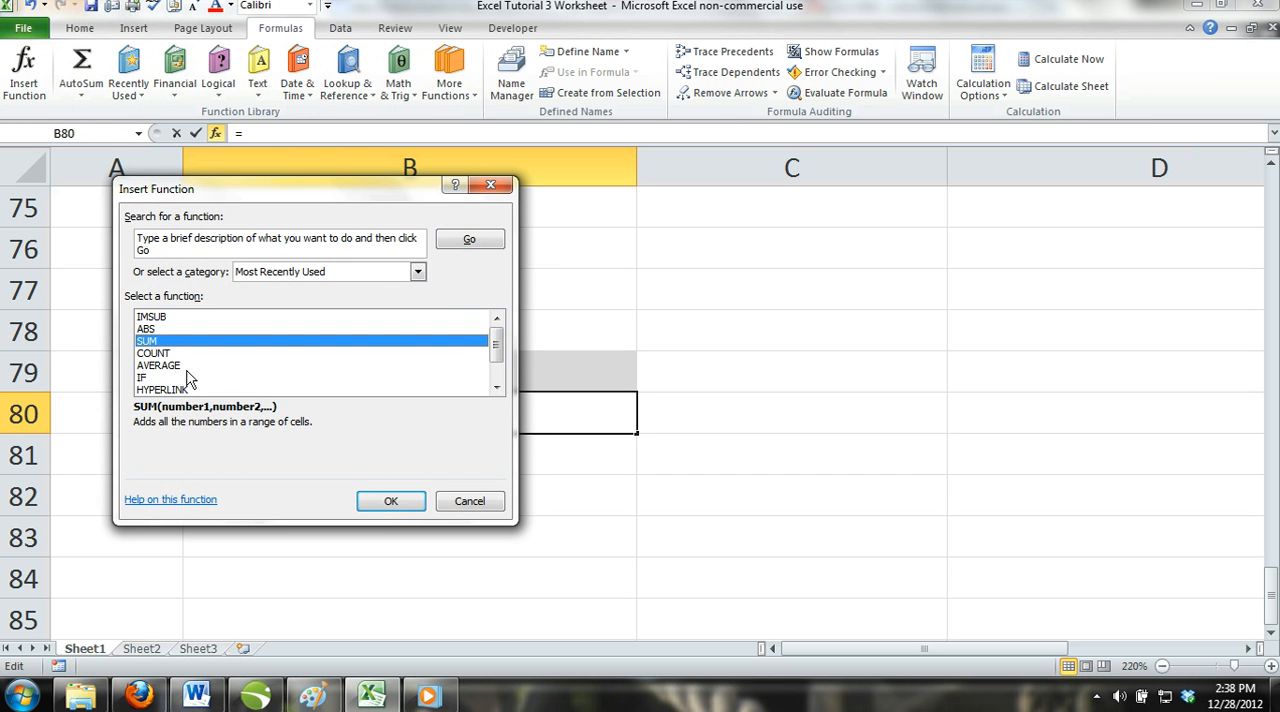
left_click(391, 503)
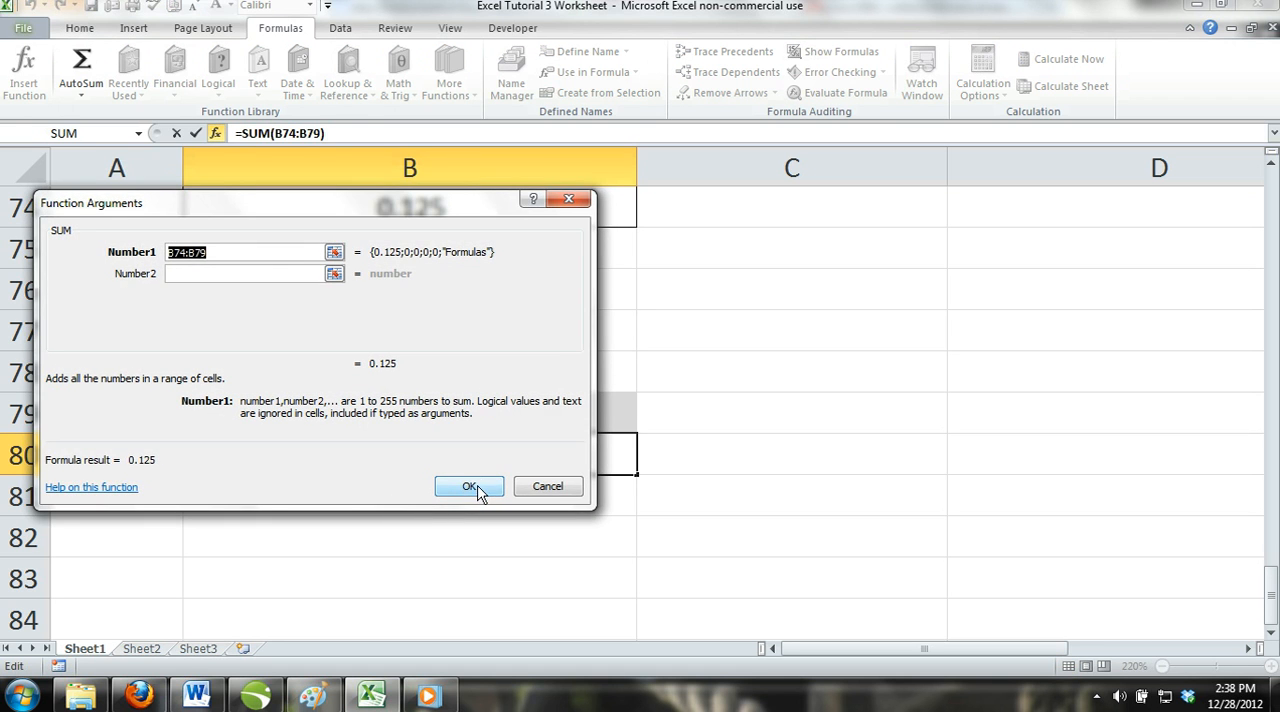
left_click(470, 487)
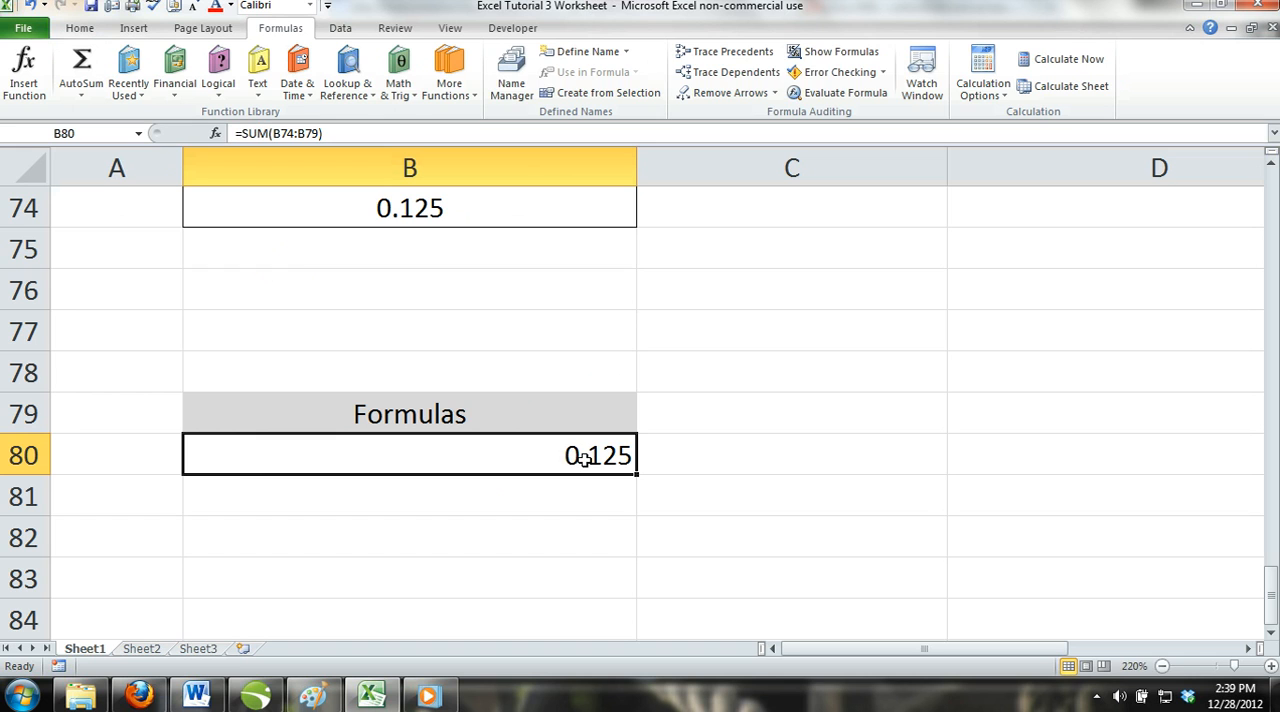
Replace the SUM formula in B80 with the multiplication formula =5*5.
key("BackSpace")
type("=5")
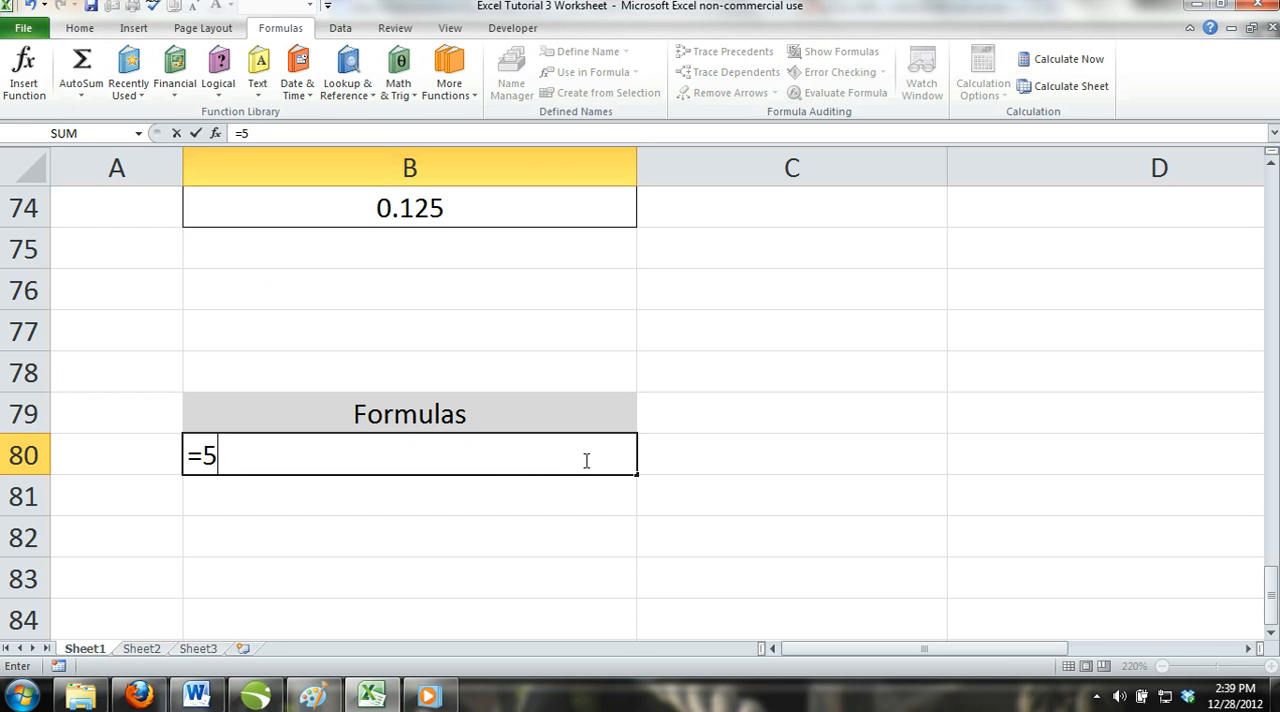
type("*5")
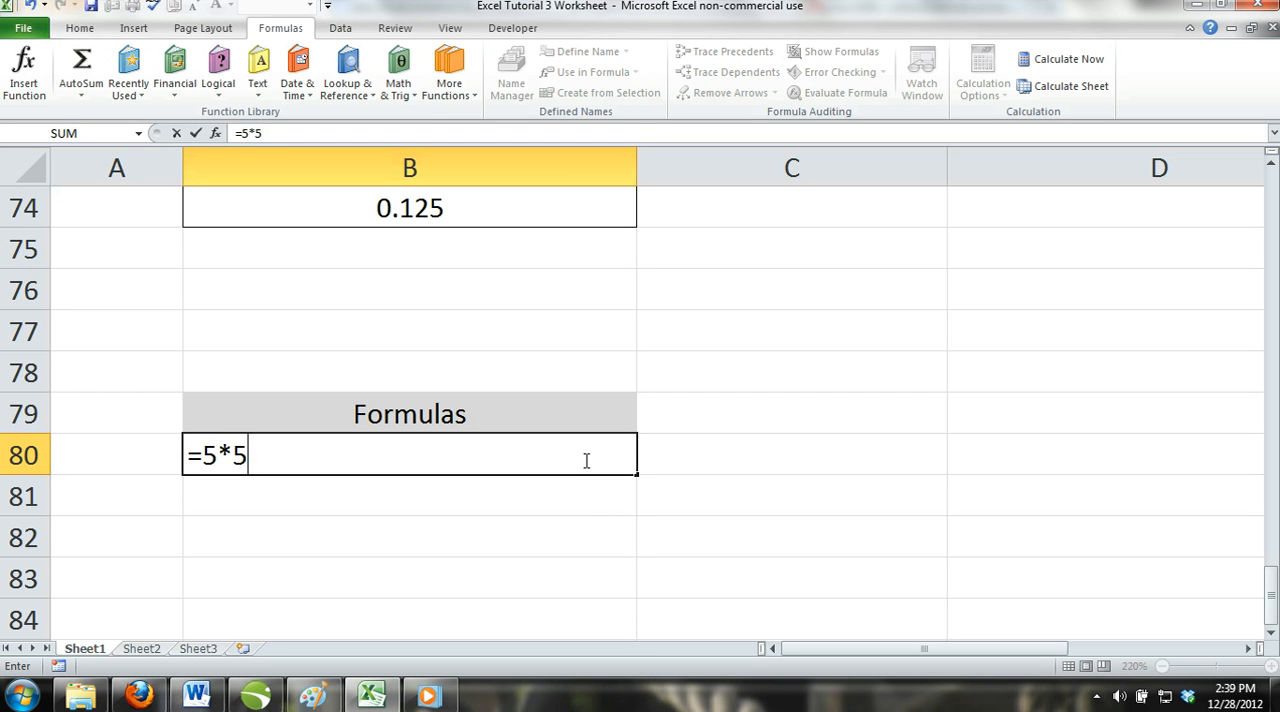
key("Return")
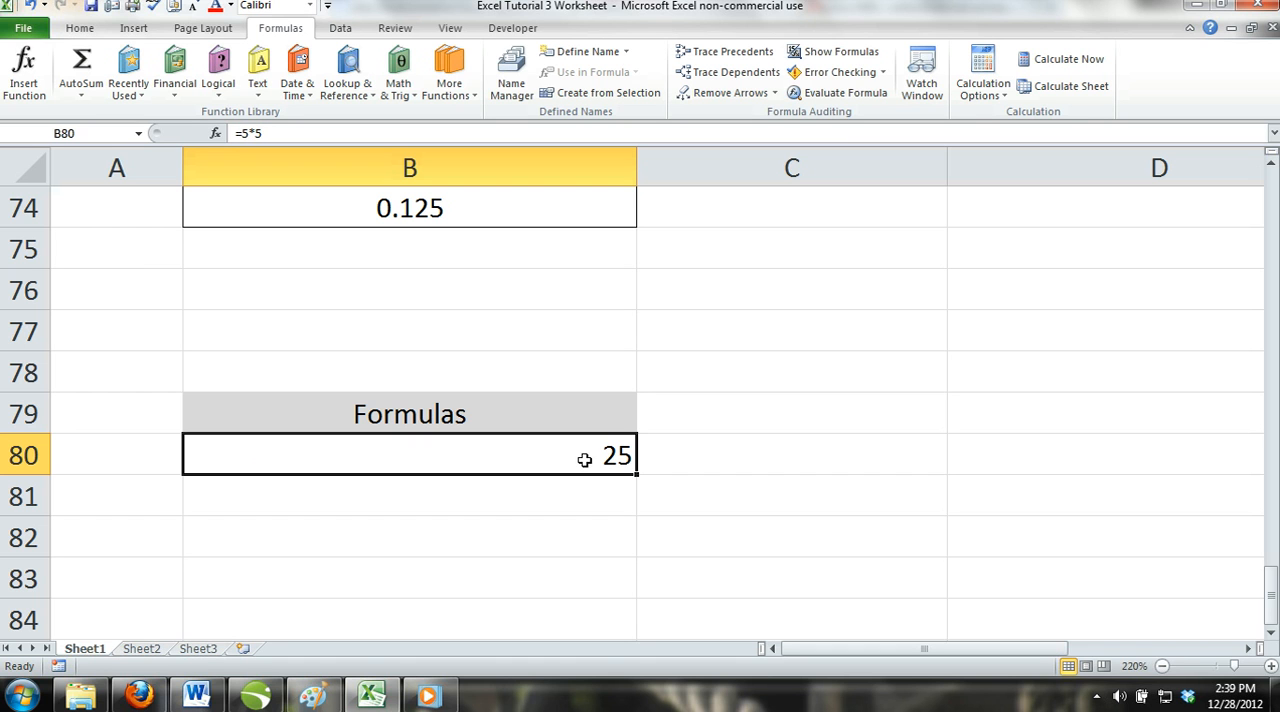
Replace the multiplication in B80 with the division formula =25/5, and clear the cell's contents.
key("BackSpace")
type("=")
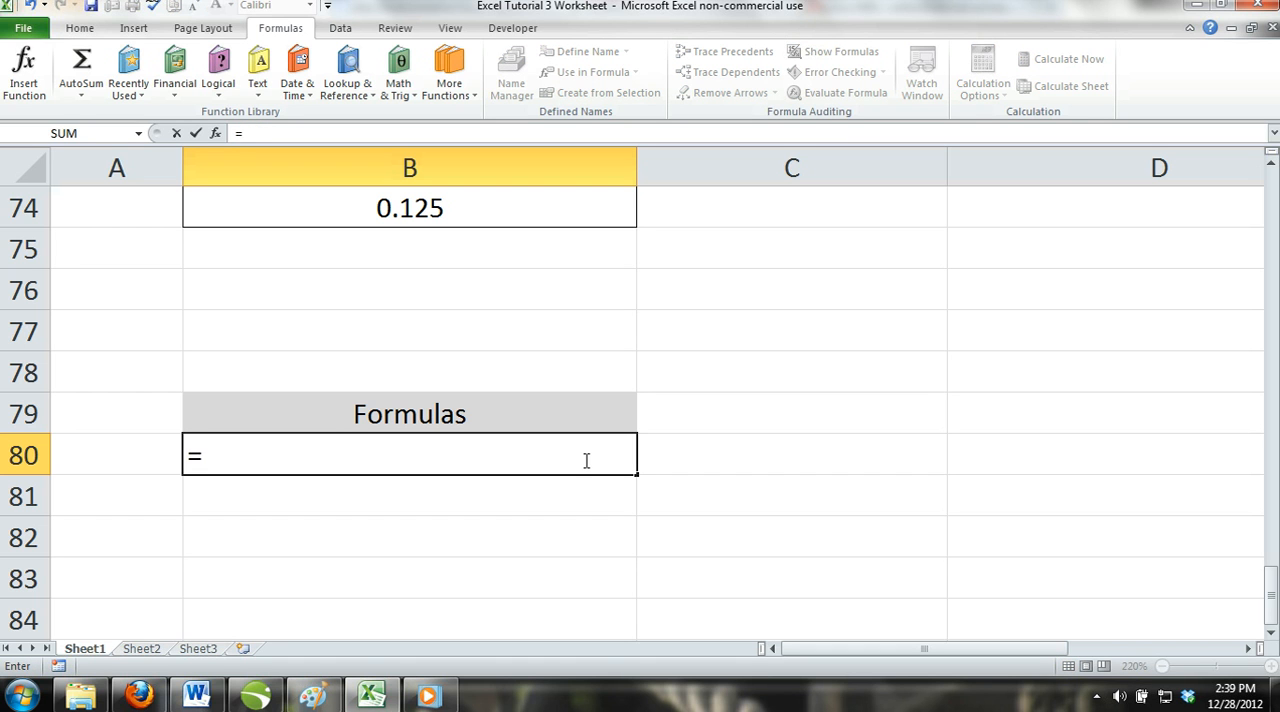
type("25?")
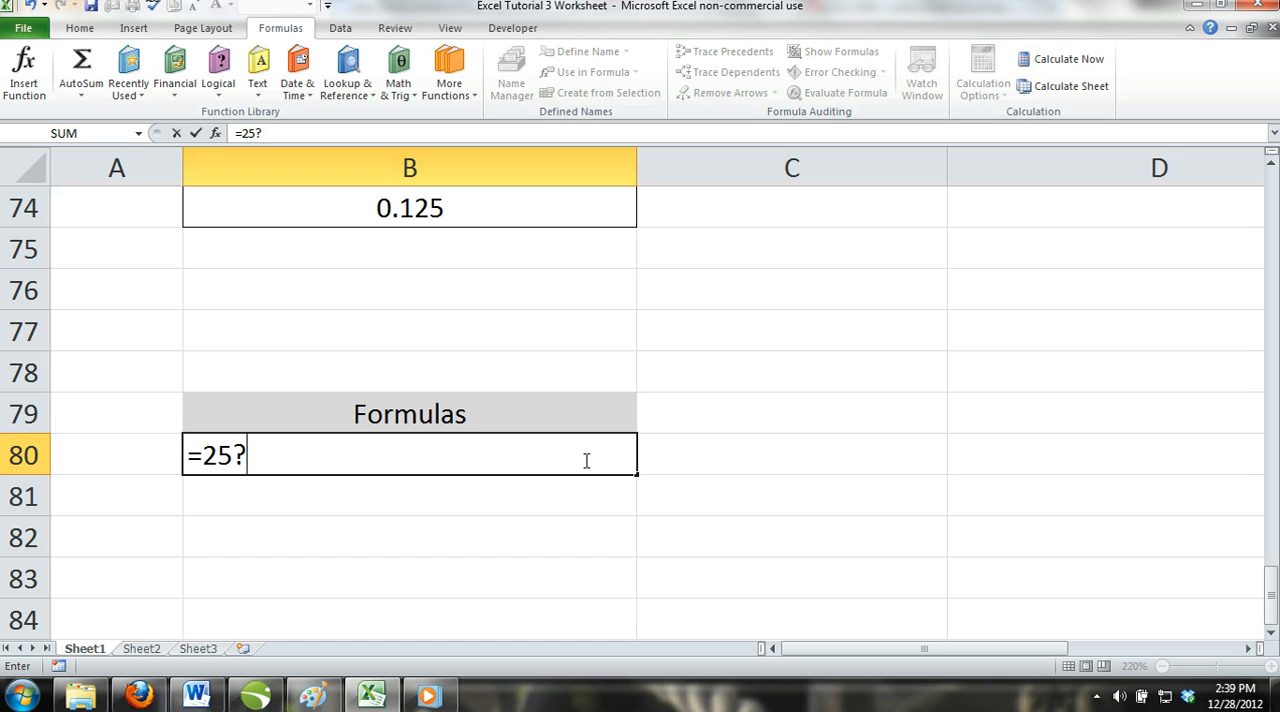
key("BackSpace")
type("/5")
key("ctrl+Return")
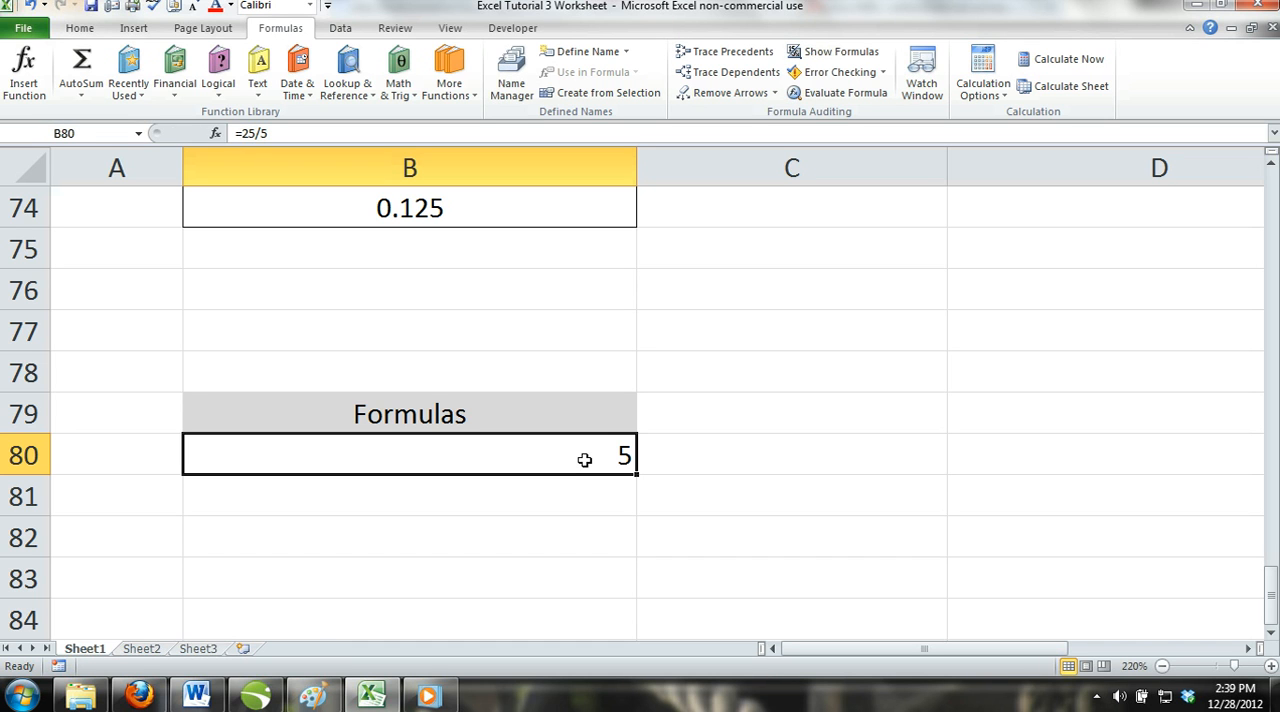
key("BackSpace")
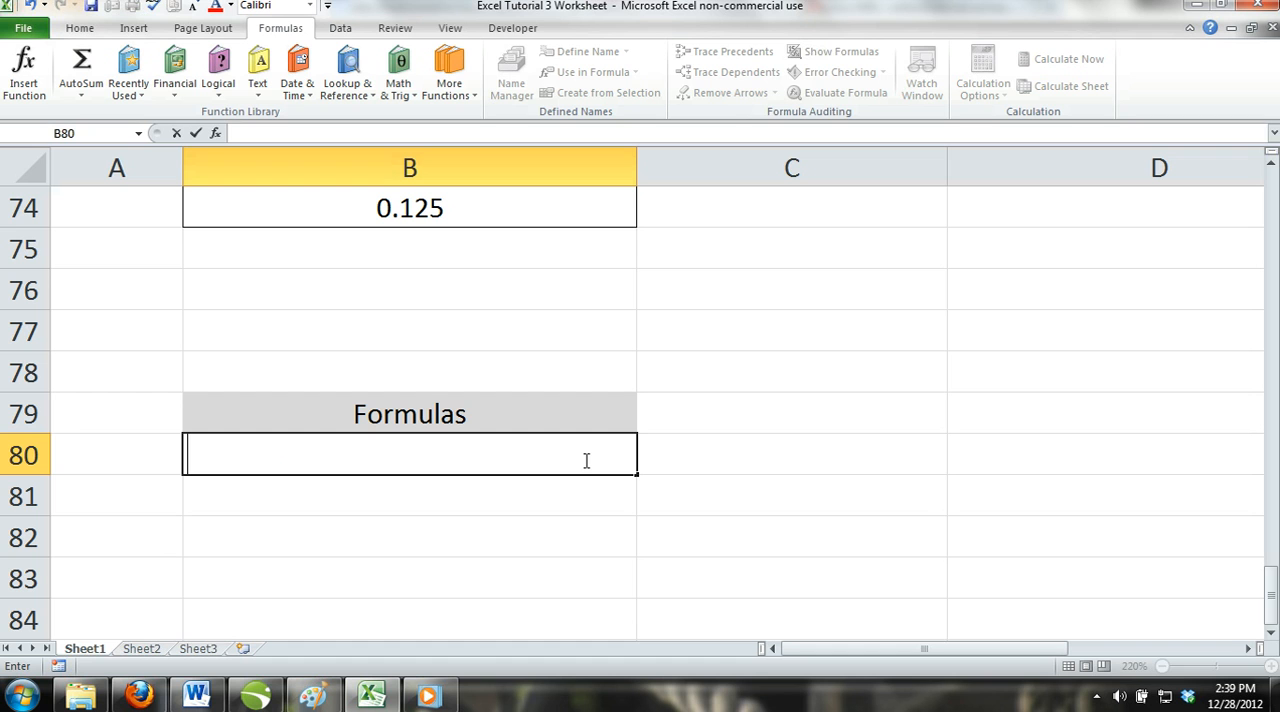
Enter the website name Excelfornoobs.com in B82.
left_click(565, 523)
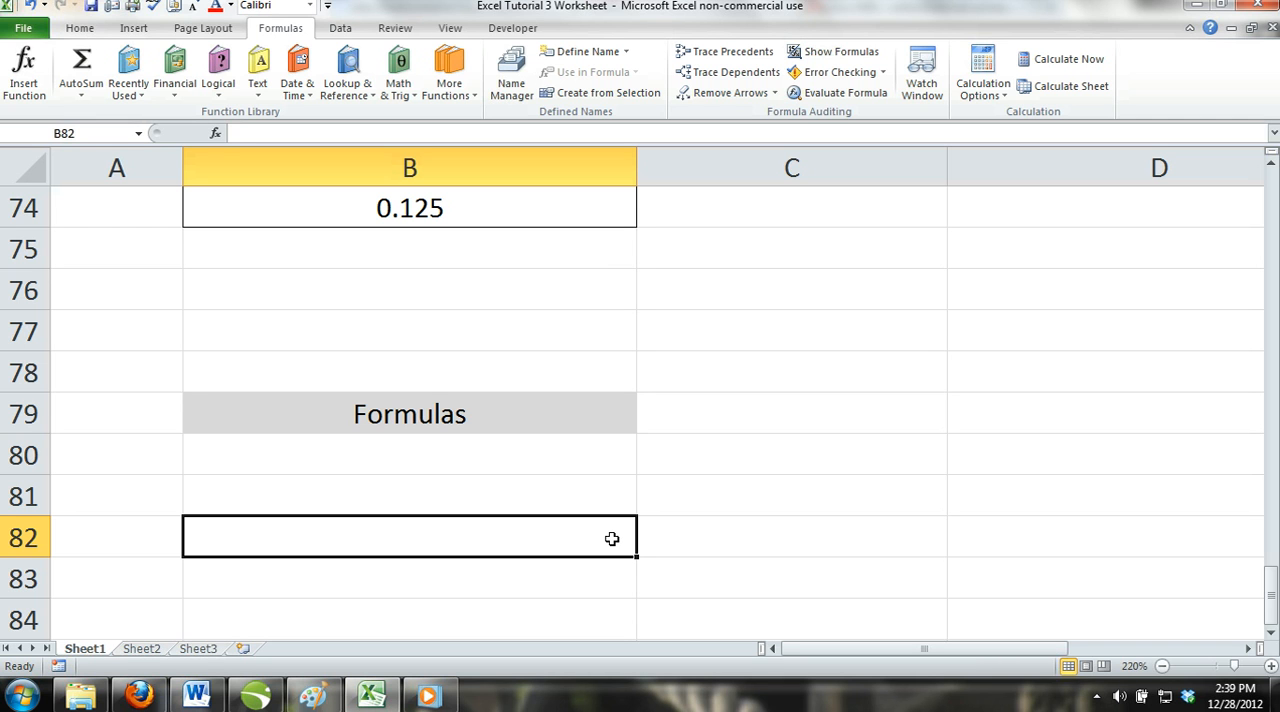
type("Excelfornoobs.com")
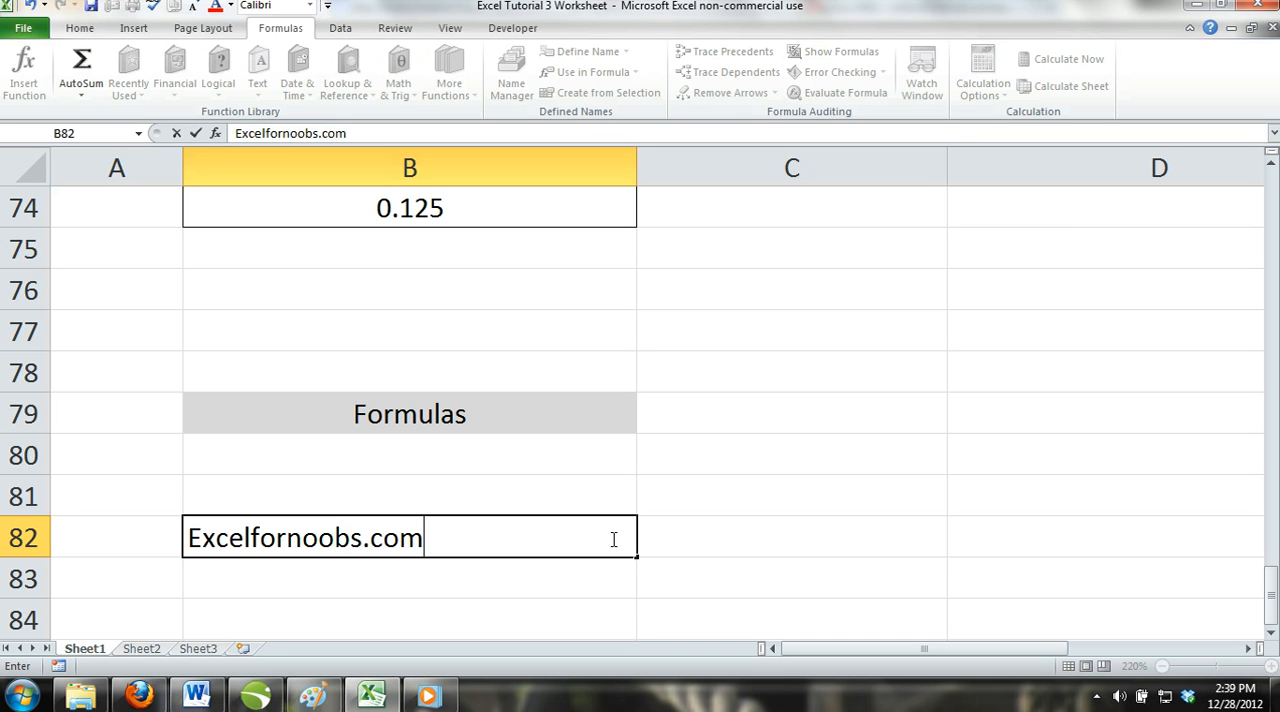